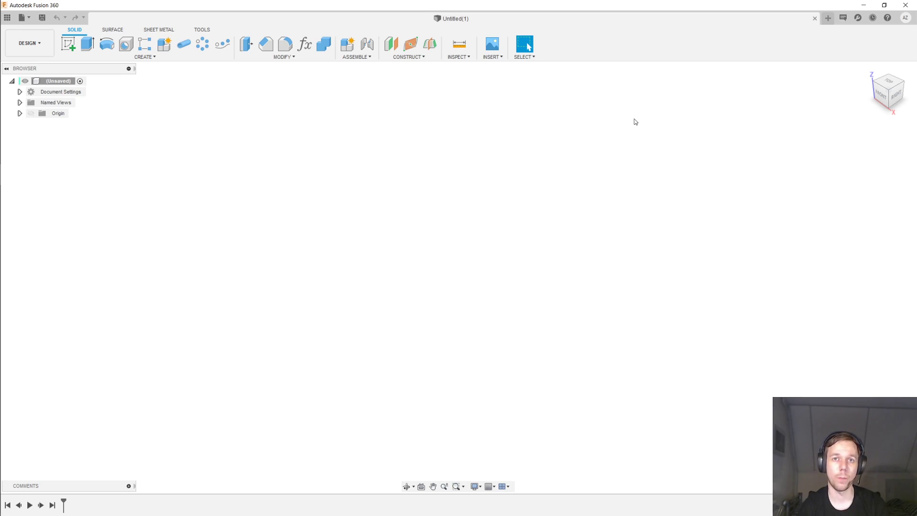
Add a user parameter named module with a value of 2 mm.
left_click(265, 59)
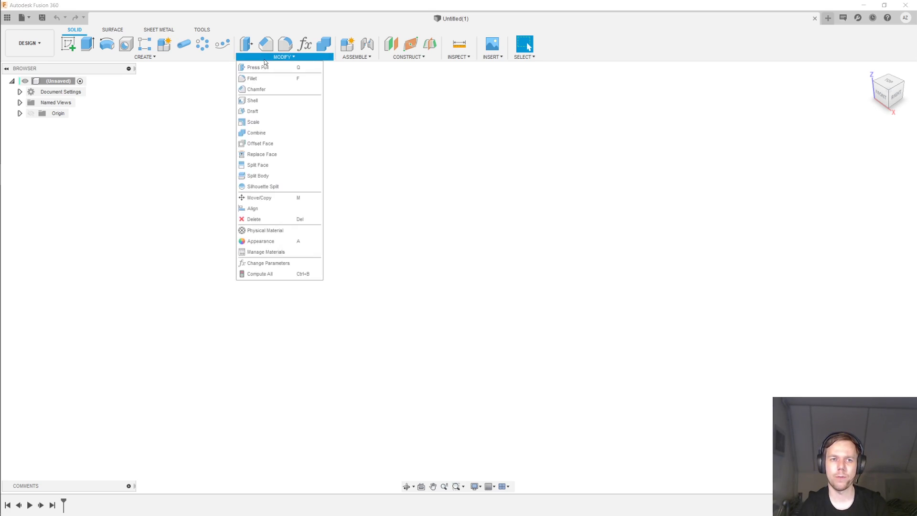
left_click(274, 264)
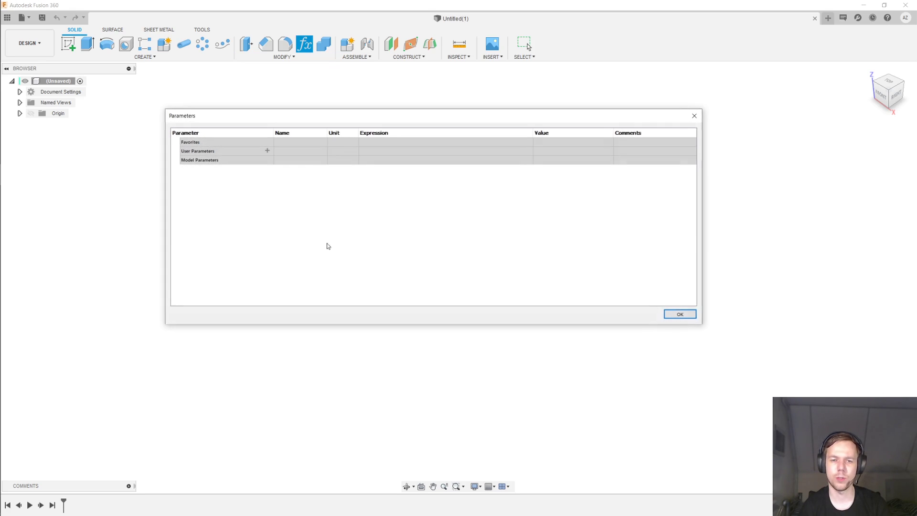
left_click(267, 151)
type("module")
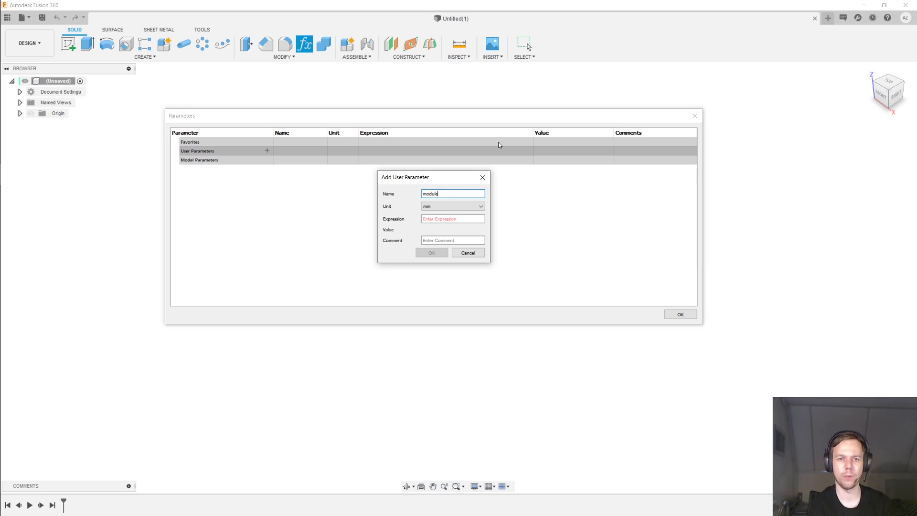
key("Tab")
key("Tab")
type("2")
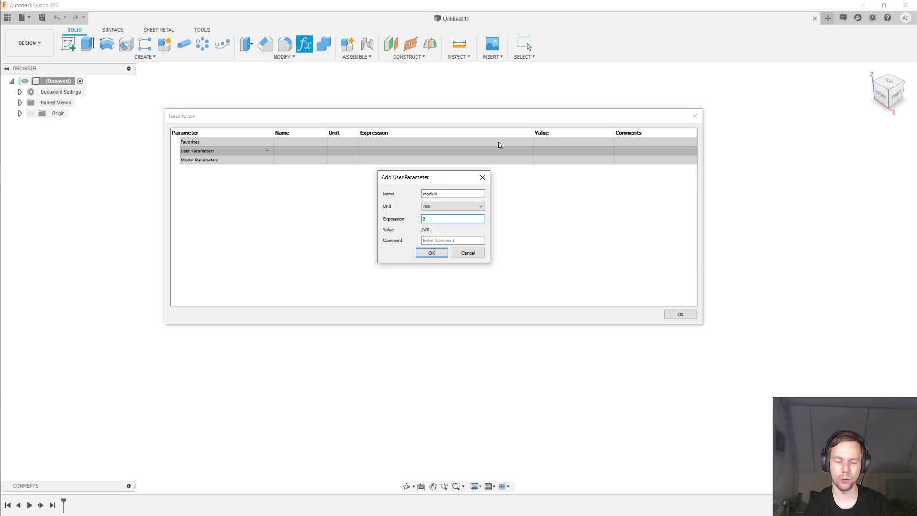
key("Tab")
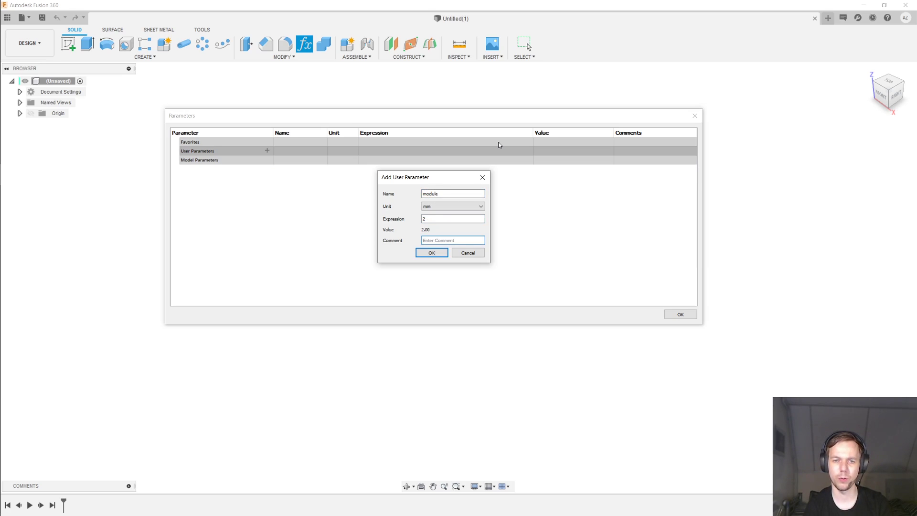
key("Return")
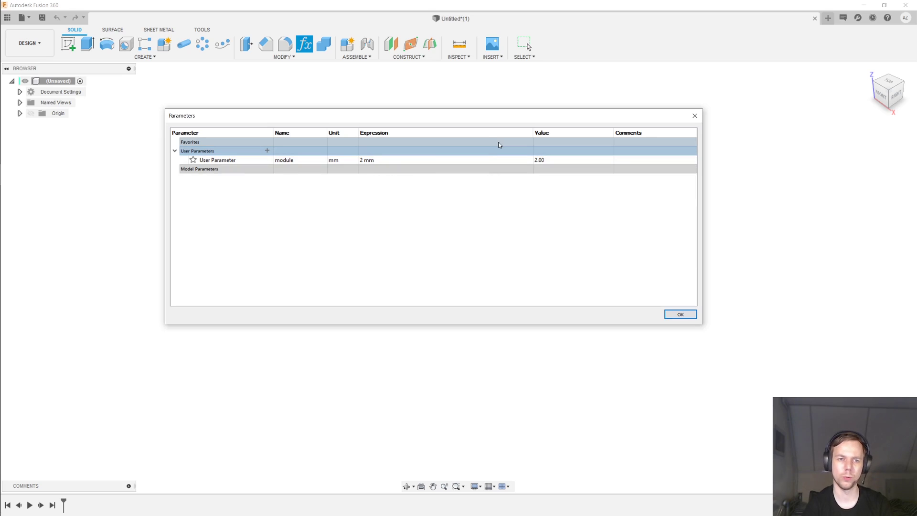
Add a PressureAngle user parameter in degrees with a value of 20.
left_click(266, 151)
type("PressureAngle")
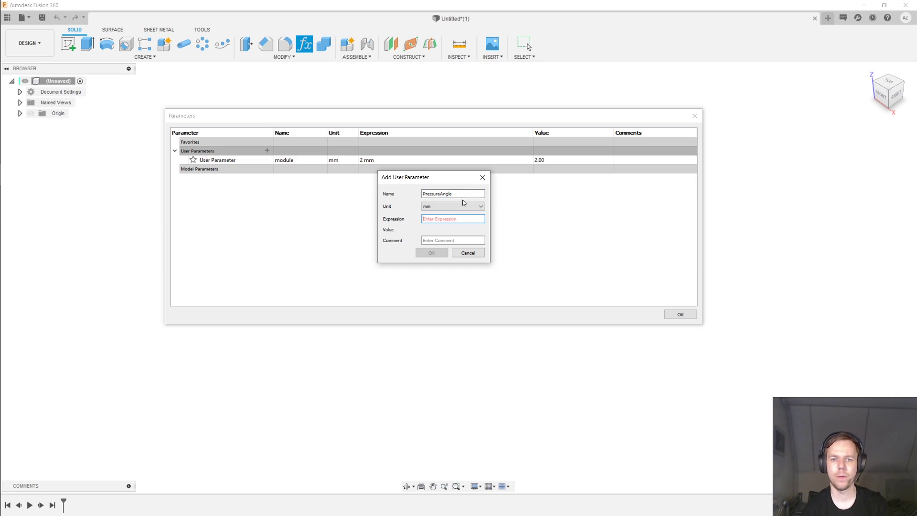
left_click(458, 206)
scroll(454, 249, "down", 3)
left_click(454, 253)
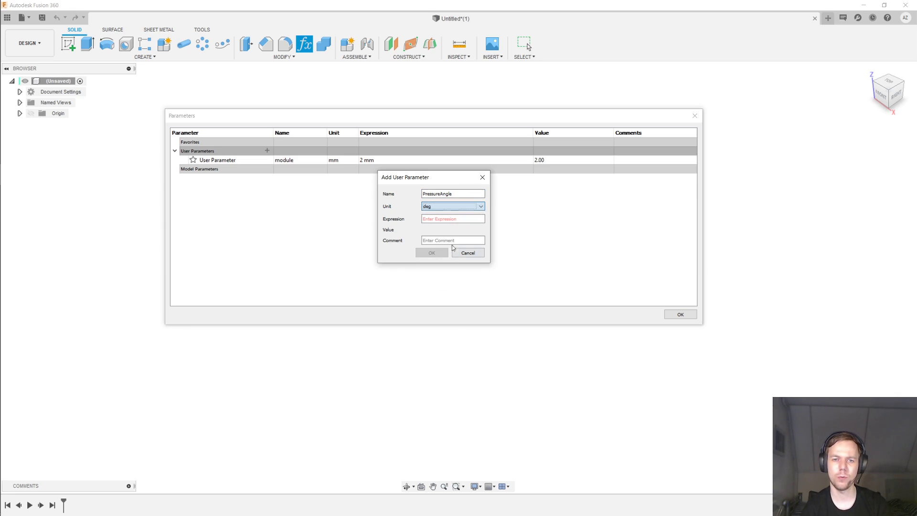
left_click(459, 220)
type("20")
key("Return")
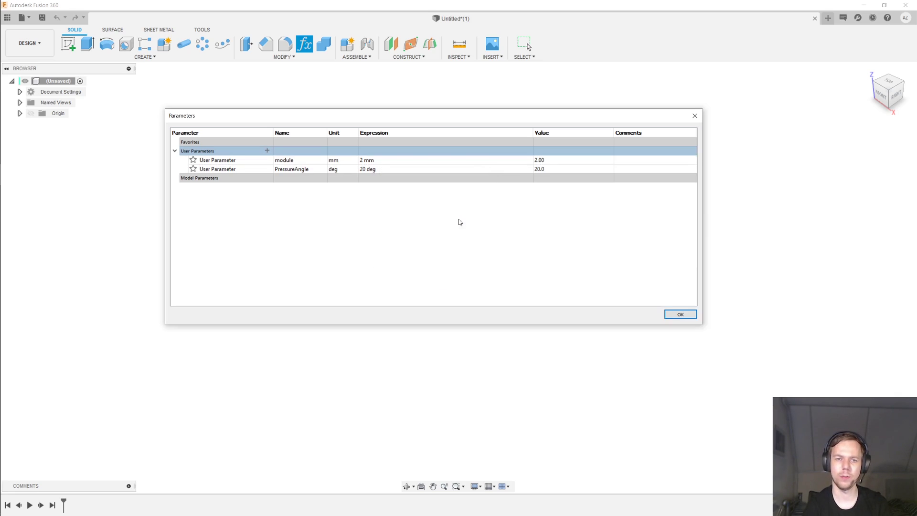
Add a unitless NumberOfTeeth user parameter with a value of 30.
left_click(267, 151)
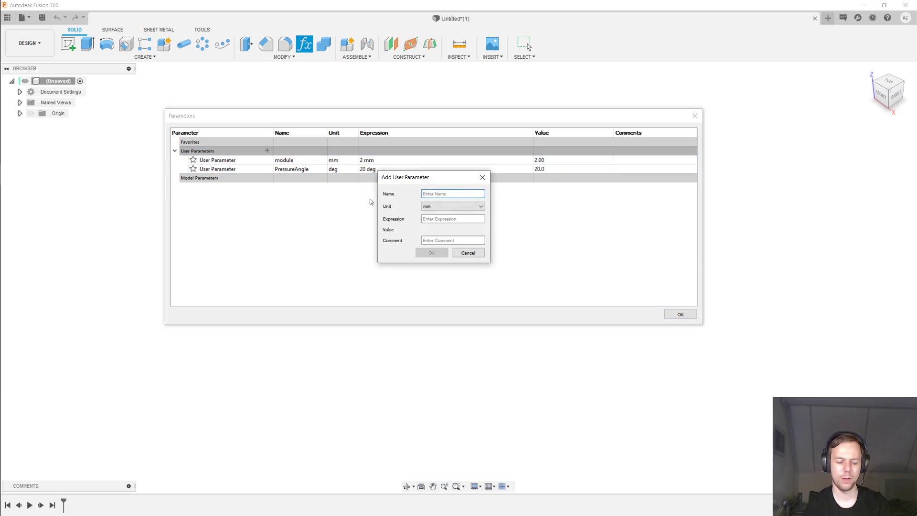
type("NumberOfTeeth")
key("Tab")
left_click(481, 206)
left_click(435, 212)
left_click(474, 220)
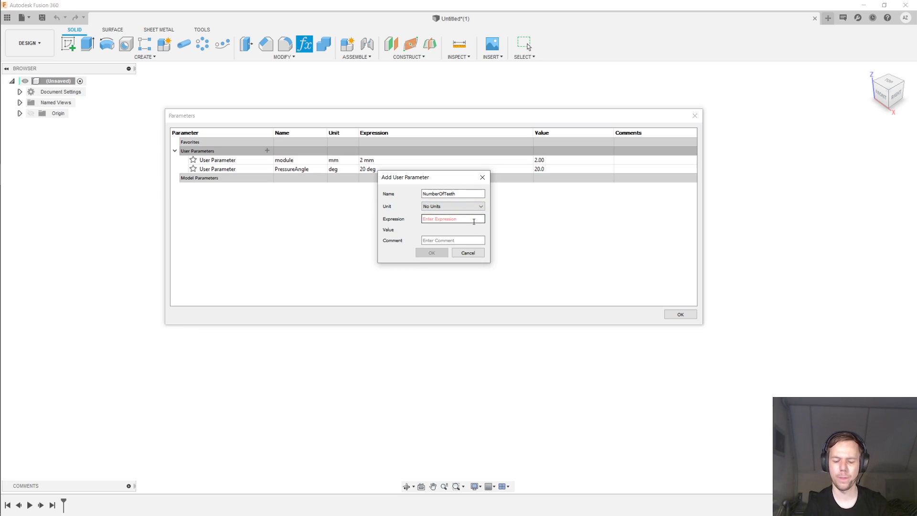
type("30")
key("Return")
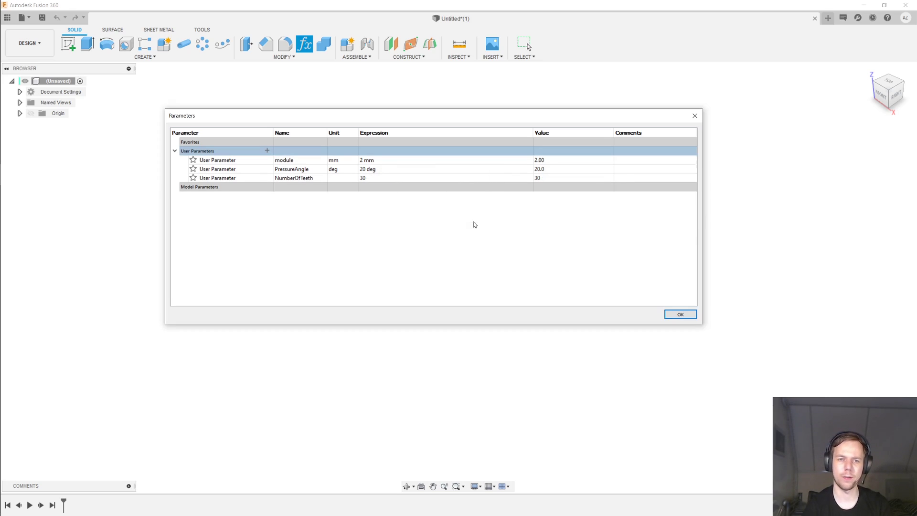
Add a LengthOverall parameter defined as PI*module*NumberOfTeeth (188.496 mm).
left_click(267, 151)
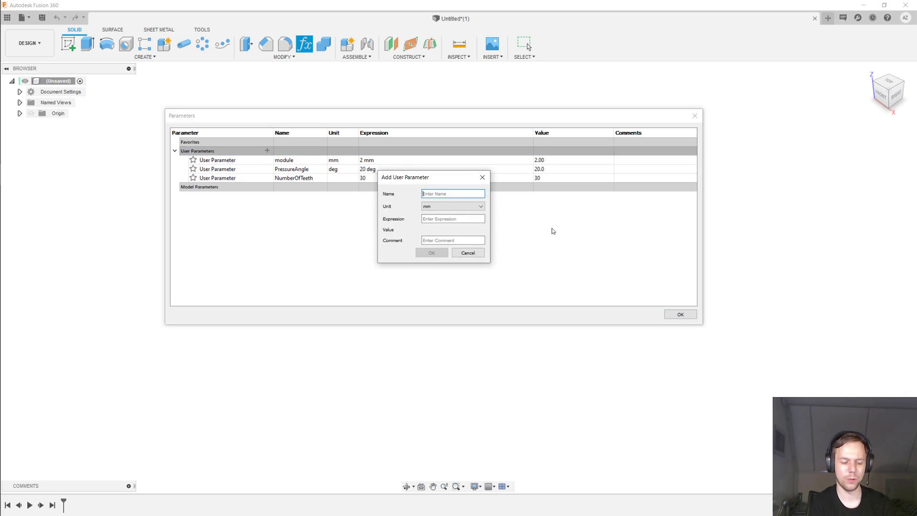
type("LengthOverall")
key("Tab")
key("Tab")
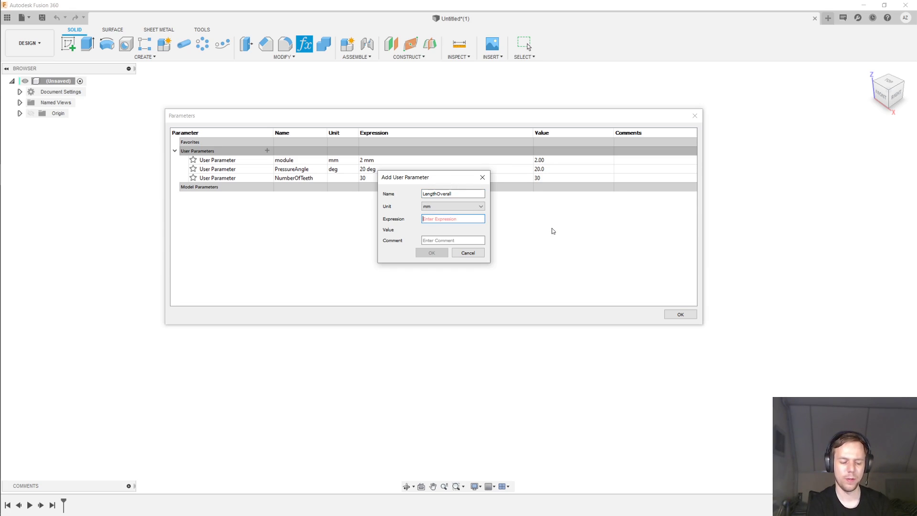
type("PI*mod")
key("Tab")
left_click(455, 220)
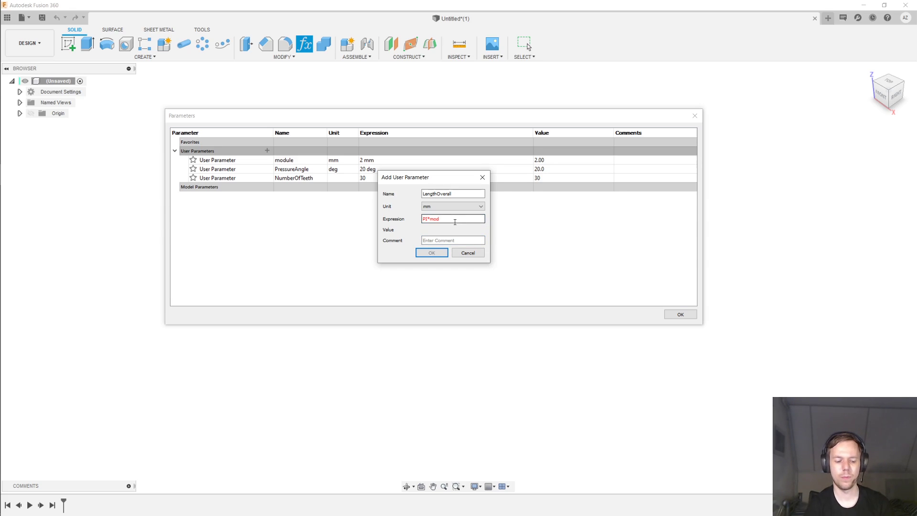
type("ule*(")
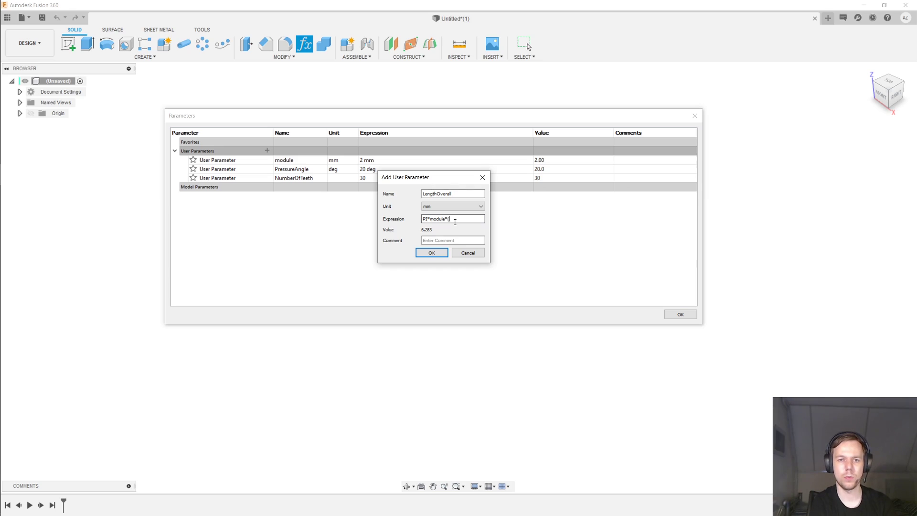
key("BackSpace")
type("NumberOfTeeth")
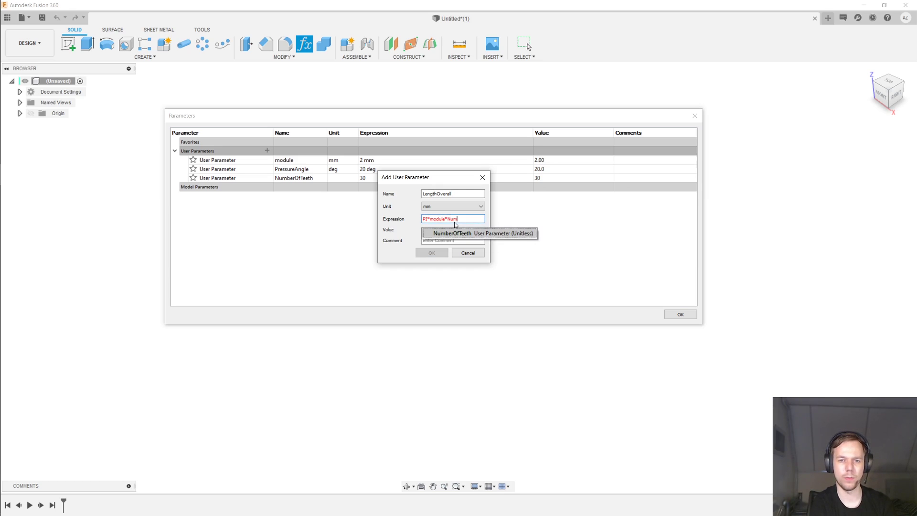
key("Return")
key("Return")
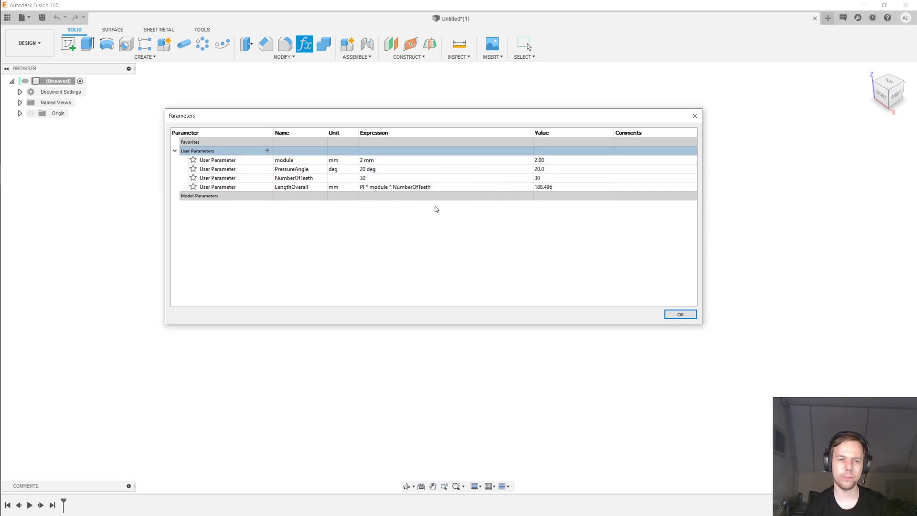
Add BackThickness at 5 mm and Width at 20 mm as user parameters.
left_click(267, 151)
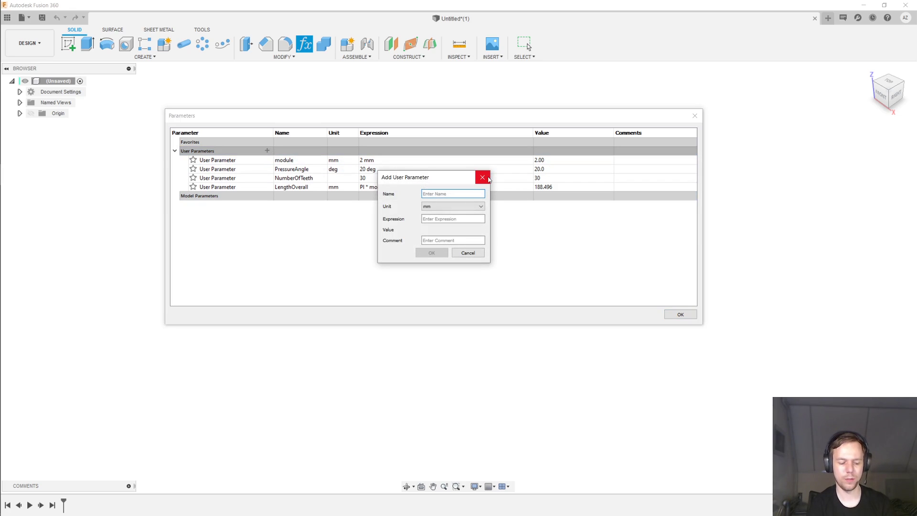
type("BackThickness")
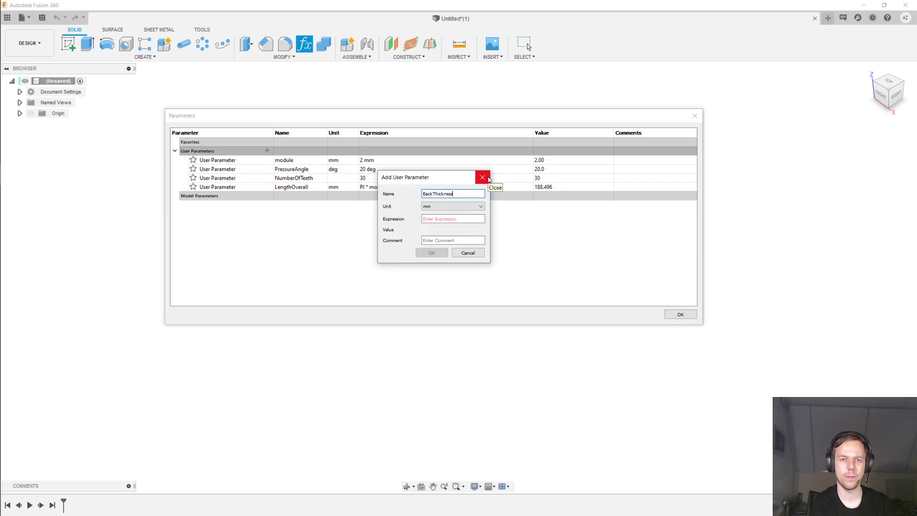
key("Tab")
type("5")
key("Return")
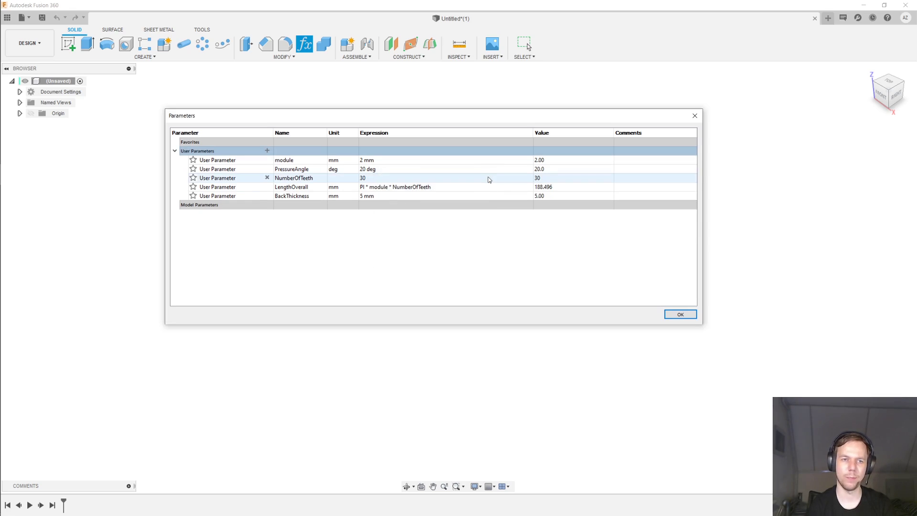
left_click(267, 151)
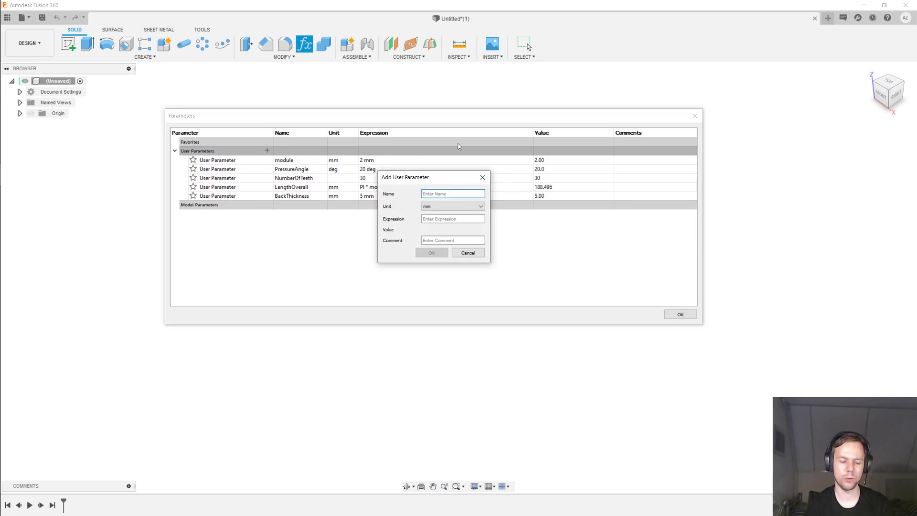
type("Width")
key("Tab")
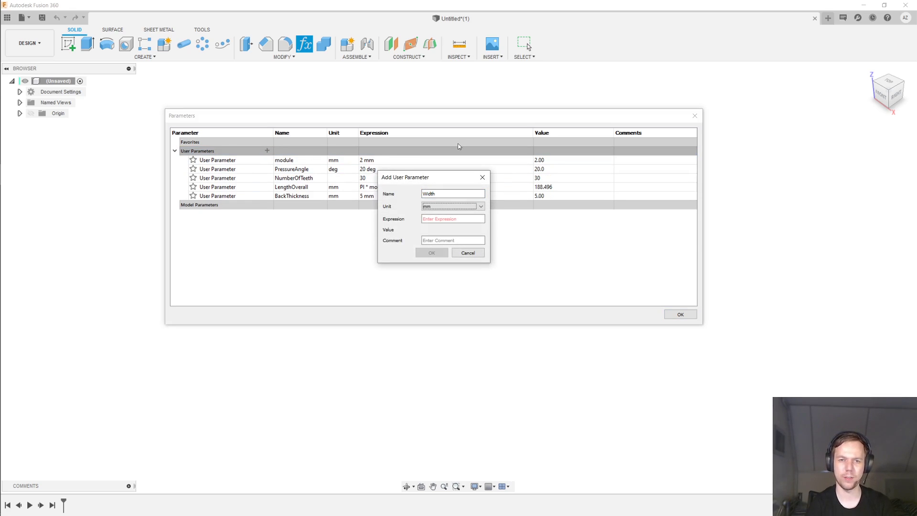
key("Tab")
type("20")
key("Return")
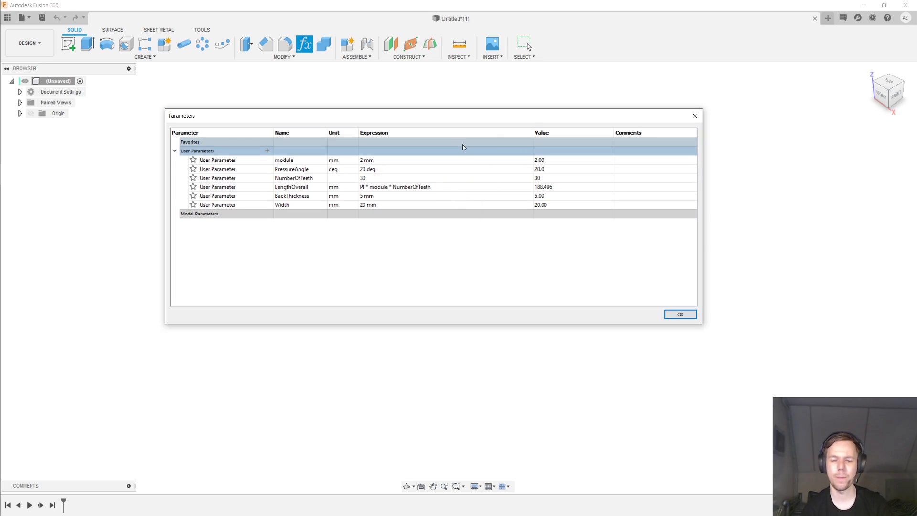
Close the parameters table and begin a sketch on the XZ (front) origin plane.
left_click(675, 314)
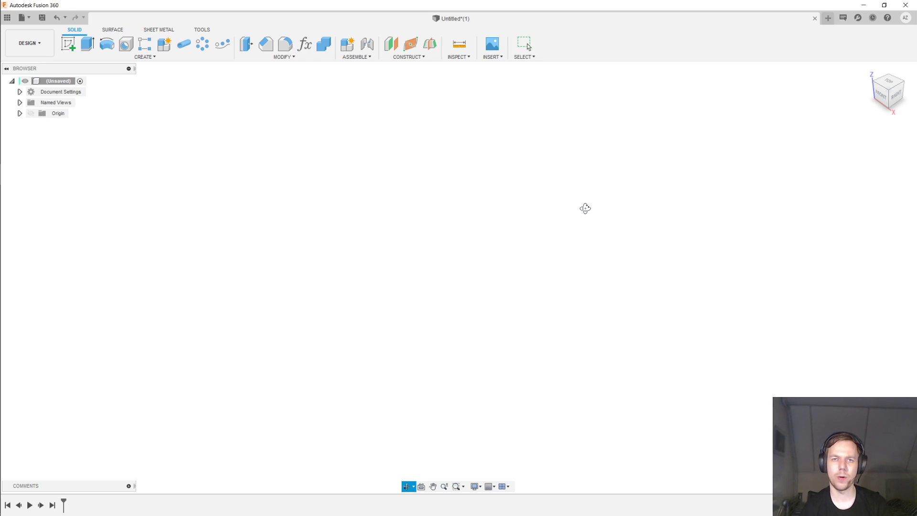
middle_click_drag(585, 209, 575, 191, "shift")
left_click(67, 43)
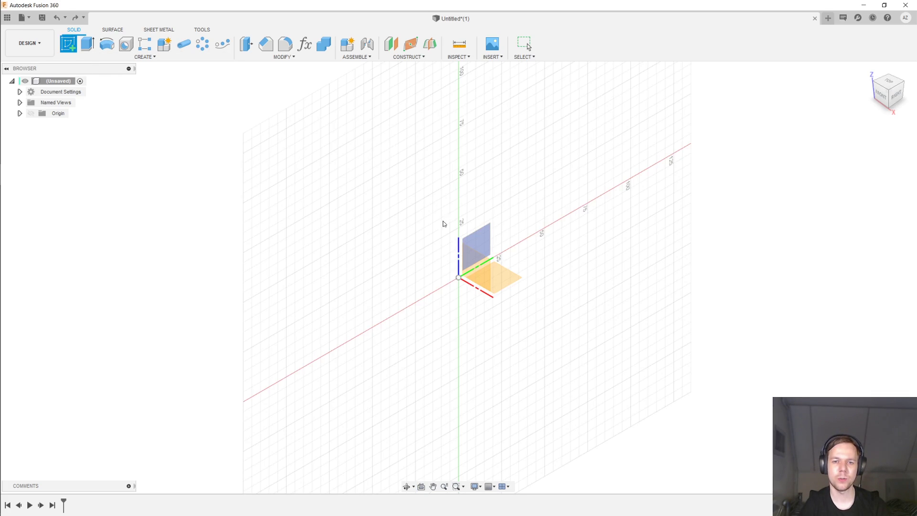
left_click(477, 266)
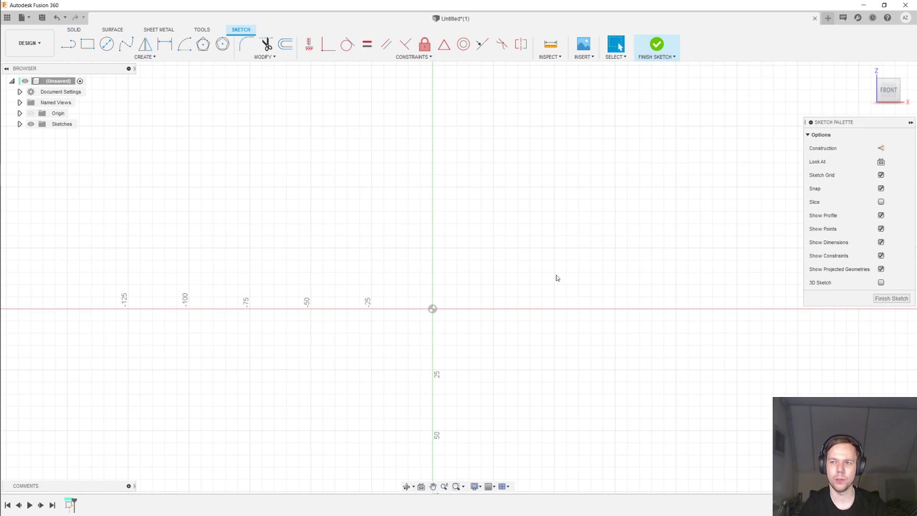
scroll(555, 276, "up", 1)
mouse_move(555, 276)
middle_mouse_down()
mouse_move(451, 190)
mouse_move(462, 192)
middle_mouse_up()
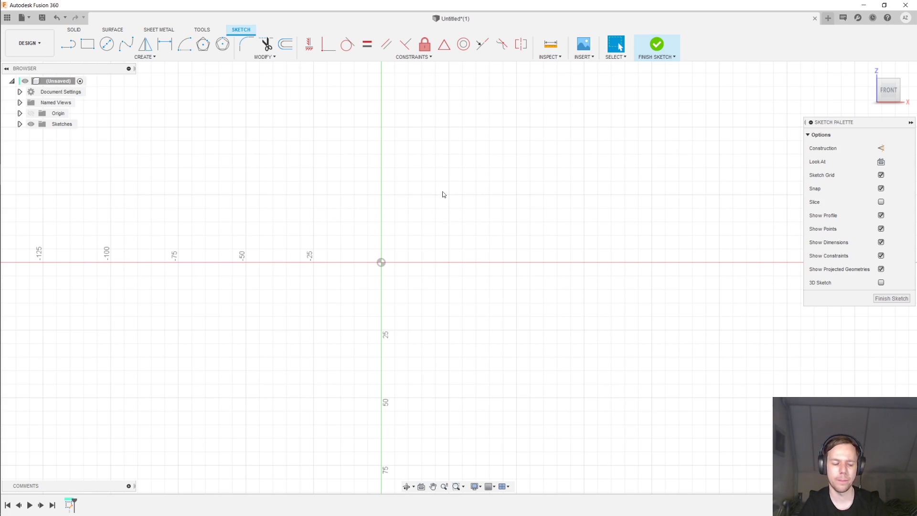
Draw a rectangle from the origin, BackThickness (5 mm) tall and LengthOverall (188.496 mm) long.
key("r")
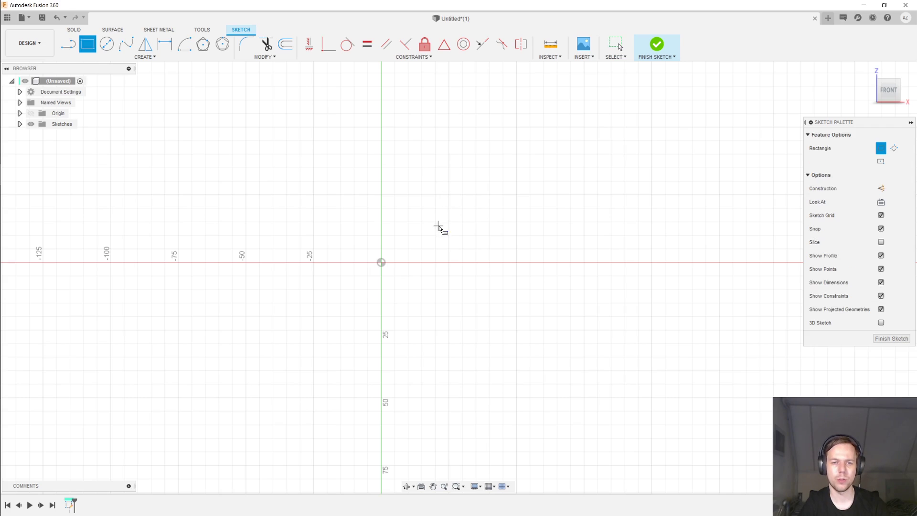
left_click(383, 265)
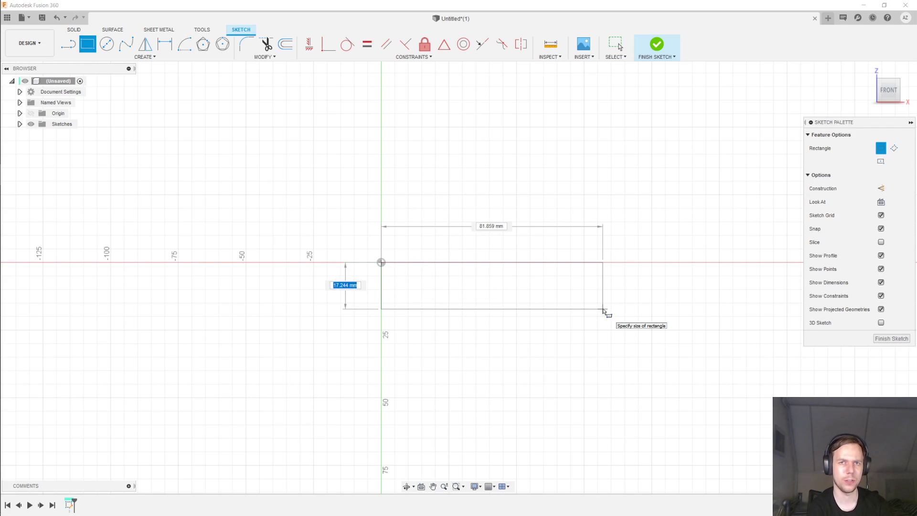
type("bac")
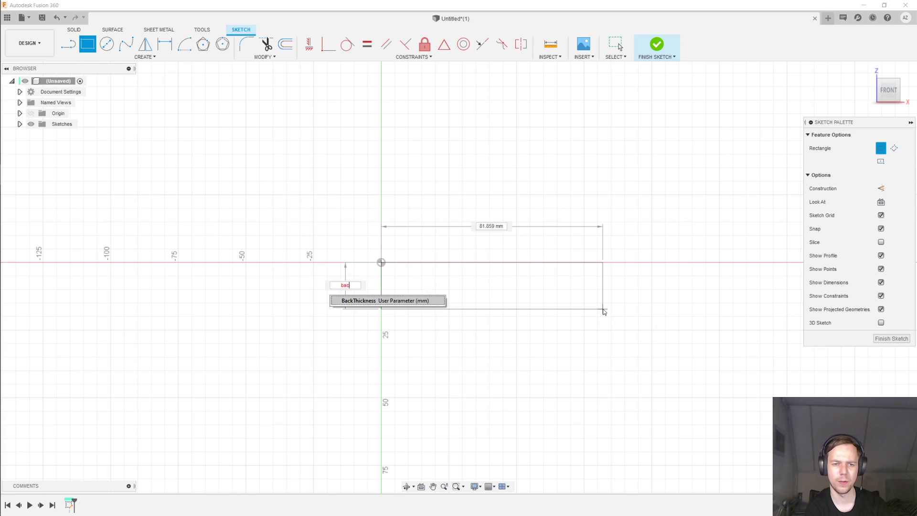
type("k")
key("Return")
key("Tab")
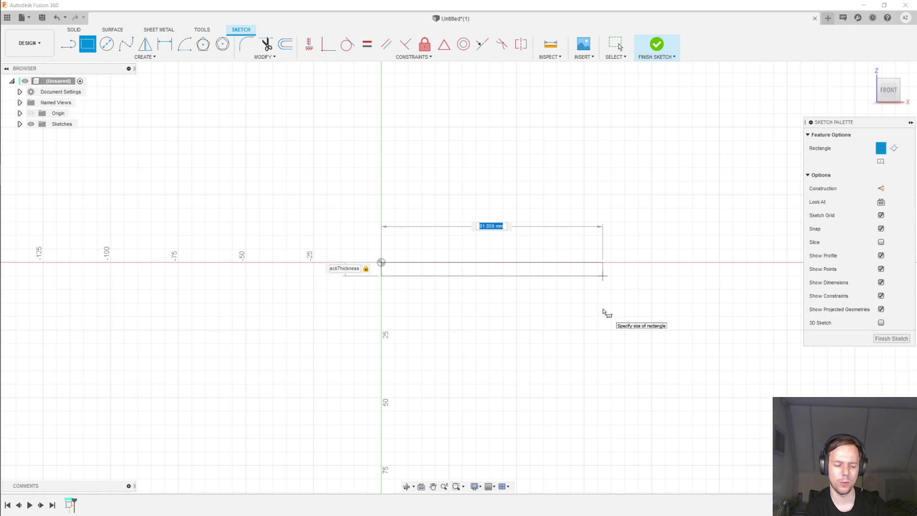
type("length")
key("Return")
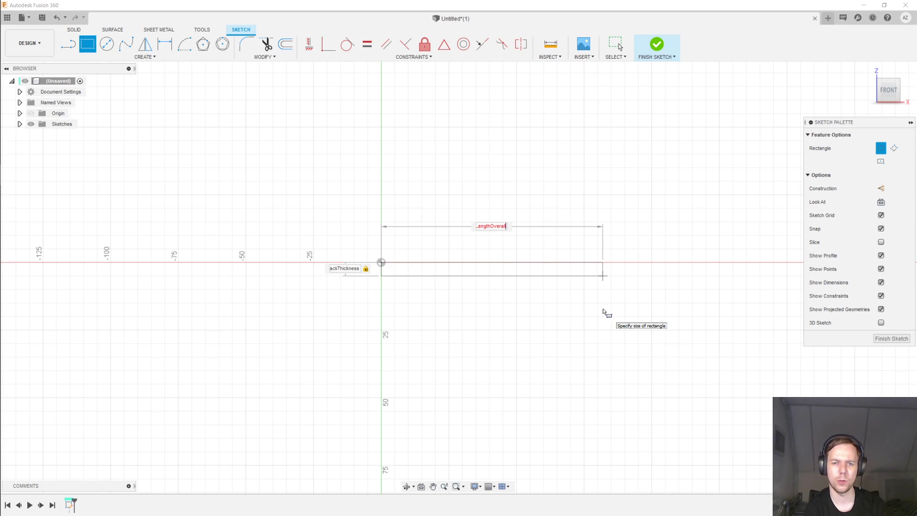
key("Return")
scroll(404, 260, "up", 1)
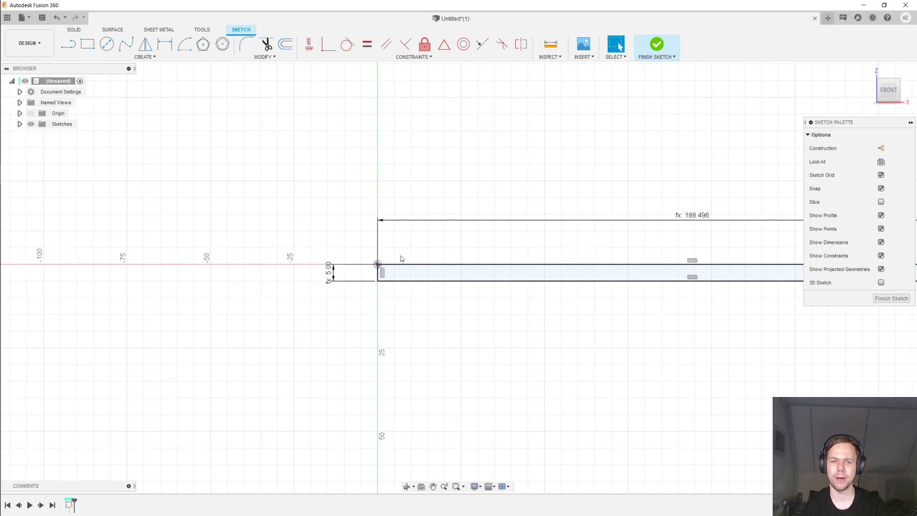
Draw two parallel horizontal construction lines above the rack.
key("x")
key("l")
scroll(414, 218, "up", 2)
left_click(365, 235)
left_click(520, 235)
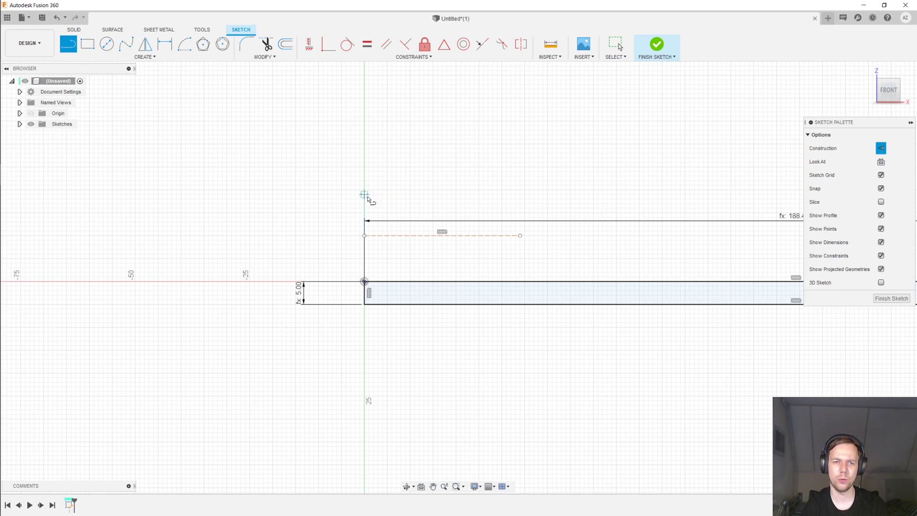
left_click_drag(366, 196, 521, 196)
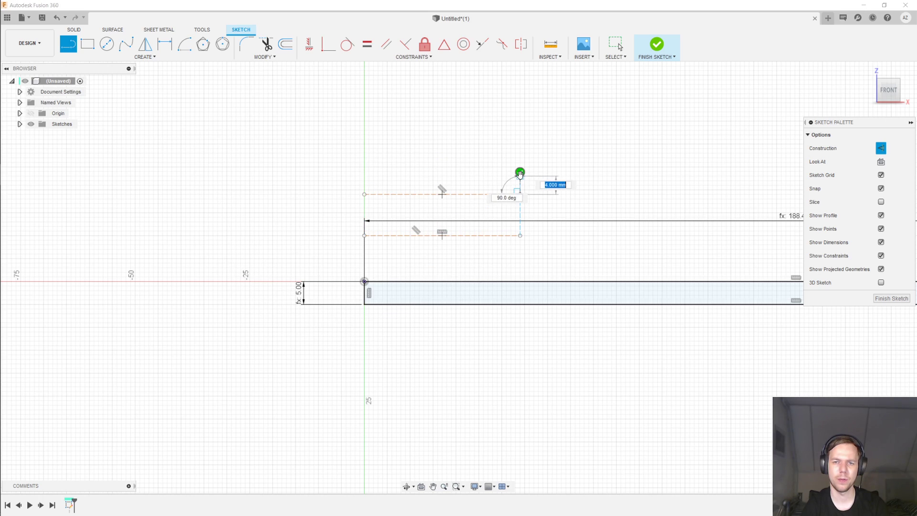
key("Escape")
Dimension the lower line 1.25*2 (2.50) above the rack and the upper line 1*module (2.00) above it.
left_click(380, 235)
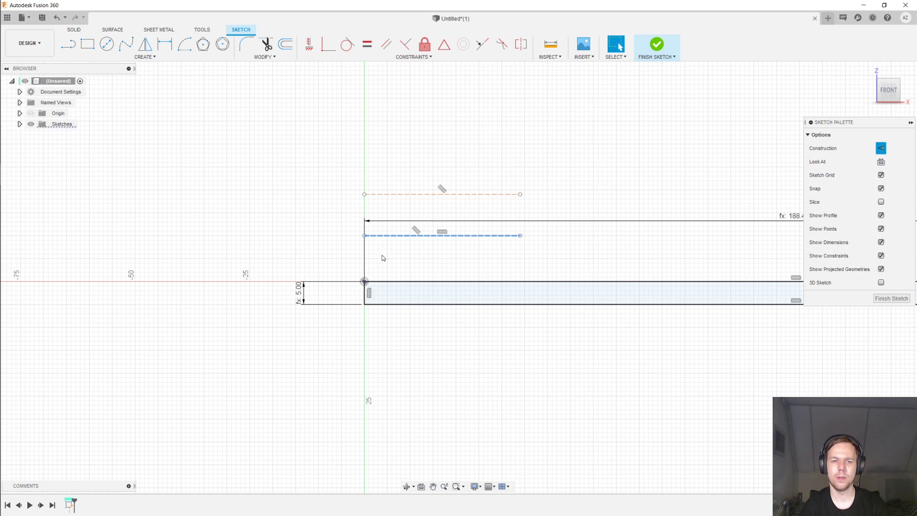
key("d")
left_click(399, 280)
left_click(322, 252)
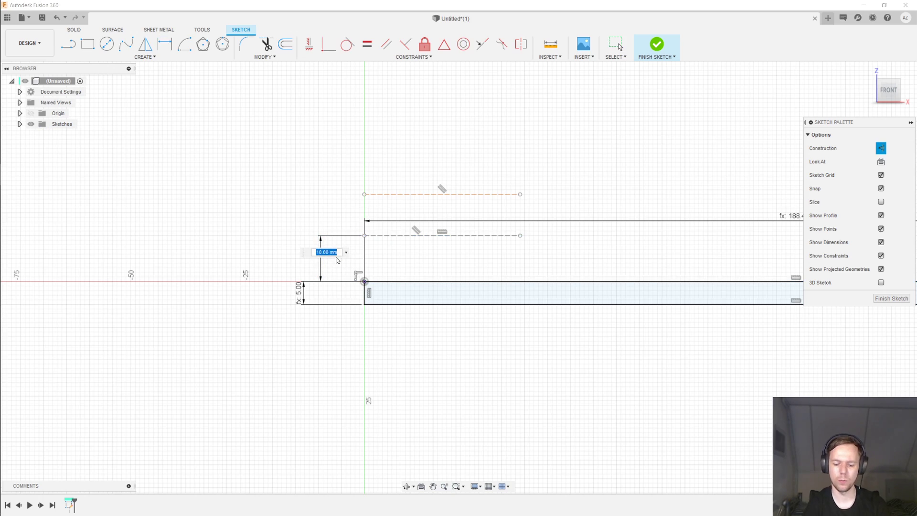
type("1.25*")
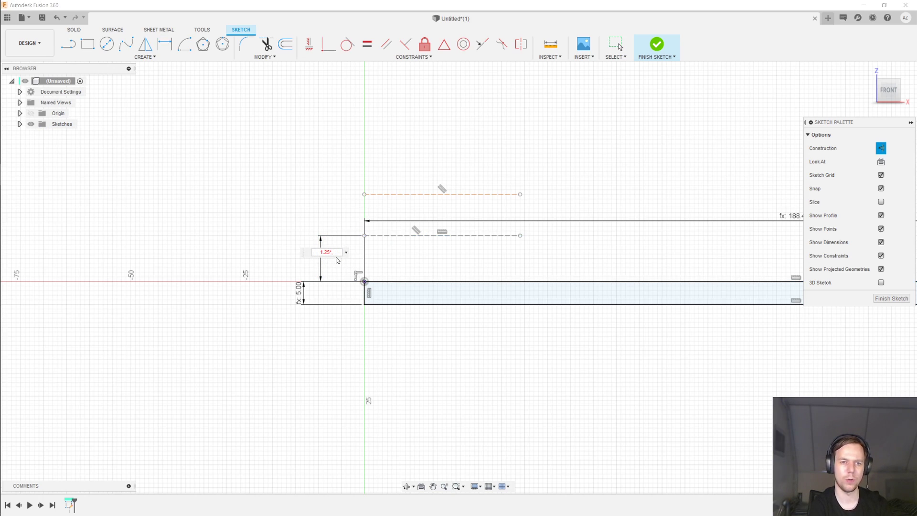
type("2")
key("Return")
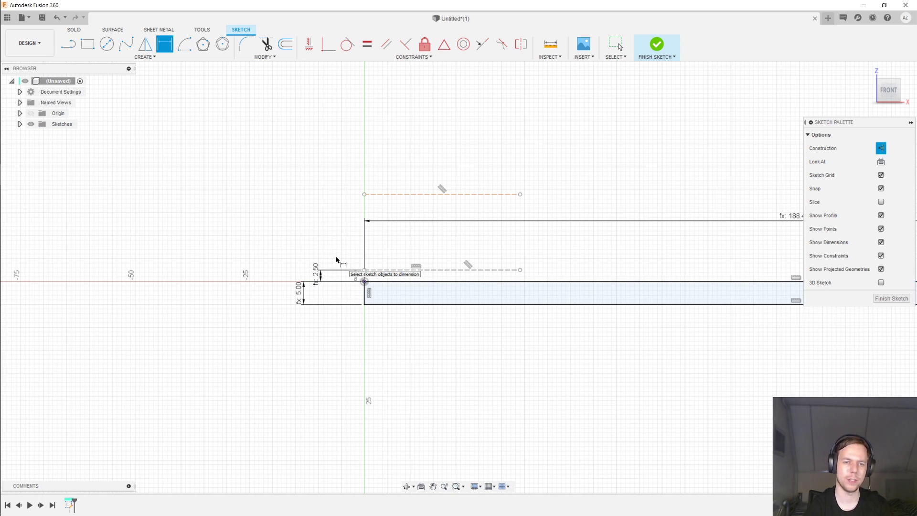
scroll(336, 259, "up", 2)
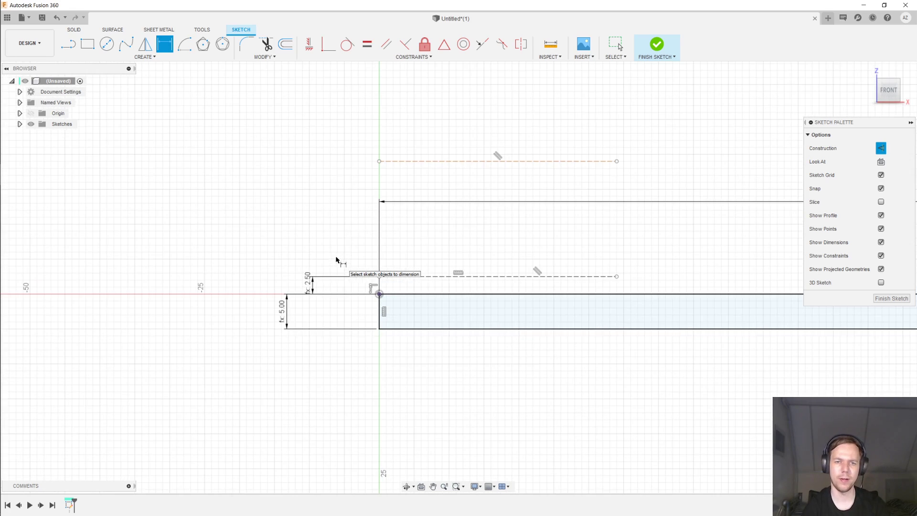
left_click(415, 161)
left_click(432, 276)
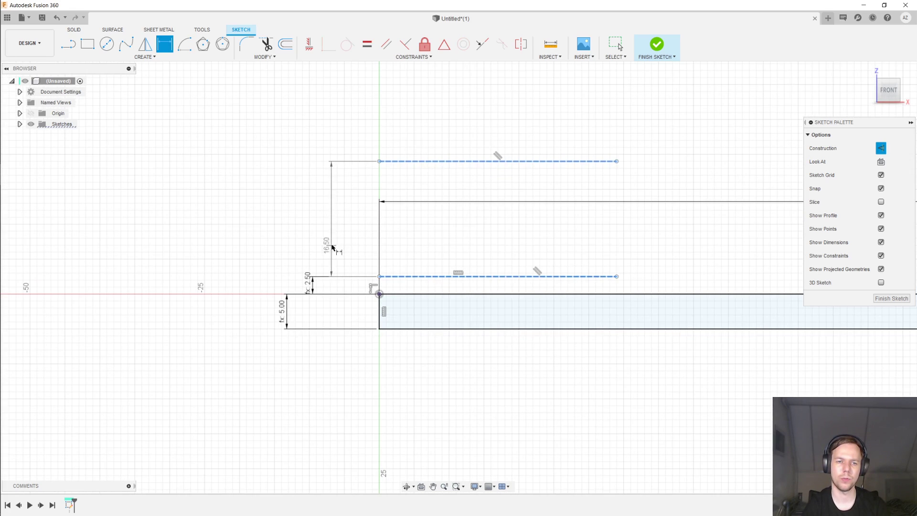
left_click(333, 248)
type("1*modu")
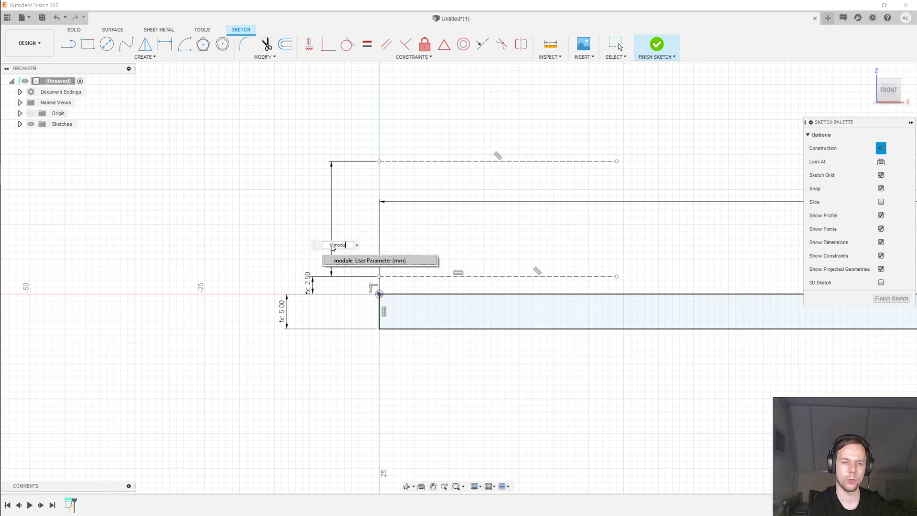
key("Return")
key("Return")
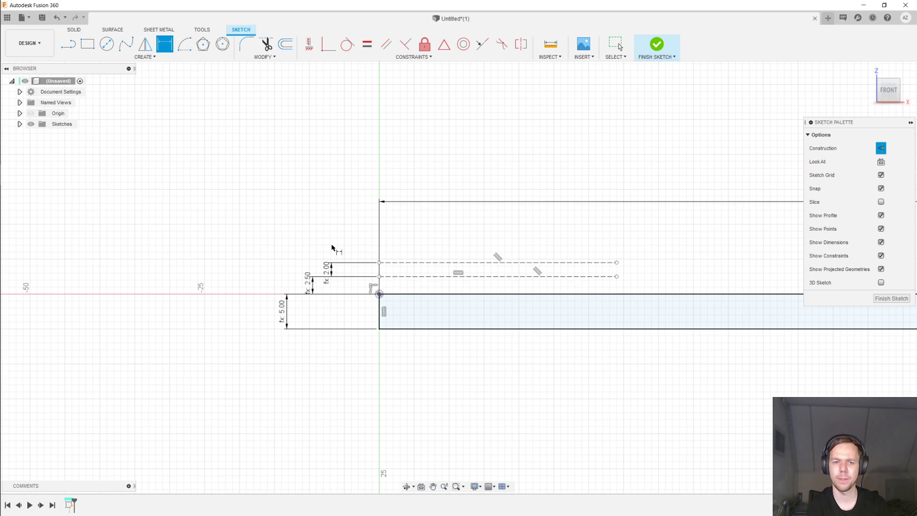
key("Escape")
Make both construction lines' left endpoints coincident with the rack's left edge.
scroll(395, 274, "up", 3)
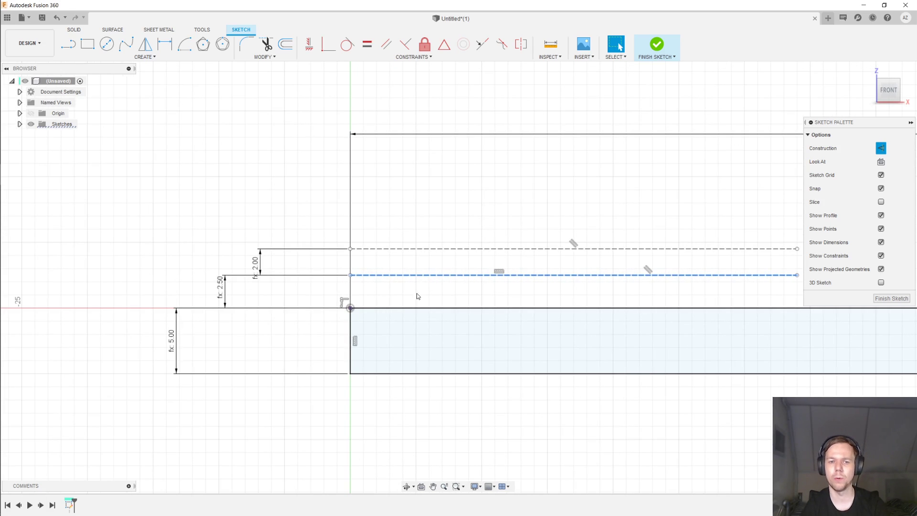
left_click_drag(354, 278, 378, 278)
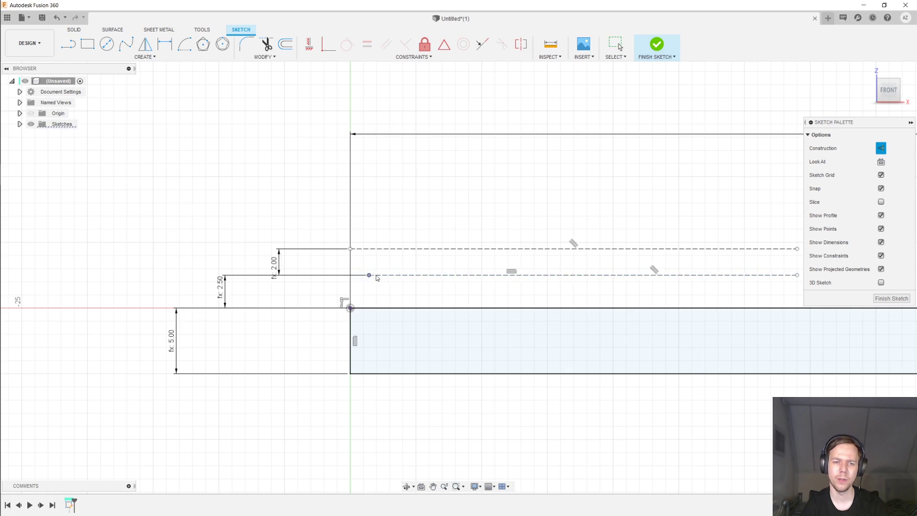
left_click(351, 340)
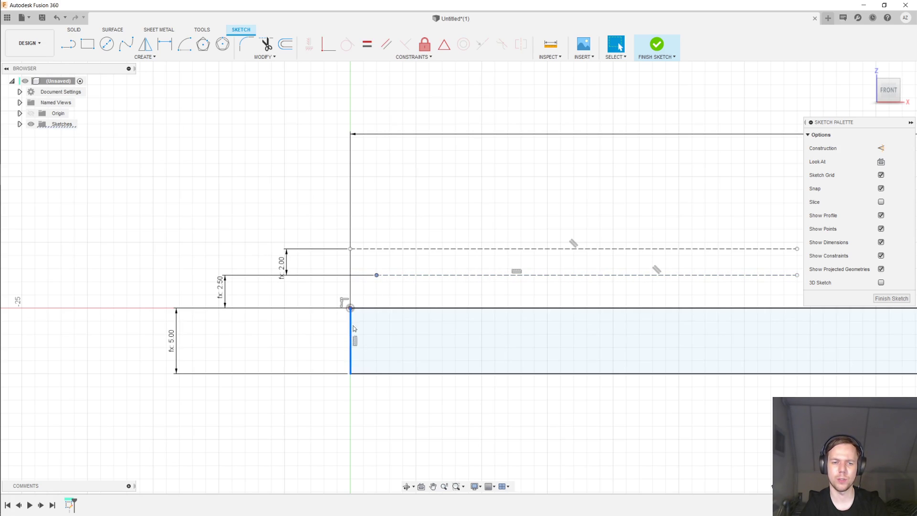
left_click(329, 44)
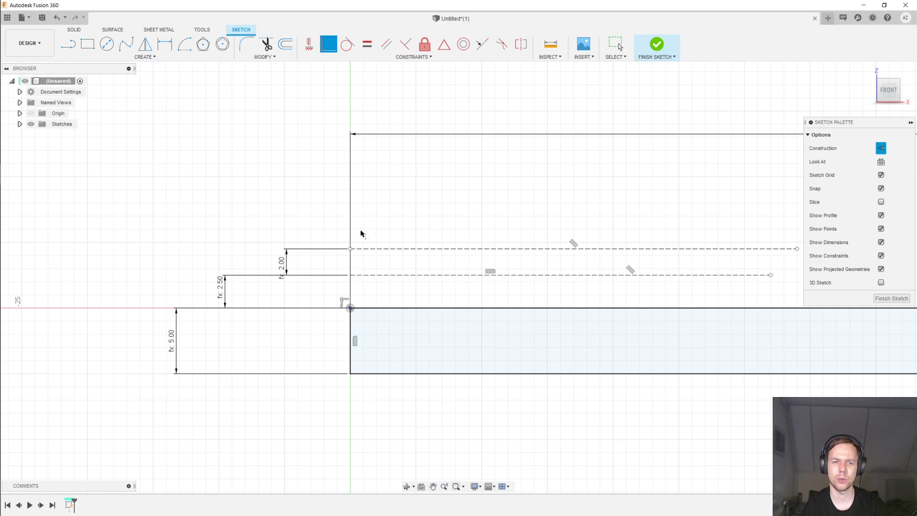
left_click(350, 248)
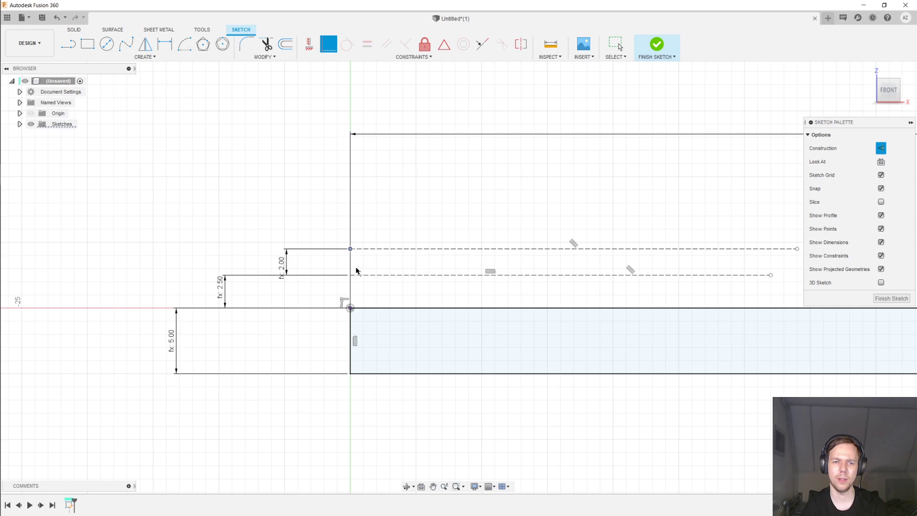
left_click(352, 347)
key("Escape")
left_click(353, 317)
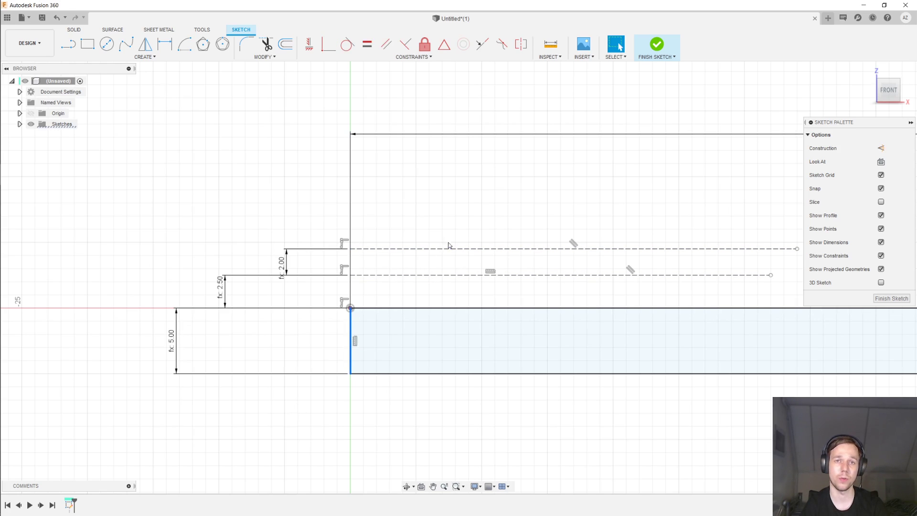
middle_click_drag(483, 215, 414, 198)
Constrain both construction lines equal in length to the rack's base line.
key("e")
left_click(491, 254)
left_click(481, 286)
left_click(455, 228)
left_click(467, 287)
key("Escape")
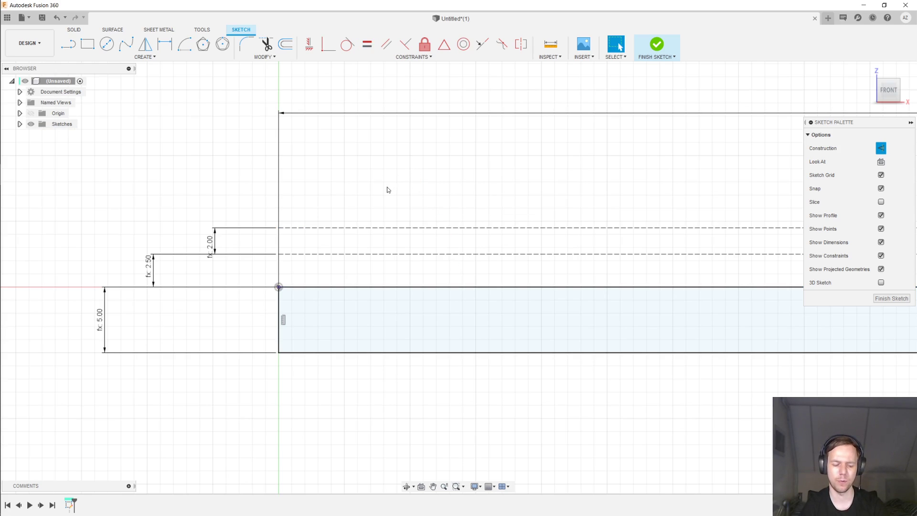
Draw a solid-line trapezoidal tooth from the rack's top edge up to the upper construction line.
key("l")
scroll(348, 196, "up", 1)
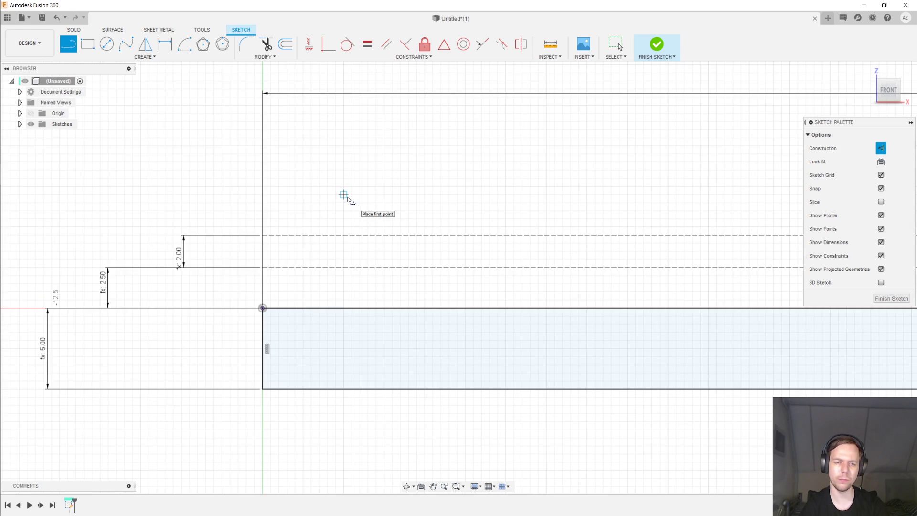
key("x")
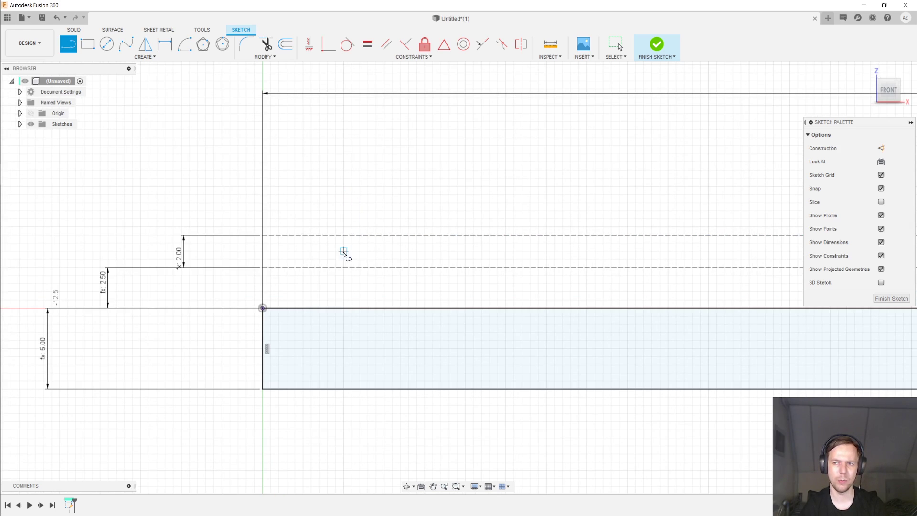
left_click(311, 308)
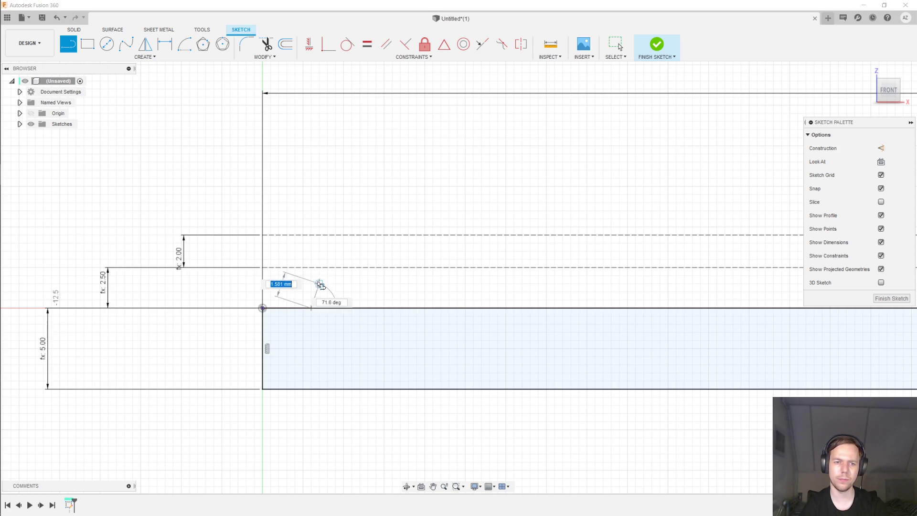
left_click(346, 235)
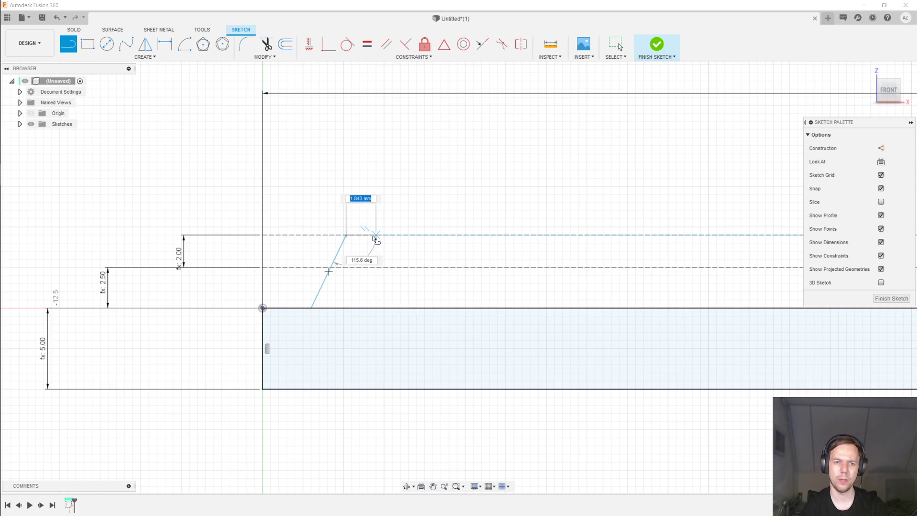
left_click(376, 236)
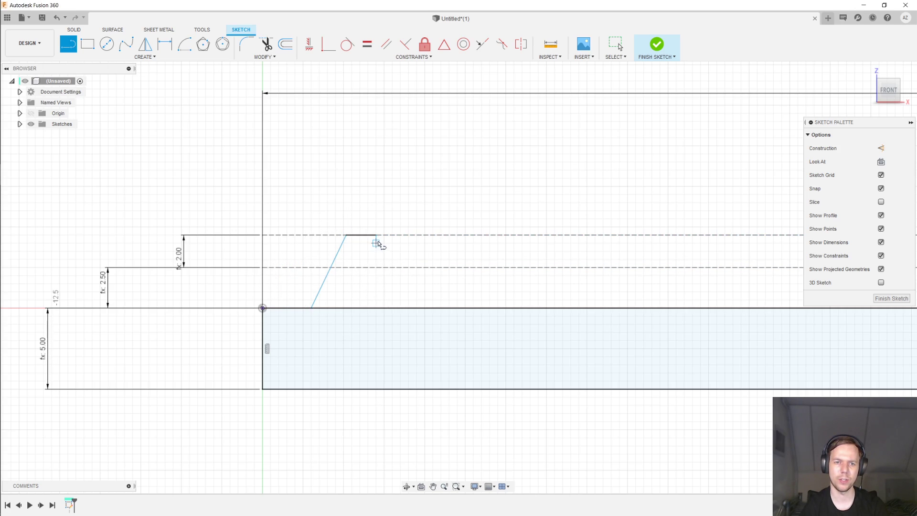
left_click(408, 309)
key("Escape")
Make the two tooth flanks equal and dimension the flank angle to the base as 90-20 (70°).
scroll(376, 291, "up", 2)
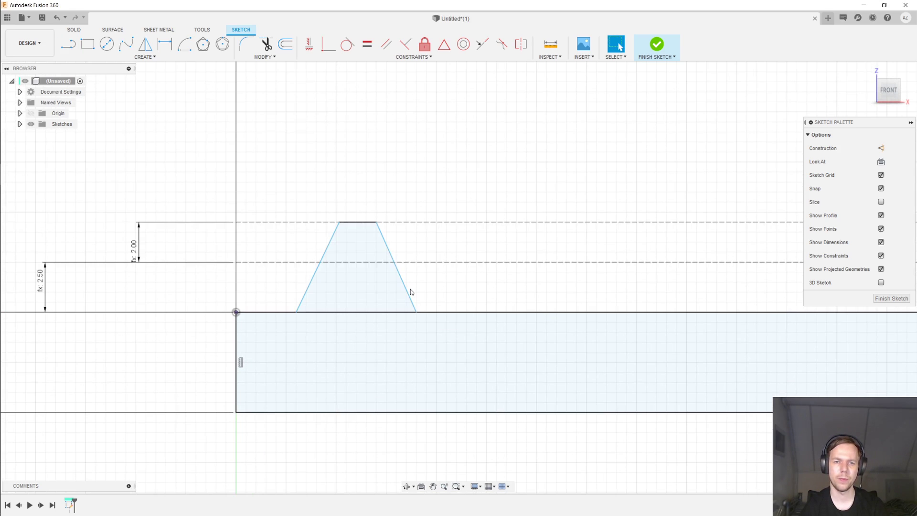
left_click(308, 288)
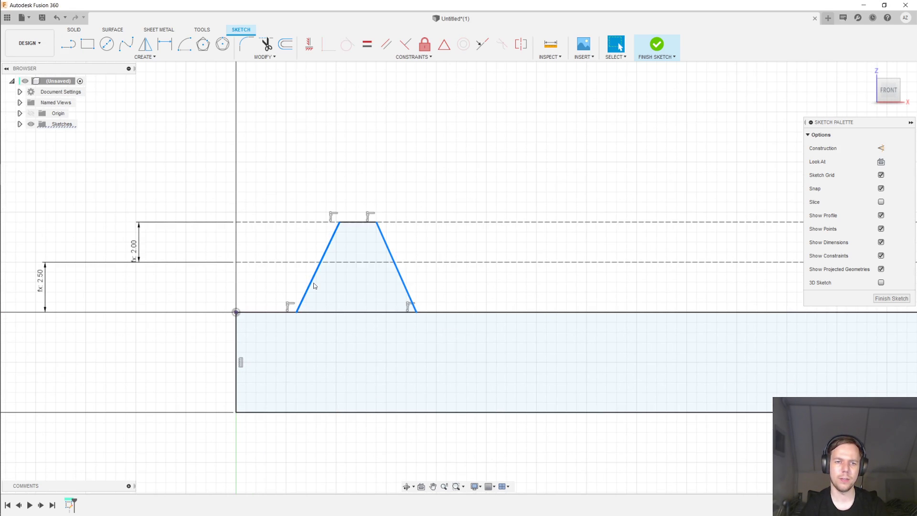
left_click(367, 48)
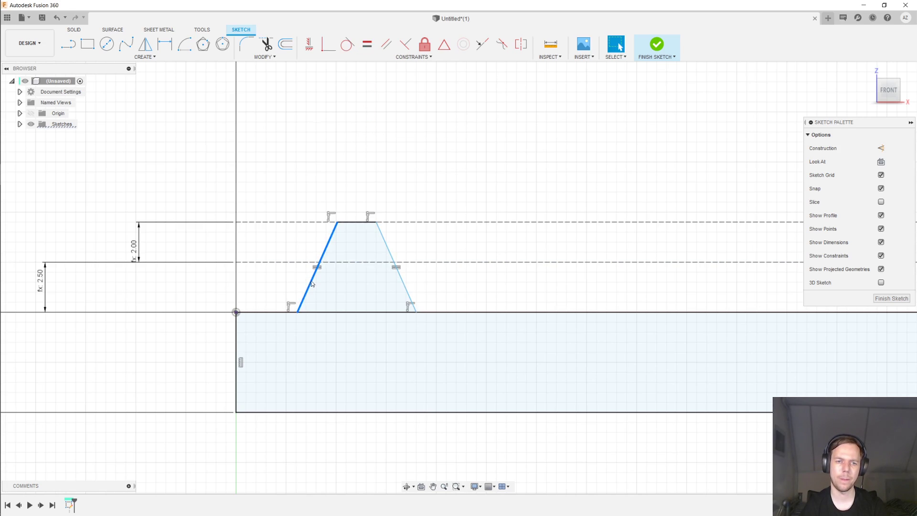
left_click(335, 311)
key("d")
left_click(330, 288)
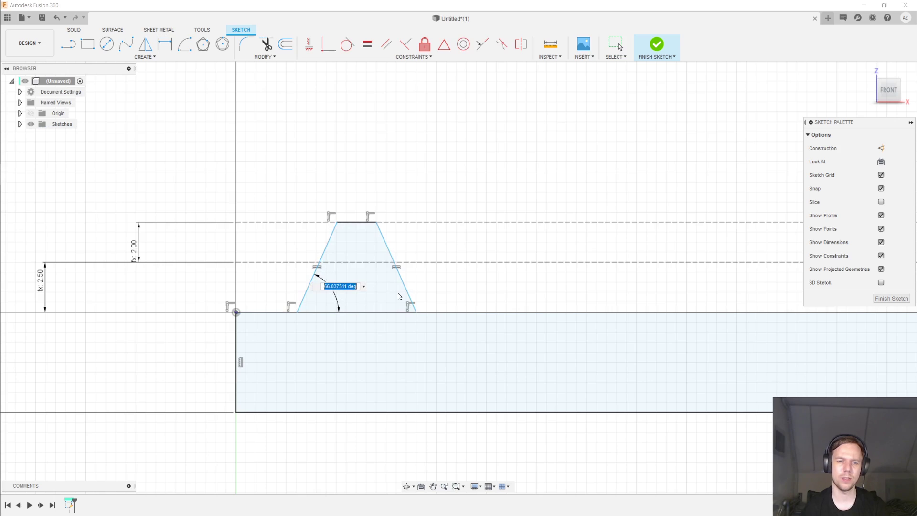
type("90-20")
key("Return")
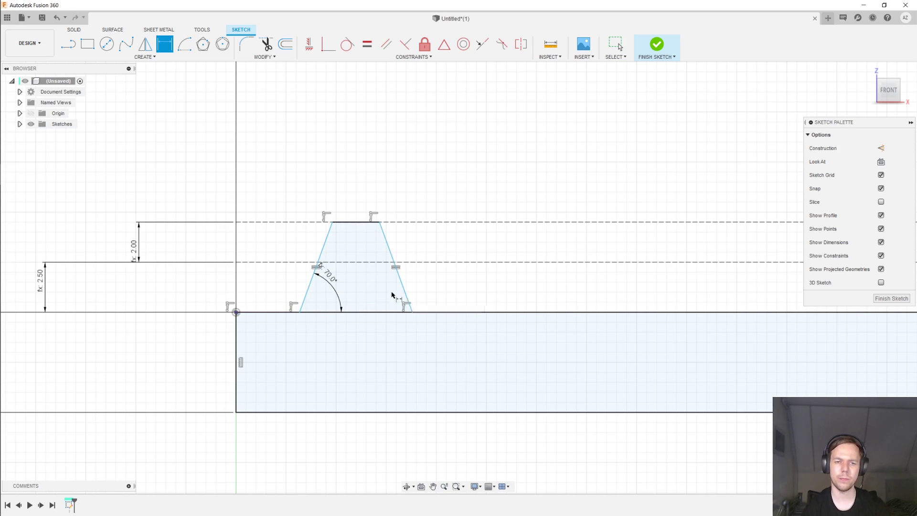
Place sketch points where both tooth flanks cross the pitch line.
key("Escape")
scroll(275, 210, "up", 2)
left_click(145, 57)
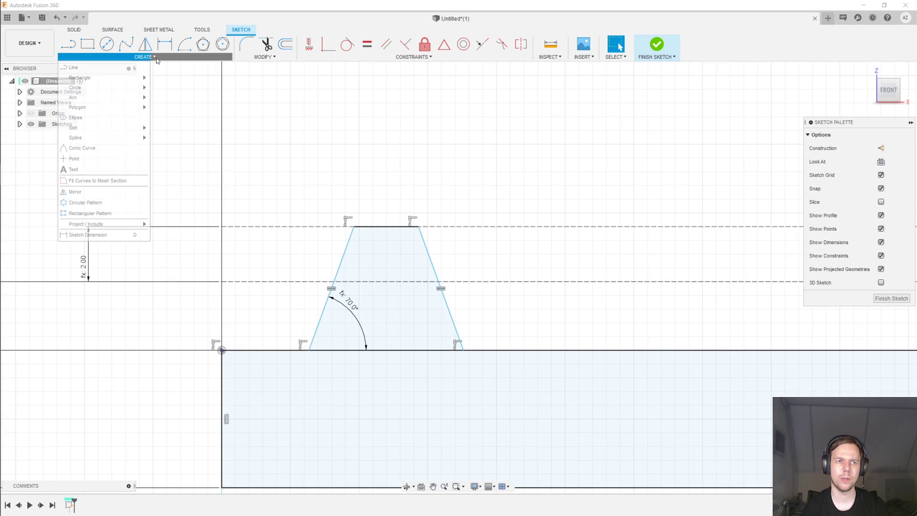
left_click(109, 163)
left_click(335, 279)
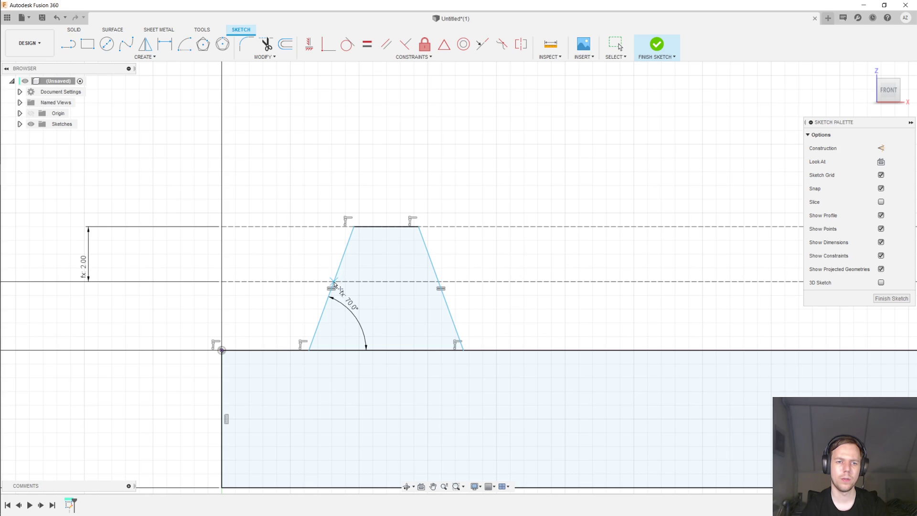
left_click(439, 282)
key("Escape")
left_click(446, 282)
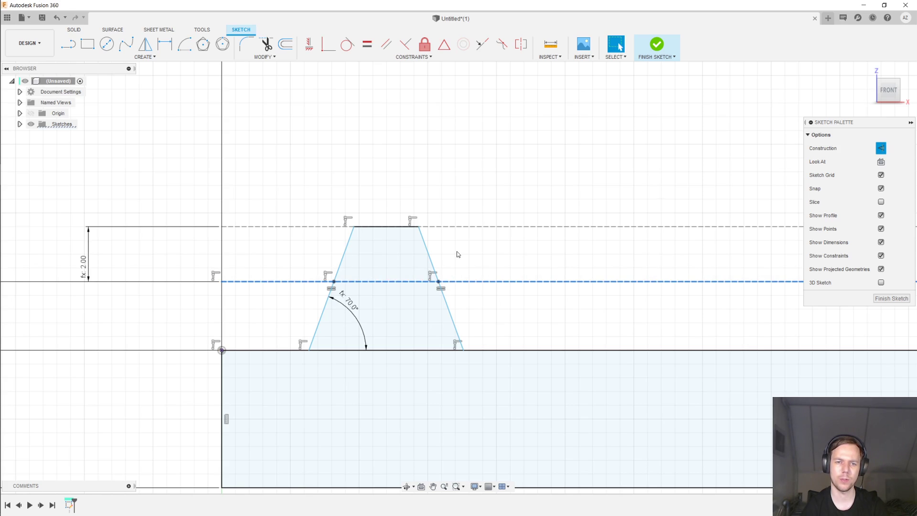
left_click(457, 255)
Dimension the distance between the two pitch-line points as PI*module (3.142).
scroll(442, 287, "up", 2)
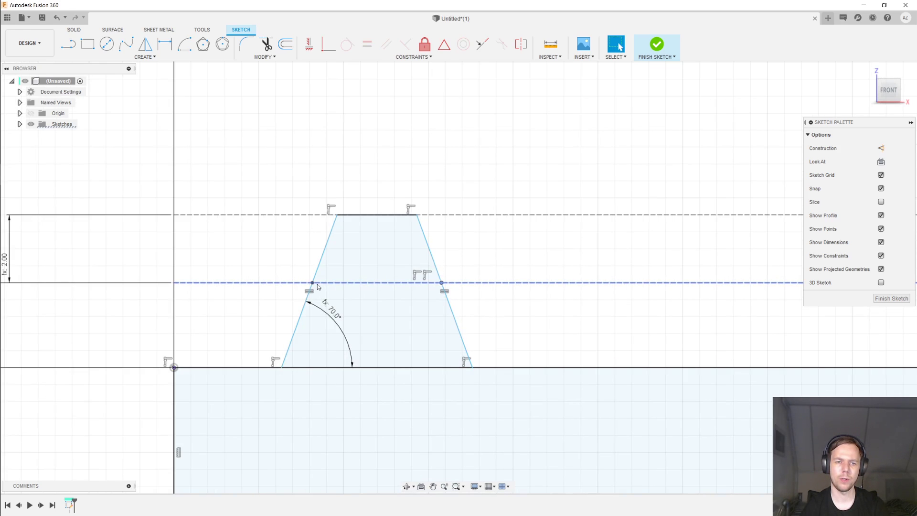
left_click(312, 282)
key("d")
left_click(441, 283)
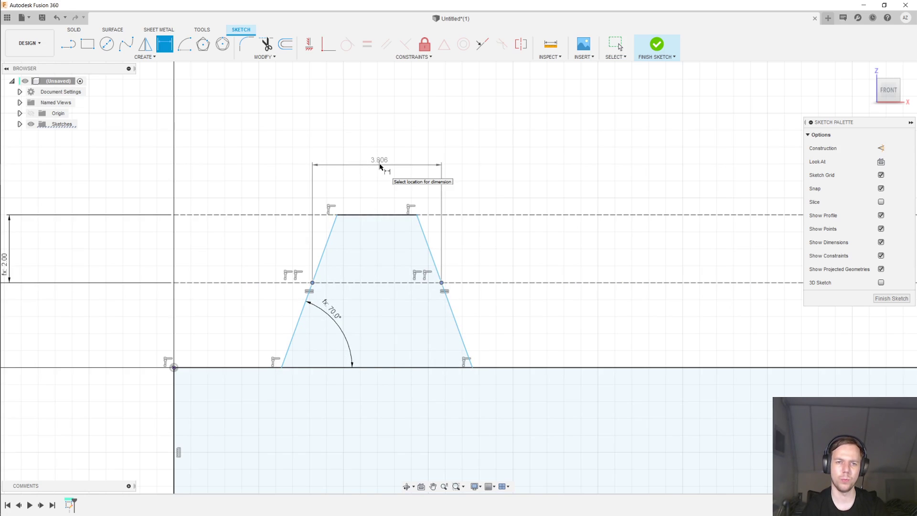
left_click(381, 165)
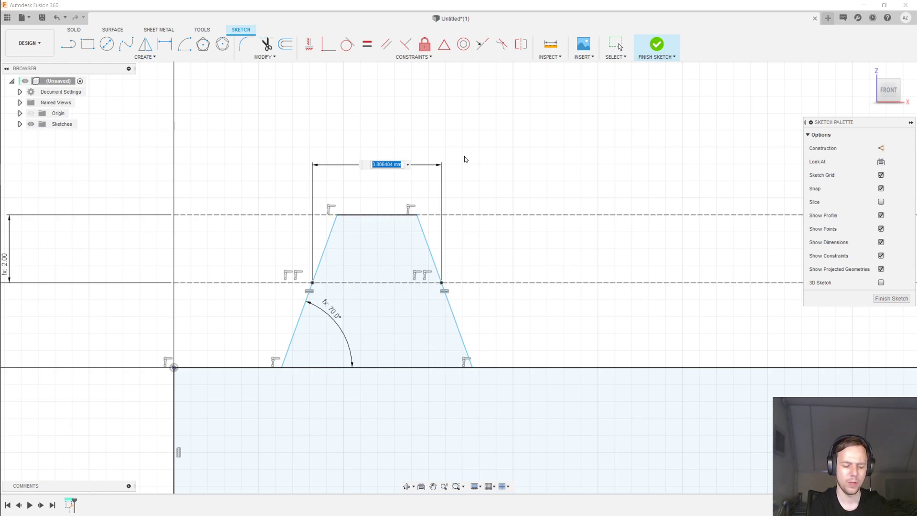
type("PI*mod")
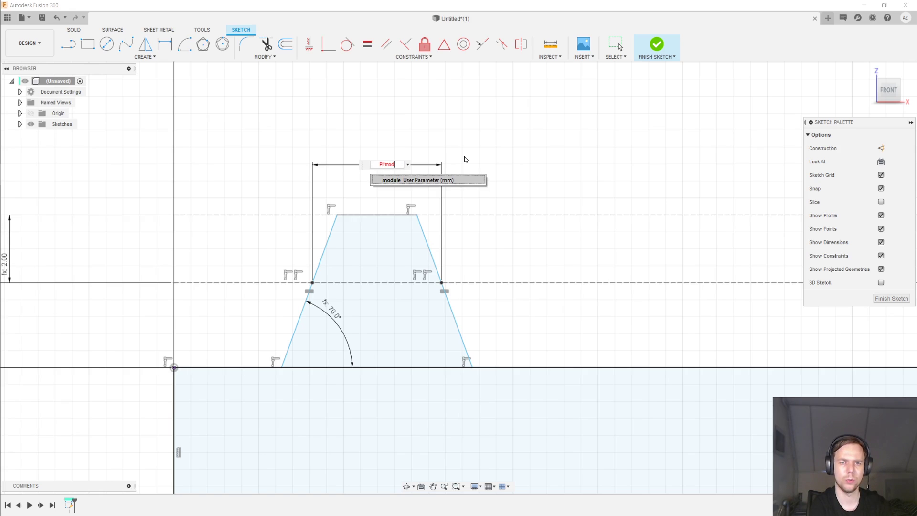
key("Return")
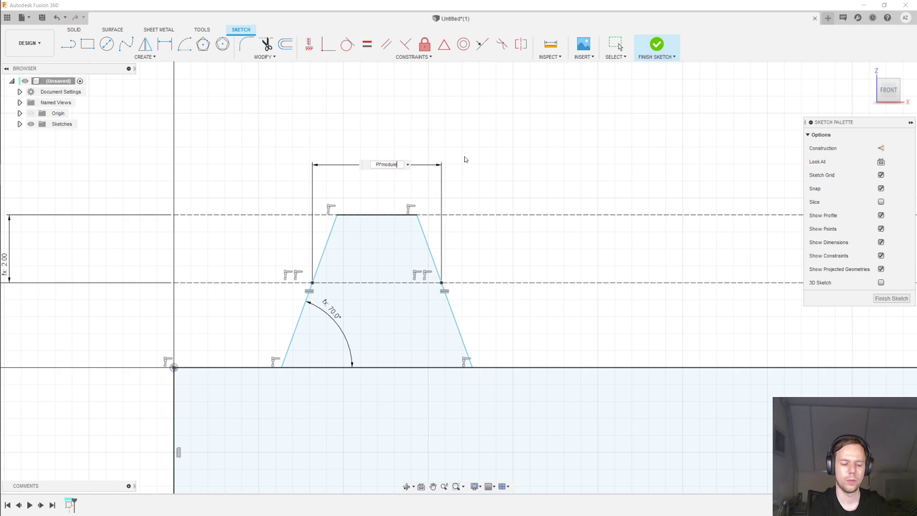
key("Return")
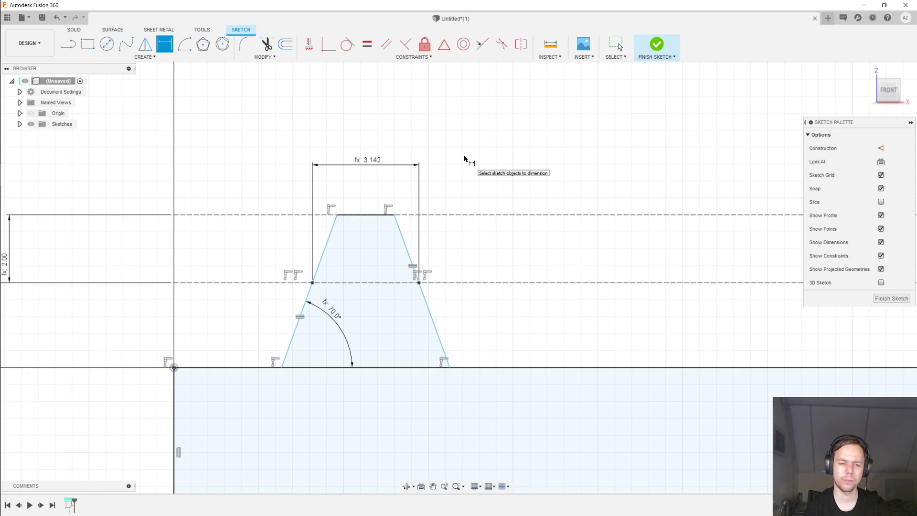
key("Escape")
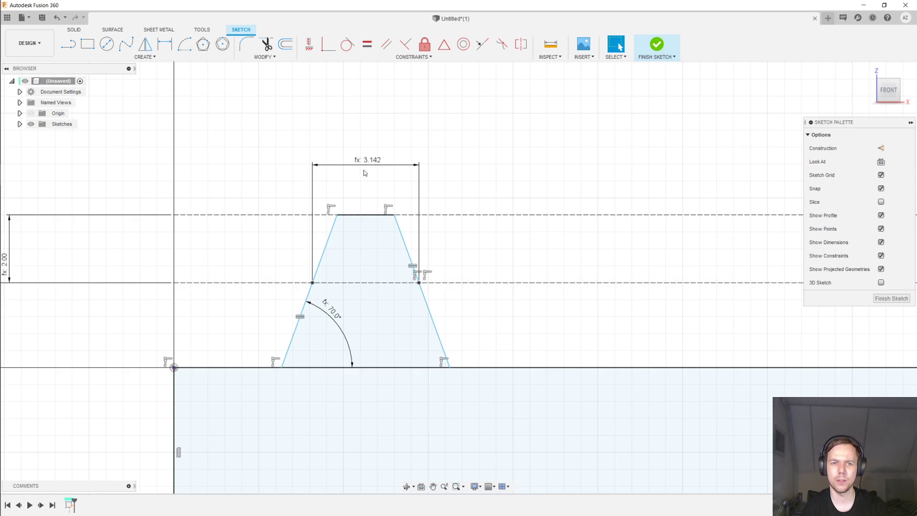
mouse_move(369, 184)
middle_mouse_down()
mouse_move(419, 173)
mouse_move(435, 187)
middle_mouse_up()
scroll(441, 169, "down", 1)
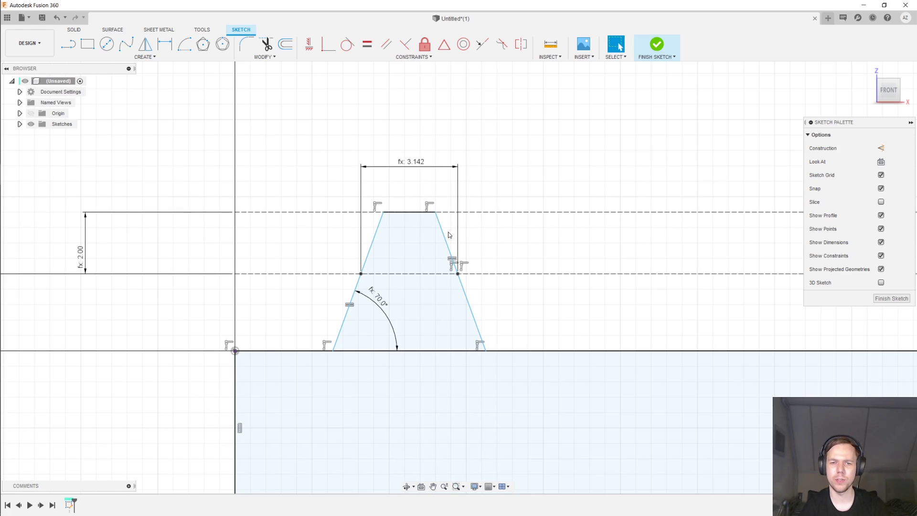
mouse_move(448, 234)
left_mouse_down()
mouse_move(432, 239)
mouse_move(469, 238)
mouse_move(399, 239)
mouse_move(500, 254)
mouse_move(439, 219)
mouse_move(420, 224)
left_mouse_up()
Place a sketch point at the midpoint of the tooth's top edge.
left_click(464, 129)
left_click(153, 59)
left_click(75, 159)
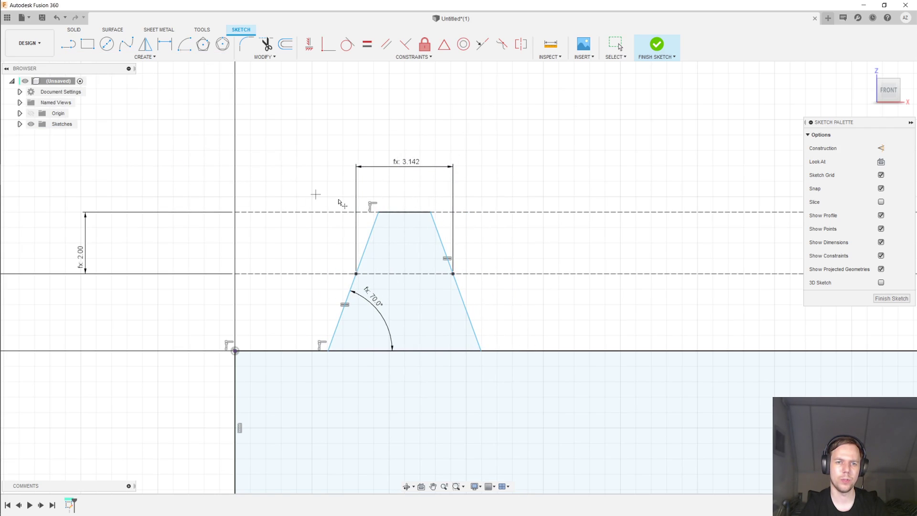
left_click(404, 213)
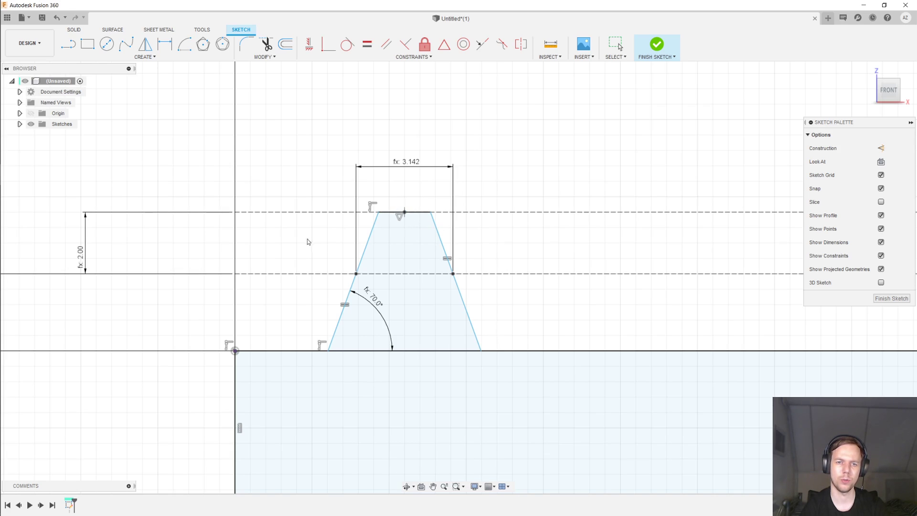
key("Escape")
Dimension the top-edge midpoint PI*module (3.142) from the vertical axis.
scroll(414, 205, "up", 1)
left_click(448, 205)
key("d")
left_click(257, 404)
left_click(353, 114)
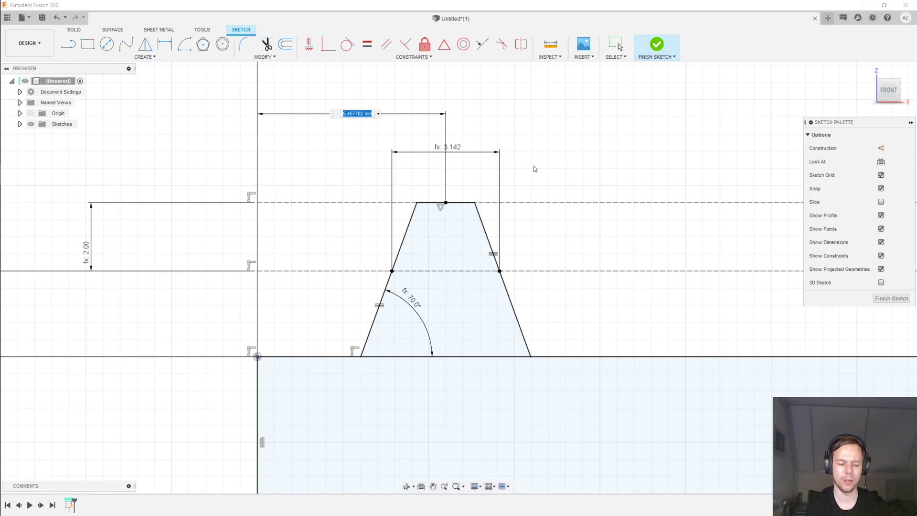
type("PI*m")
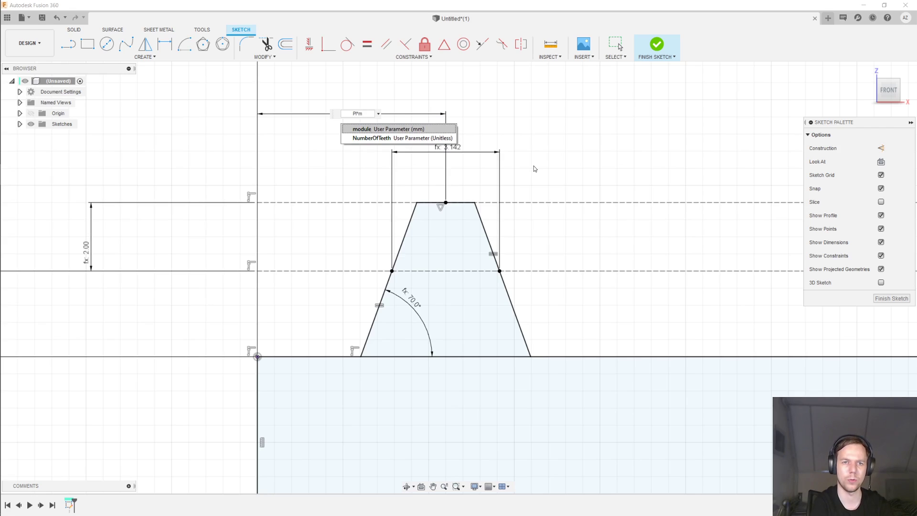
key("Return")
key("Return")
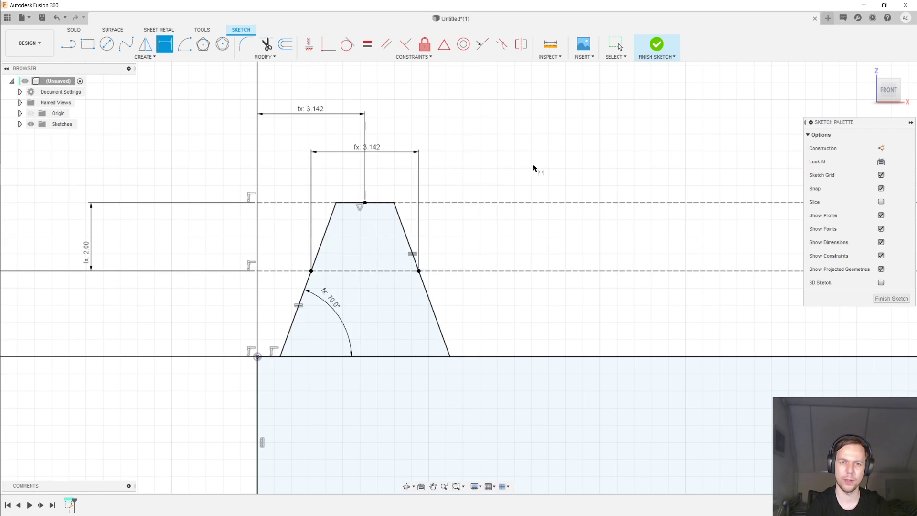
scroll(534, 168, "down", 2)
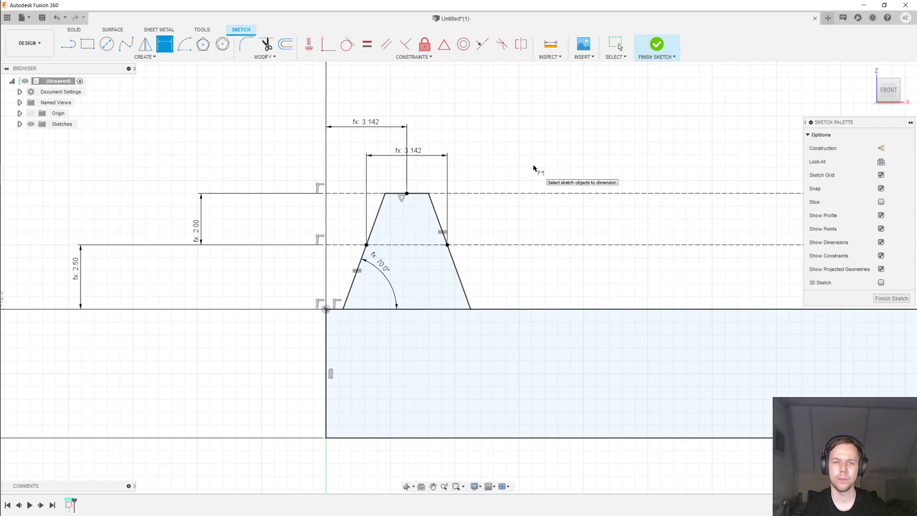
Finish the sketch and extrude the rack's base bar profile by 20.
left_click(891, 298)
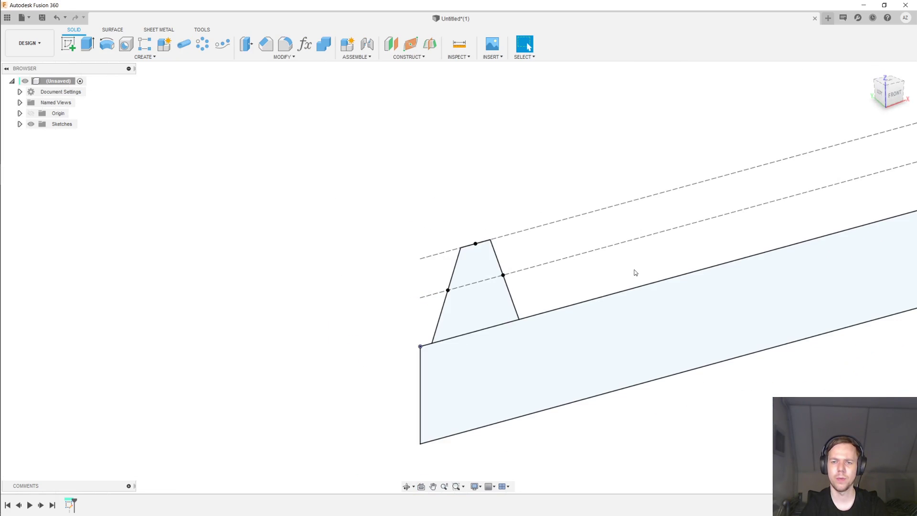
key("e")
left_click(600, 314)
scroll(603, 291, "down", 3)
scroll(457, 305, "down", 2)
middle_click_drag(457, 306, 515, 307)
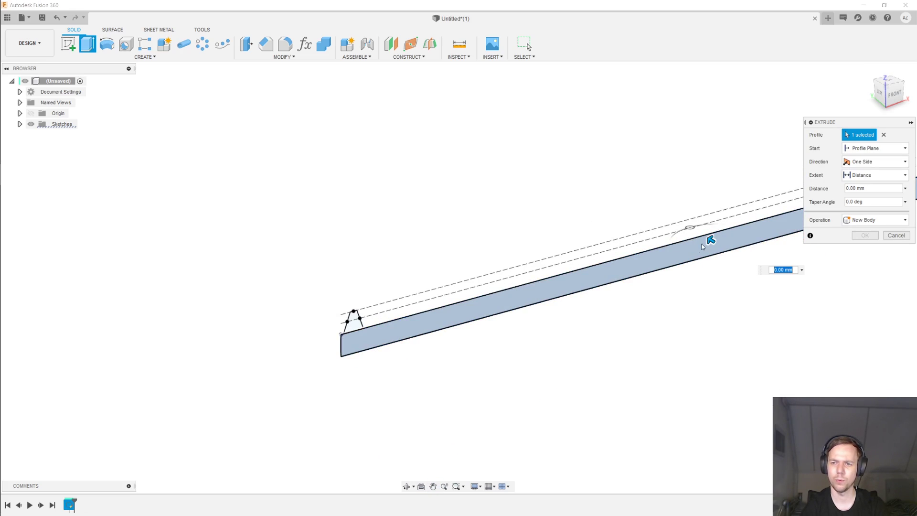
left_click_drag(706, 241, 676, 226)
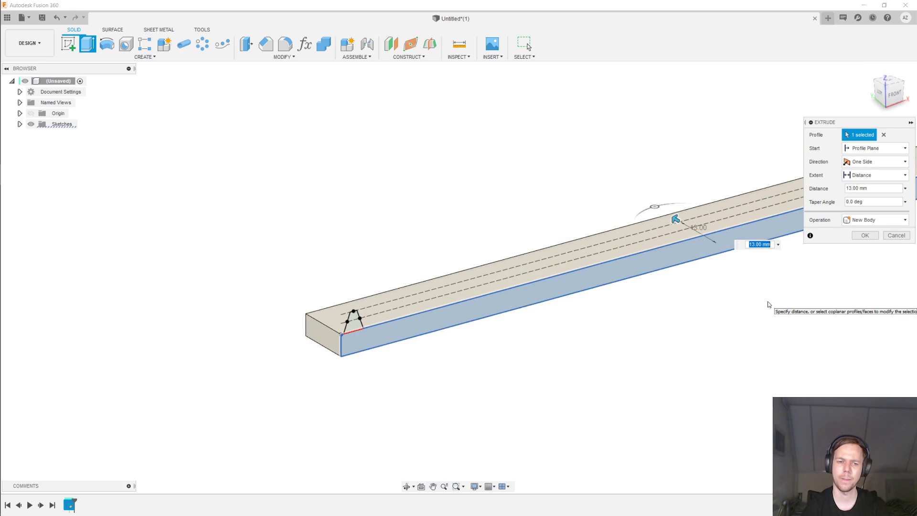
type("20")
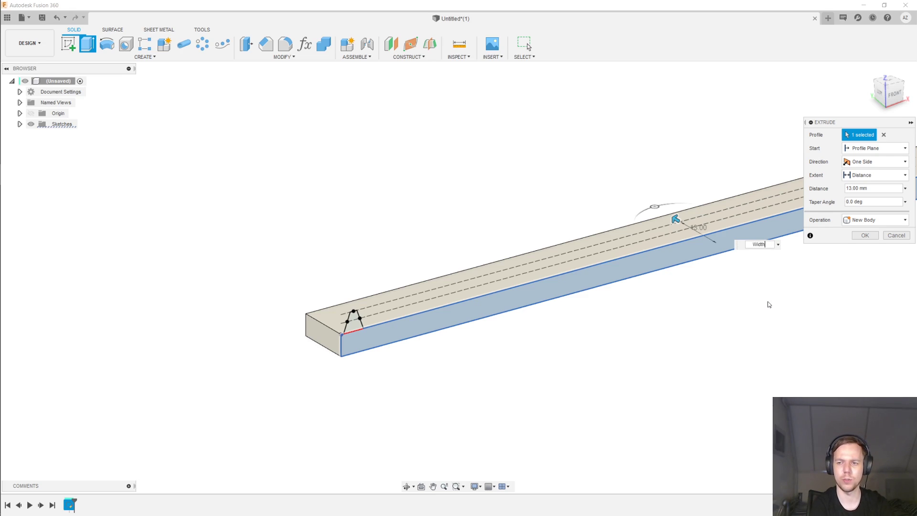
key("Return")
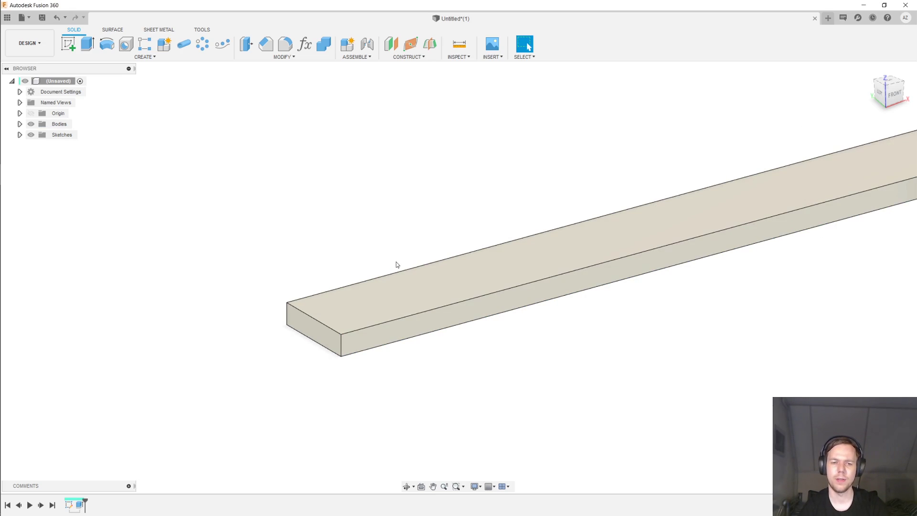
Show Sketch1 and extrude the tooth profile by Width, joined onto the bar.
left_click(19, 134)
left_click(39, 145)
mouse_move(277, 246)
middle_mouse_down("shift")
mouse_move(290, 245)
mouse_move(272, 214)
middle_mouse_up("shift")
left_click(87, 47)
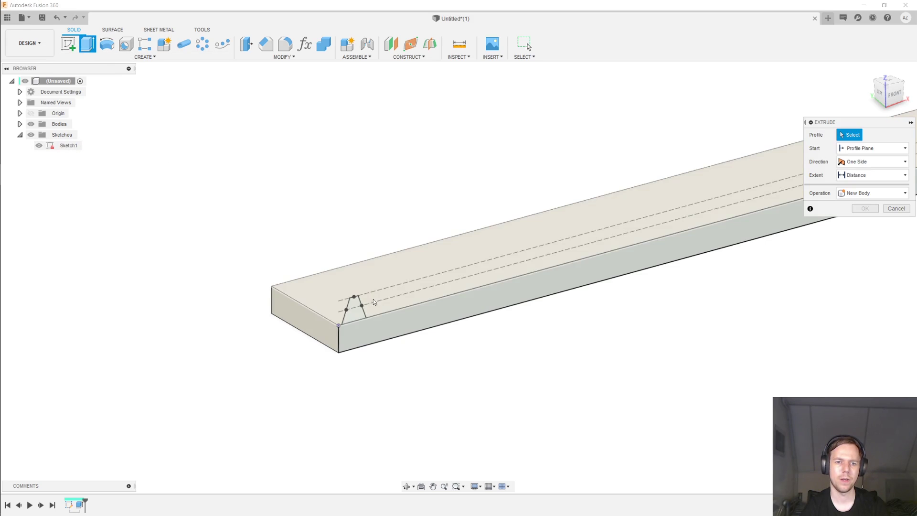
left_click(356, 311)
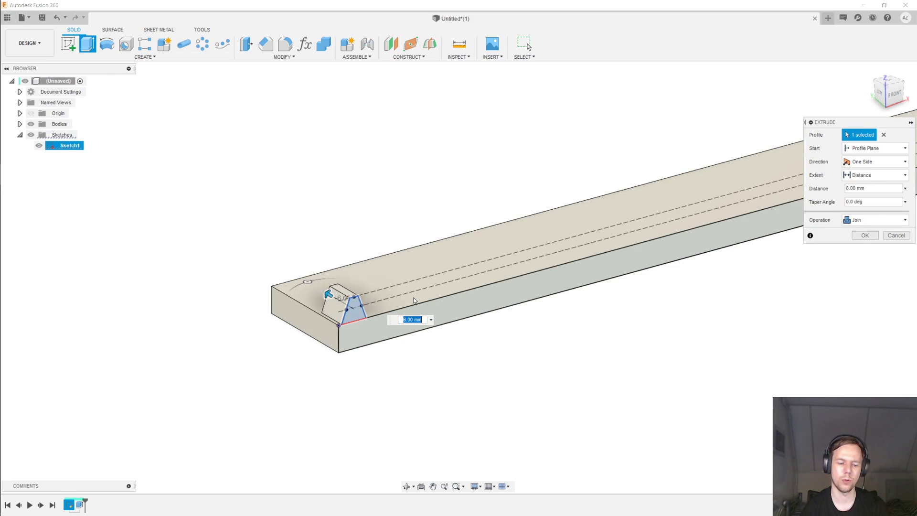
type("Width")
key("Return")
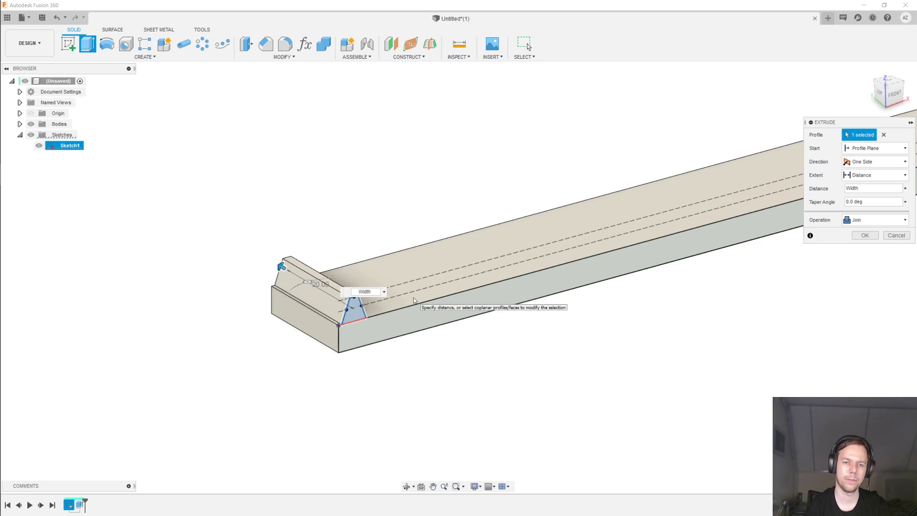
key("Return")
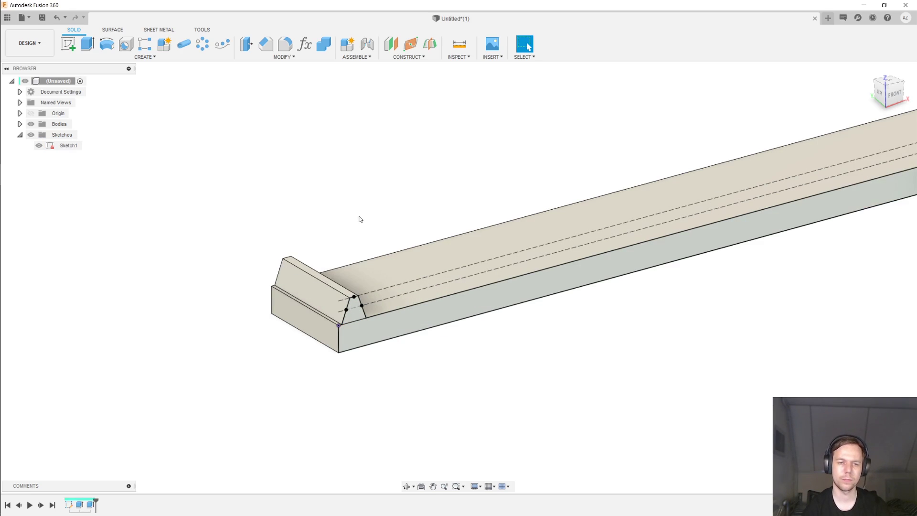
Hide Sketch1 and reposition the view of the rack.
middle_click_drag(360, 219, 374, 205)
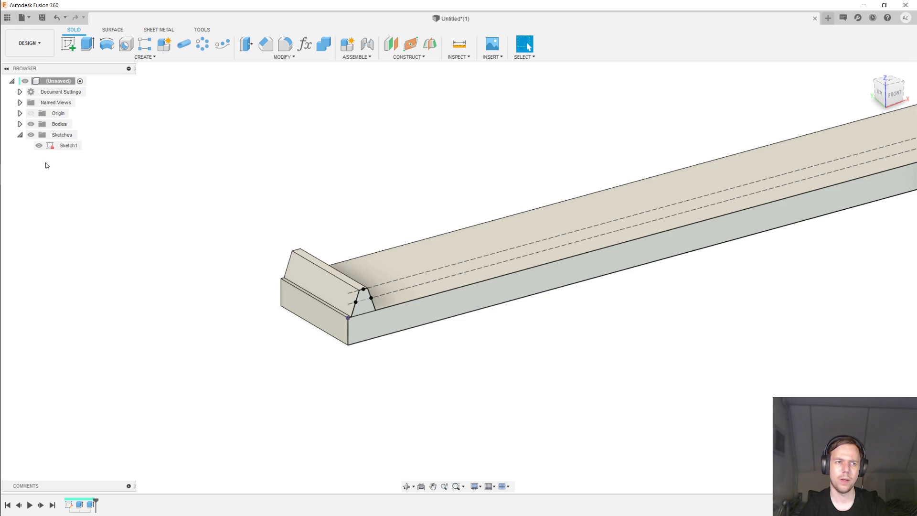
left_click(39, 148)
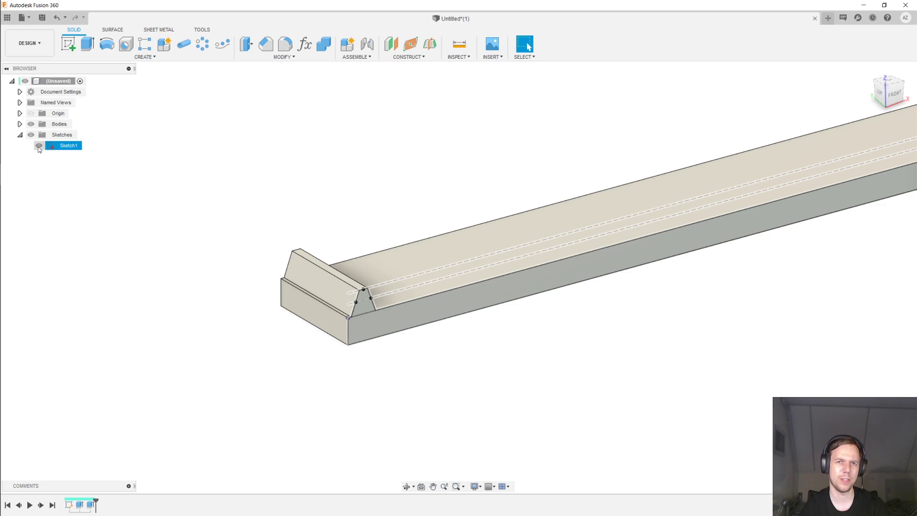
left_click(38, 146)
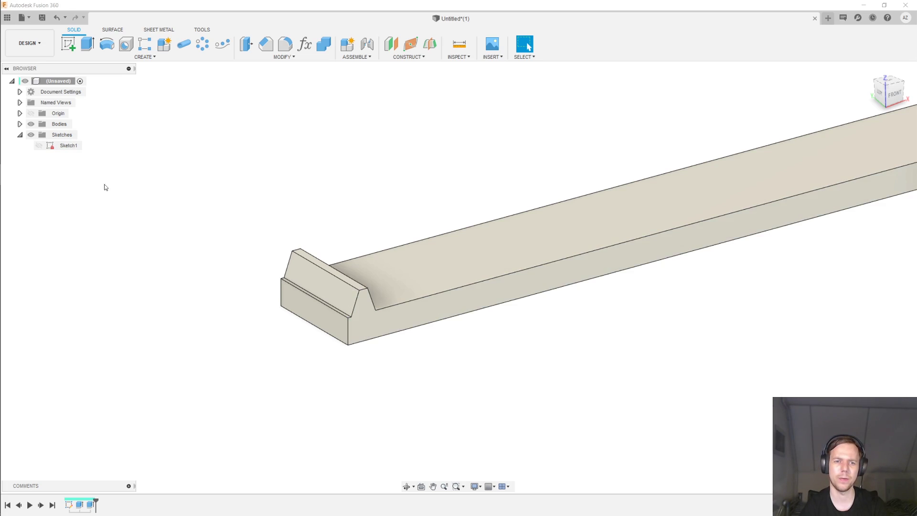
scroll(196, 207, "up", 1)
scroll(248, 200, "up", 1)
middle_click_drag(325, 199, 284, 189)
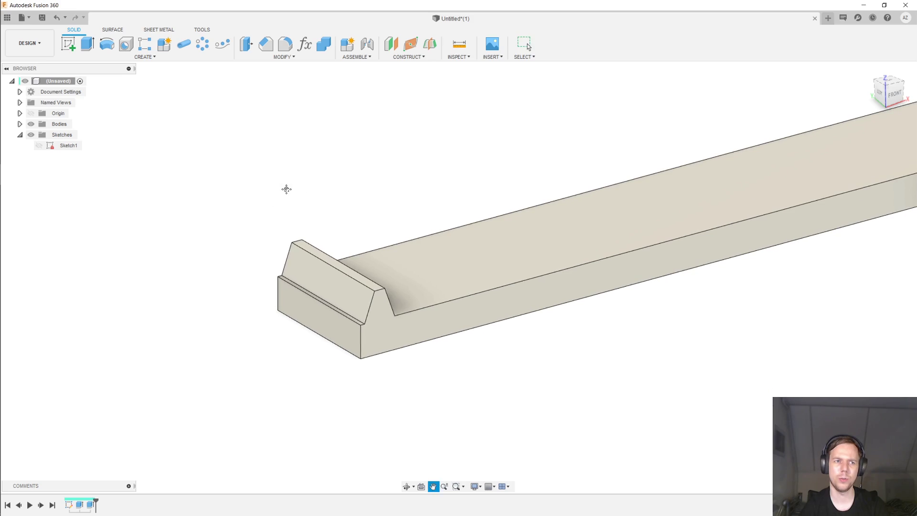
Fillet both tooth-root edges with radius 0.38*module.
left_click(285, 44)
left_click(356, 314)
middle_click_drag(355, 314, 369, 294, "shift")
left_click(377, 291)
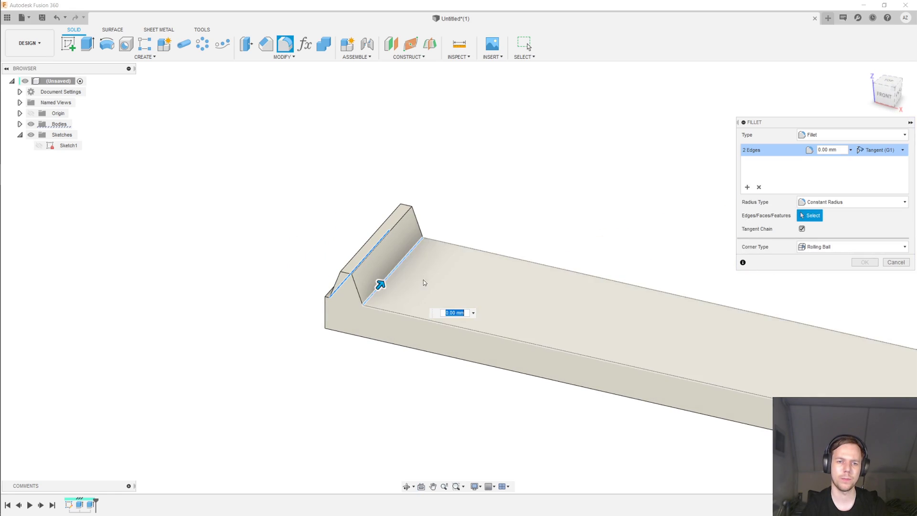
type("0.38*")
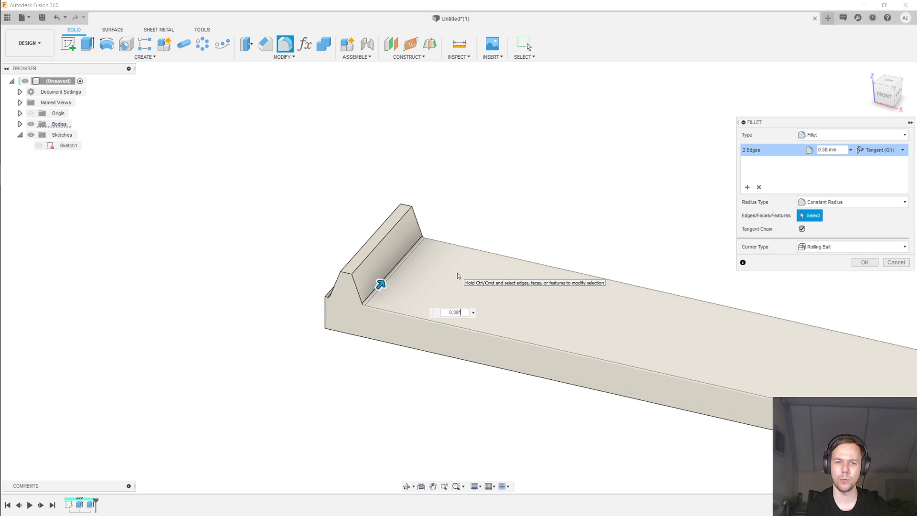
type("module")
key("Return")
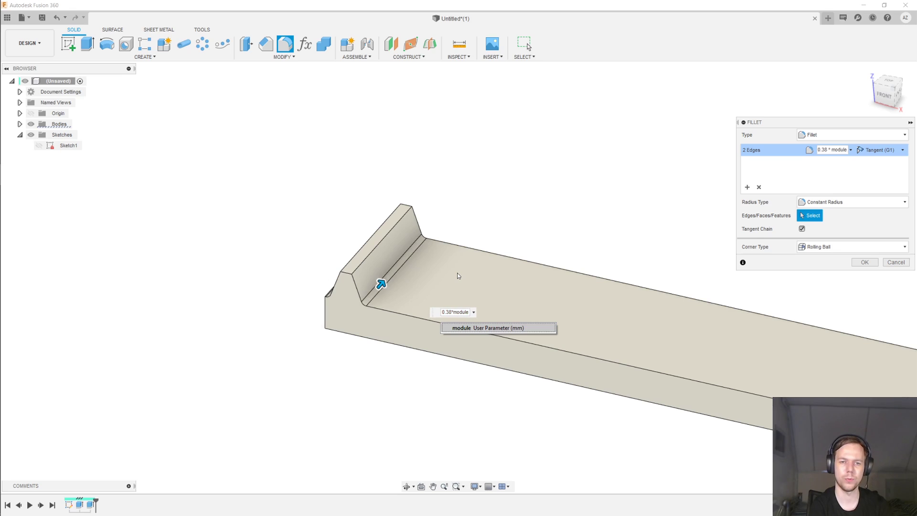
key("Return")
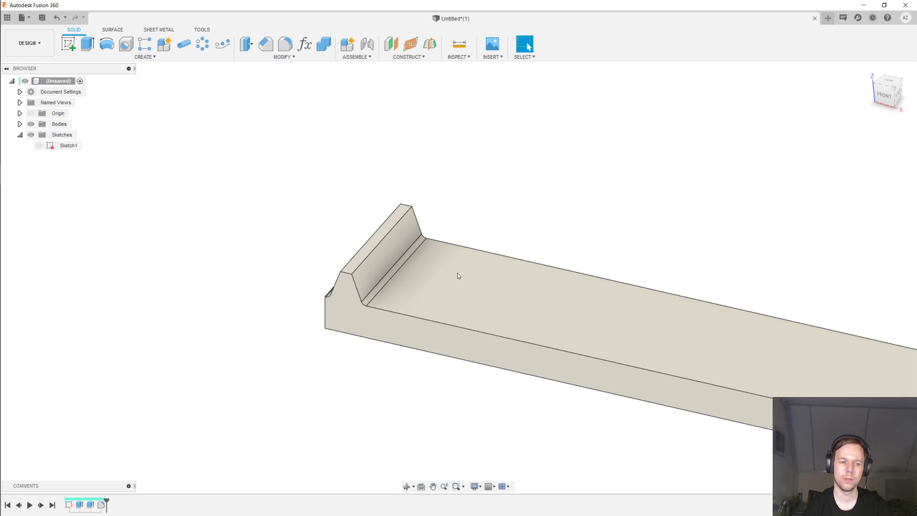
middle_click_drag(457, 273, 430, 239, "shift")
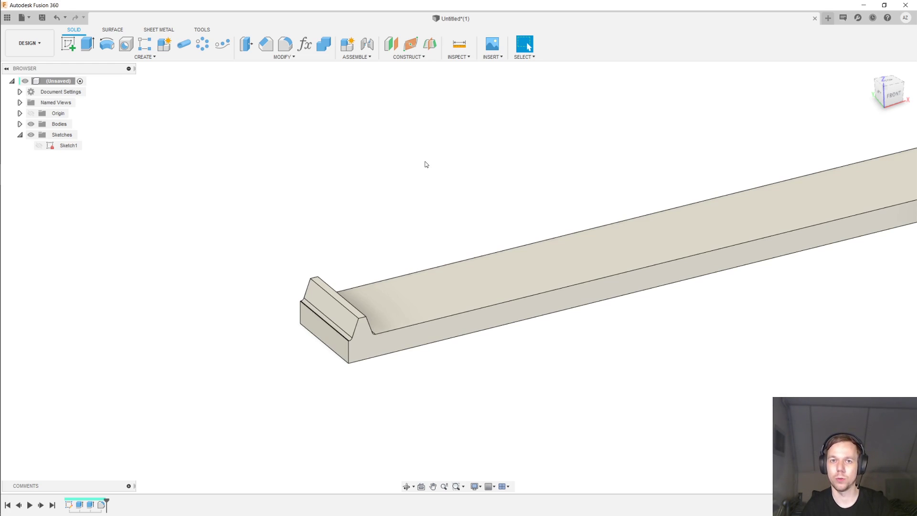
Start a rectangular feature pattern of the tooth extrusion and fillet along the rack's long edge.
left_click(158, 59)
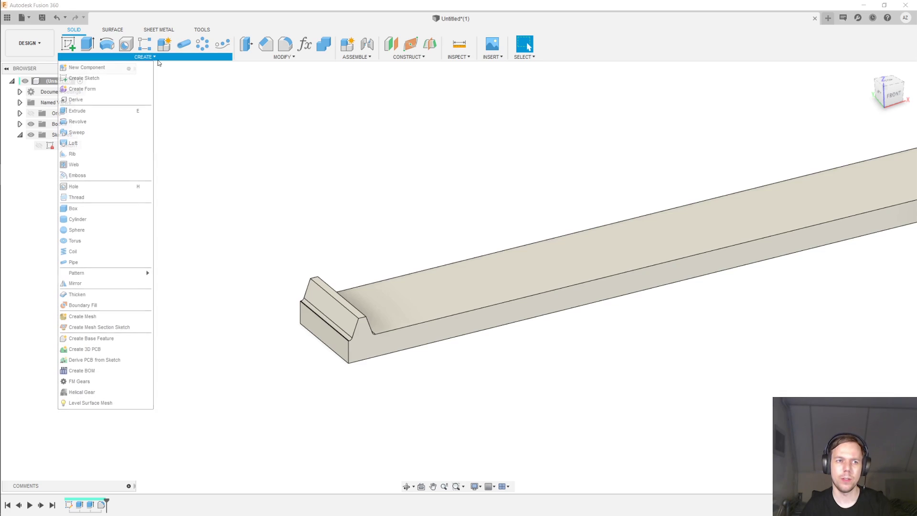
mouse_move(128, 272)
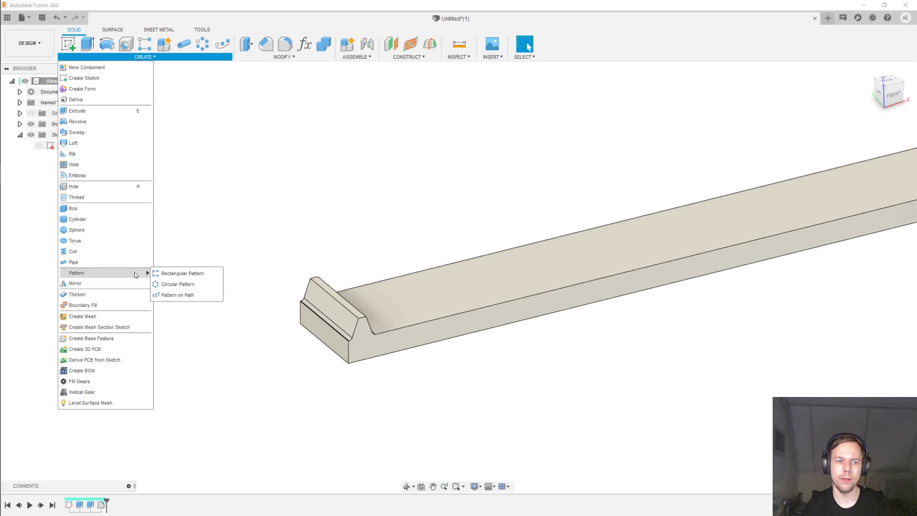
left_click(176, 276)
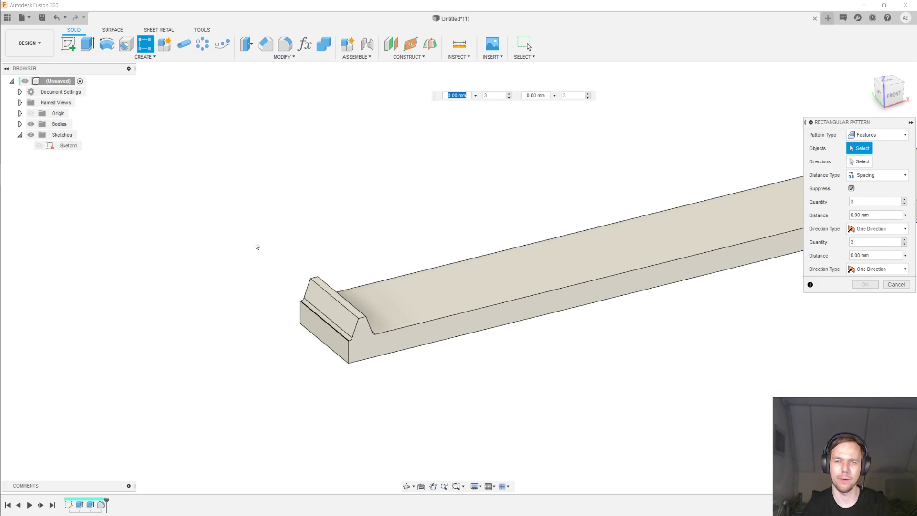
left_click(876, 135)
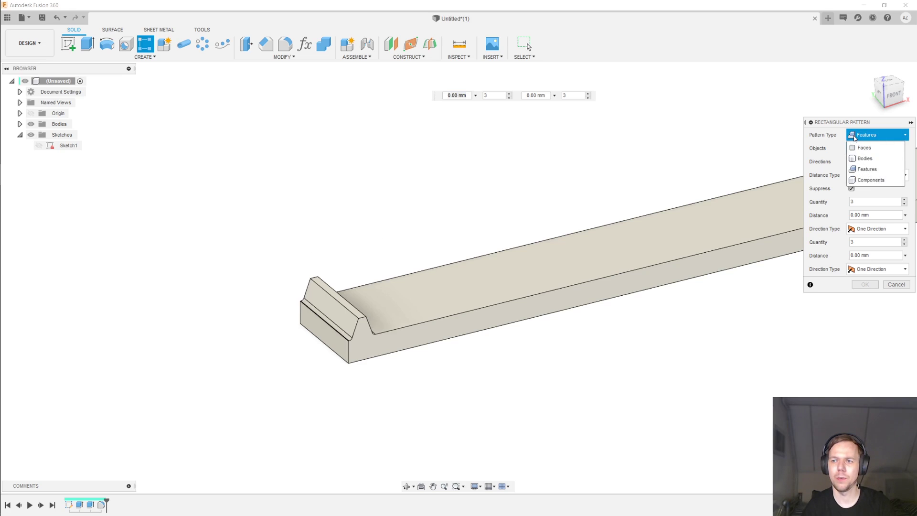
left_click(872, 171)
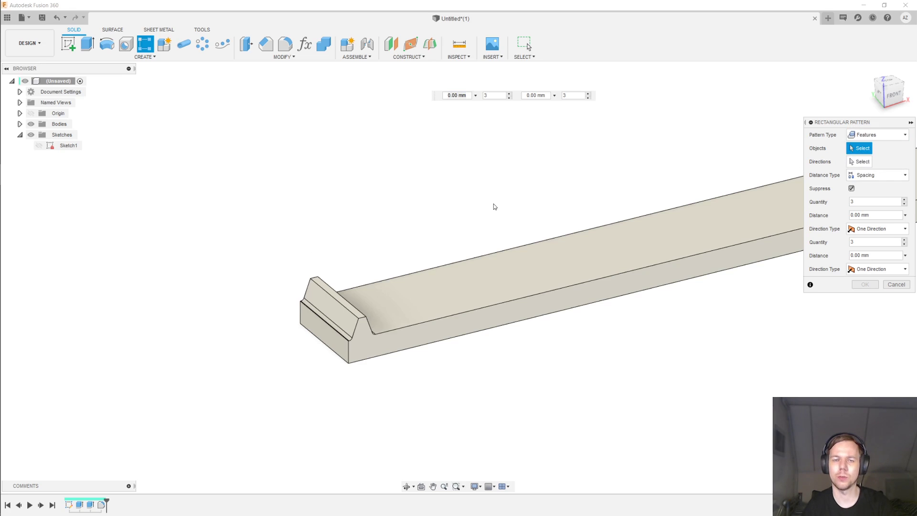
left_click(101, 505)
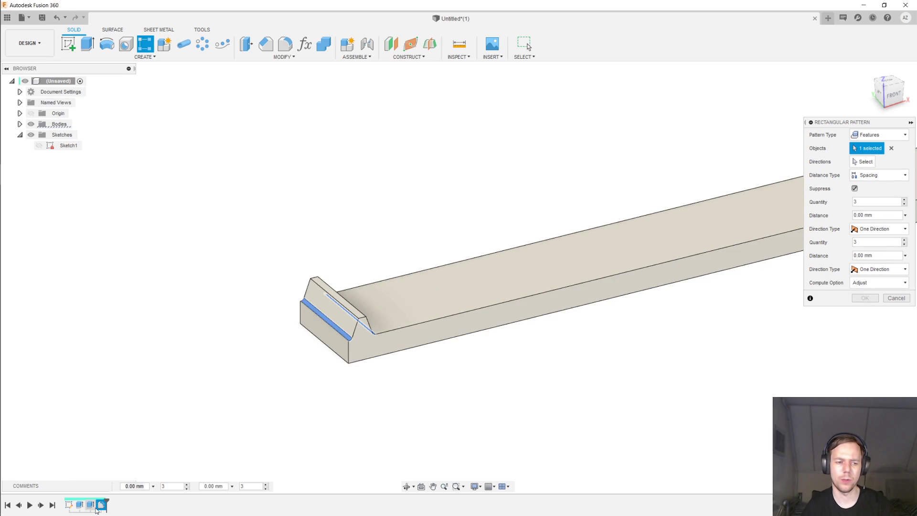
left_click(90, 505)
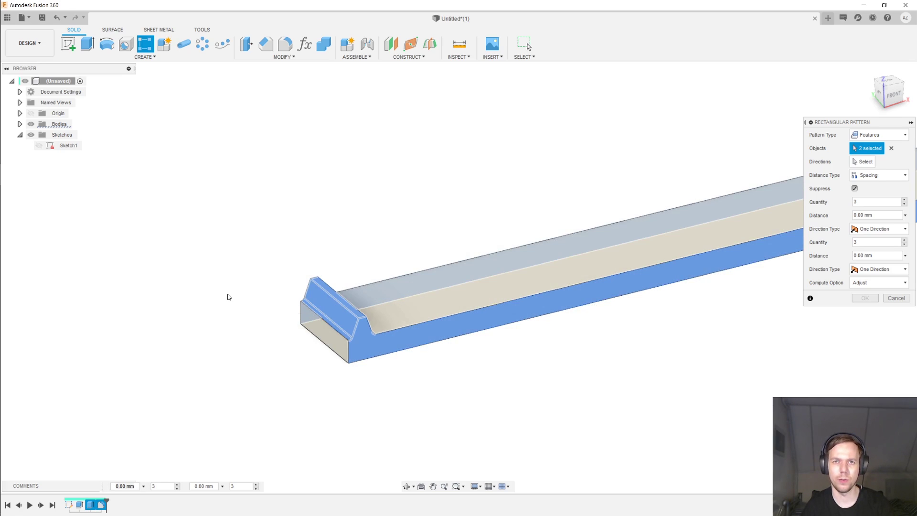
middle_click_drag(228, 297, 211, 294)
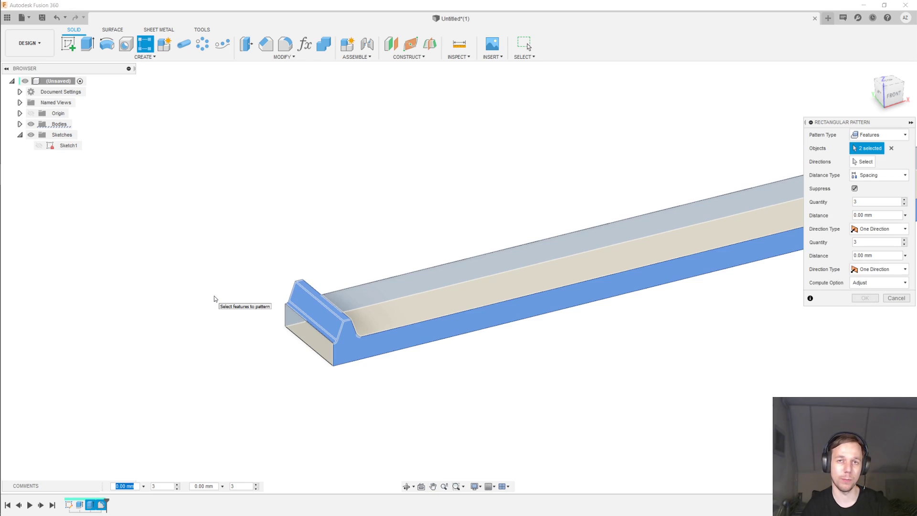
left_click(865, 162)
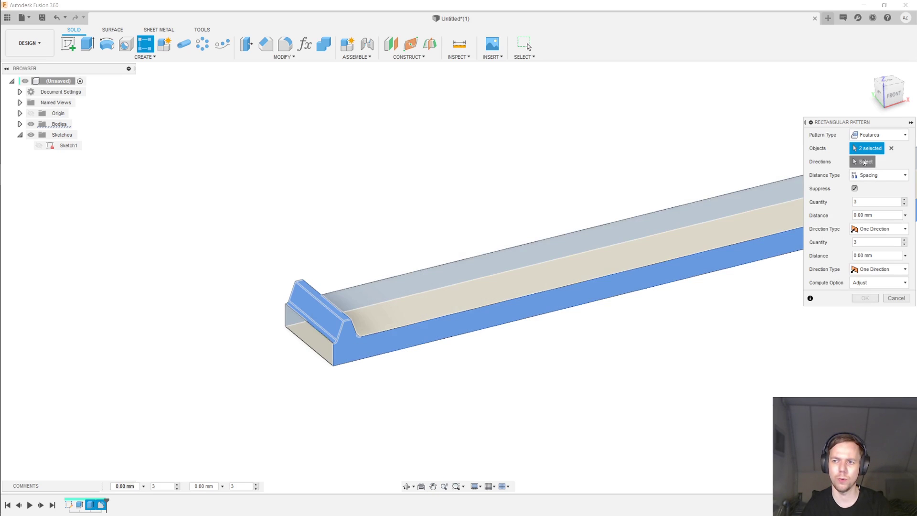
left_click(370, 334)
middle_click_drag(647, 225, 581, 271)
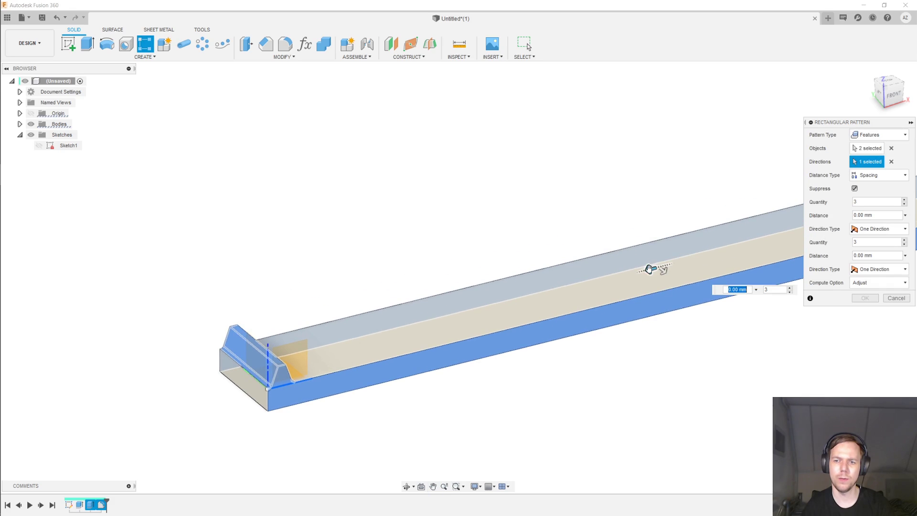
left_click_drag(651, 266, 734, 253)
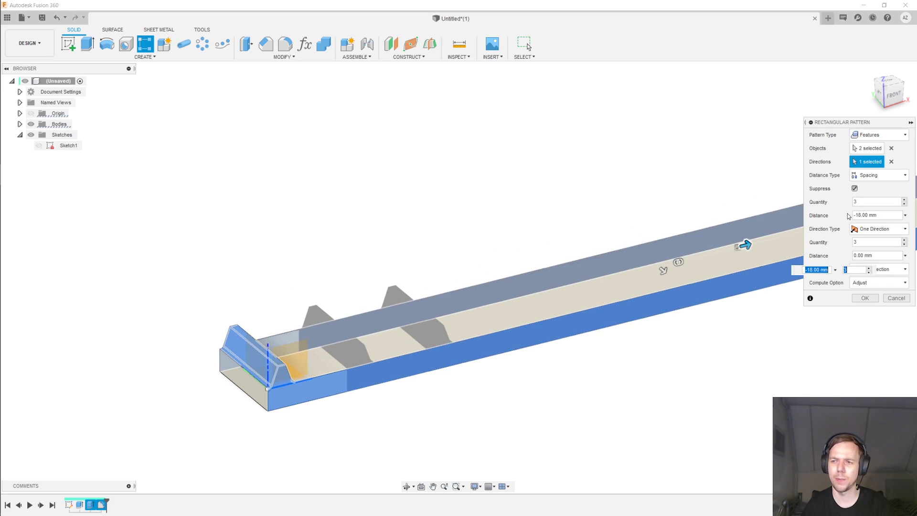
Set the pattern to NumberOfTeeth copies spaced -PI*module apart and confirm.
left_click(883, 177)
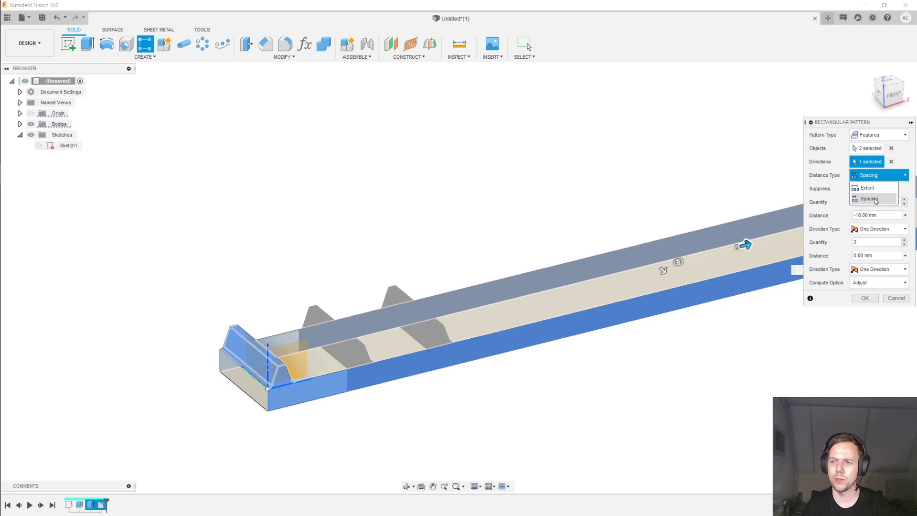
left_click(875, 199)
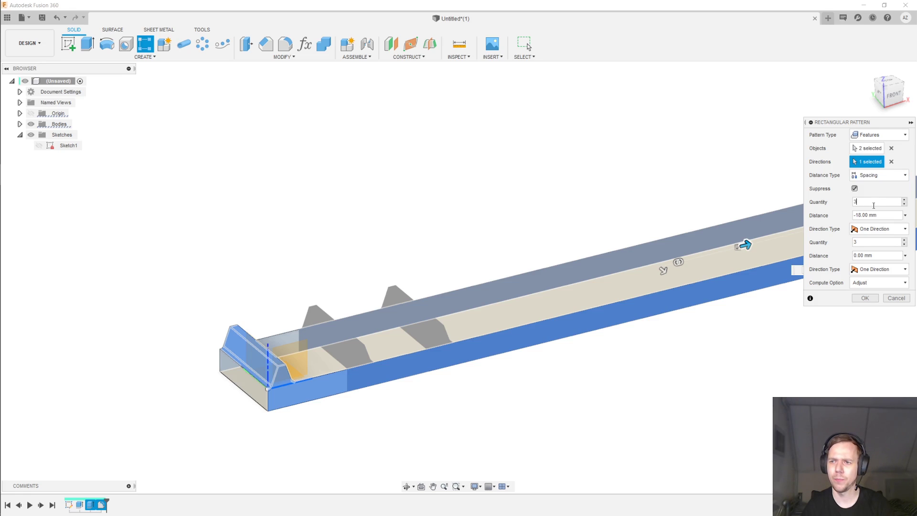
type("num")
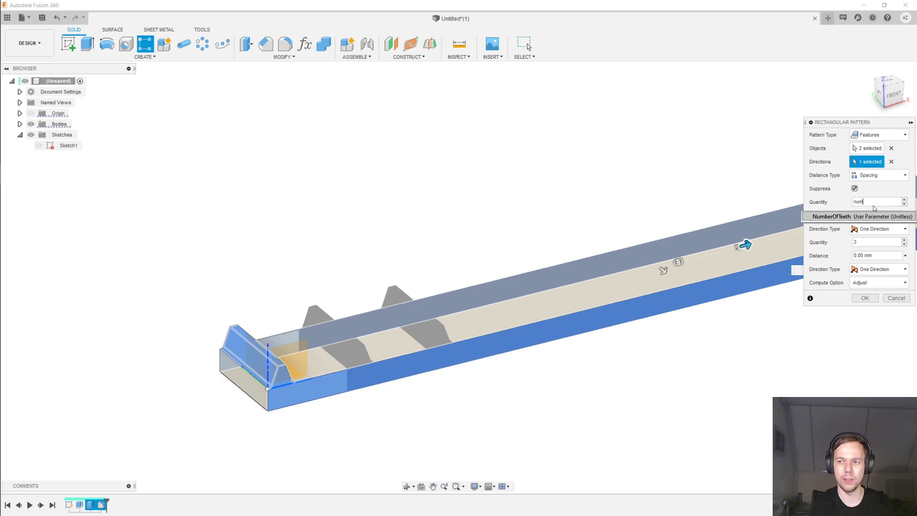
type("b")
key("Return")
key("Tab")
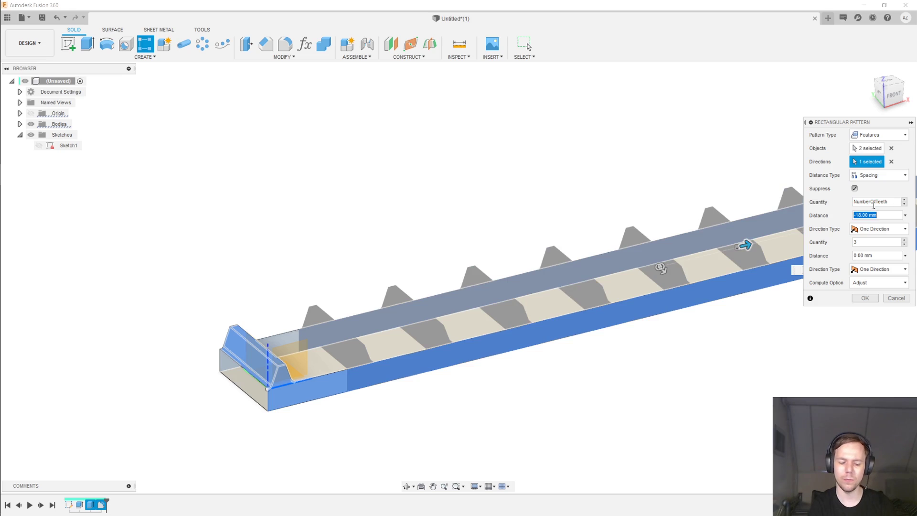
type("-")
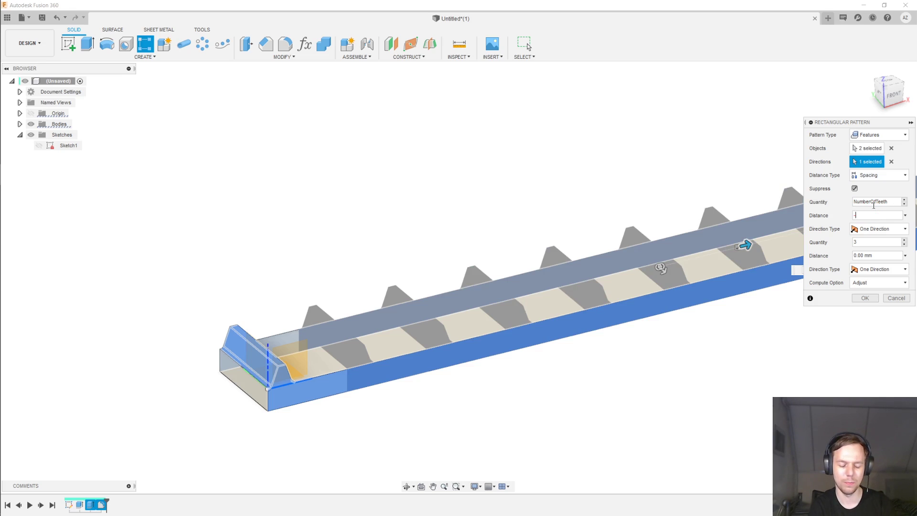
type("PI*mod")
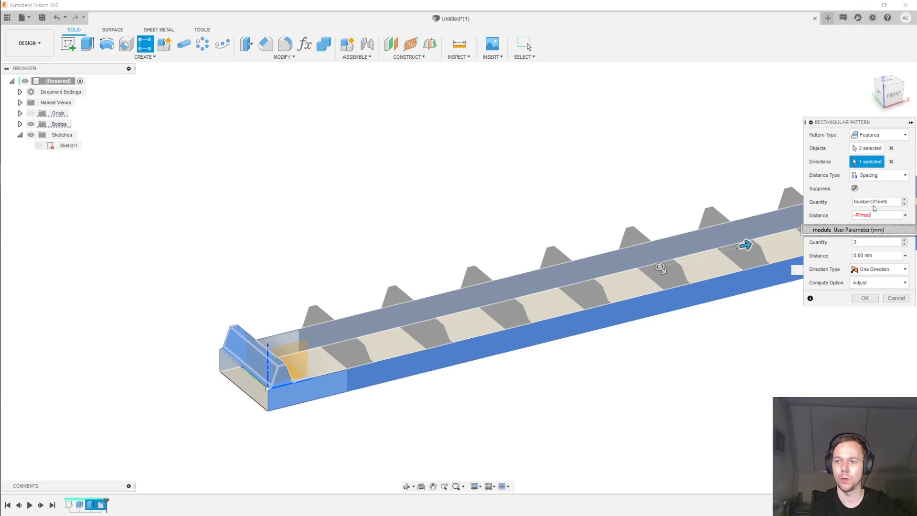
key("Return")
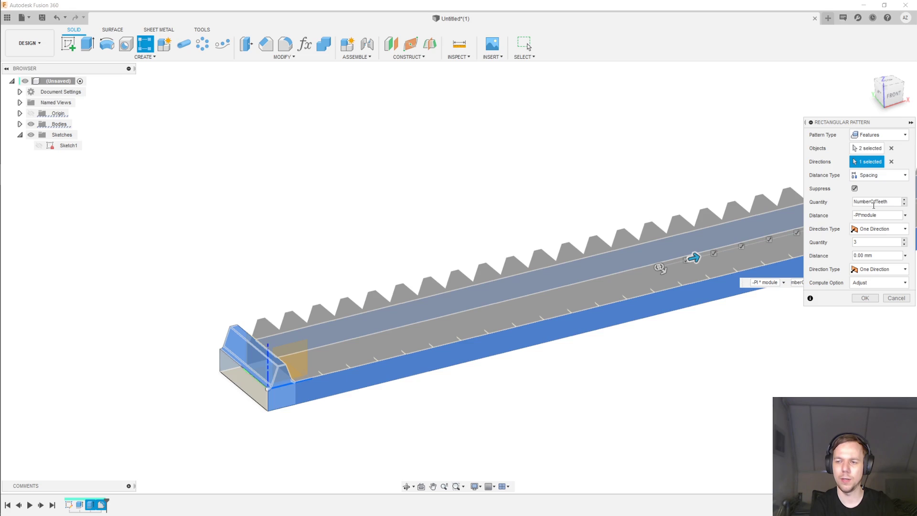
key("Return")
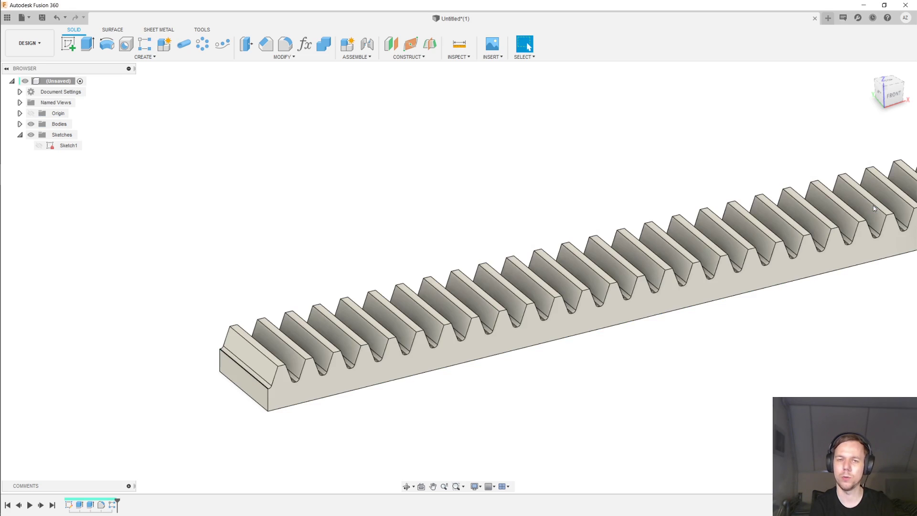
scroll(684, 144, "down", 2)
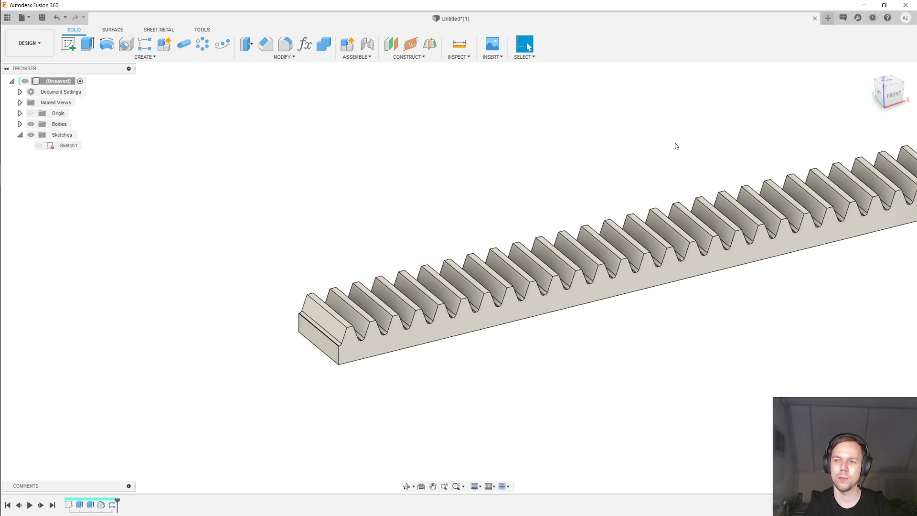
mouse_move(675, 143)
middle_mouse_down()
mouse_move(609, 174)
mouse_move(510, 184)
mouse_move(516, 166)
mouse_move(303, 107)
middle_mouse_up()
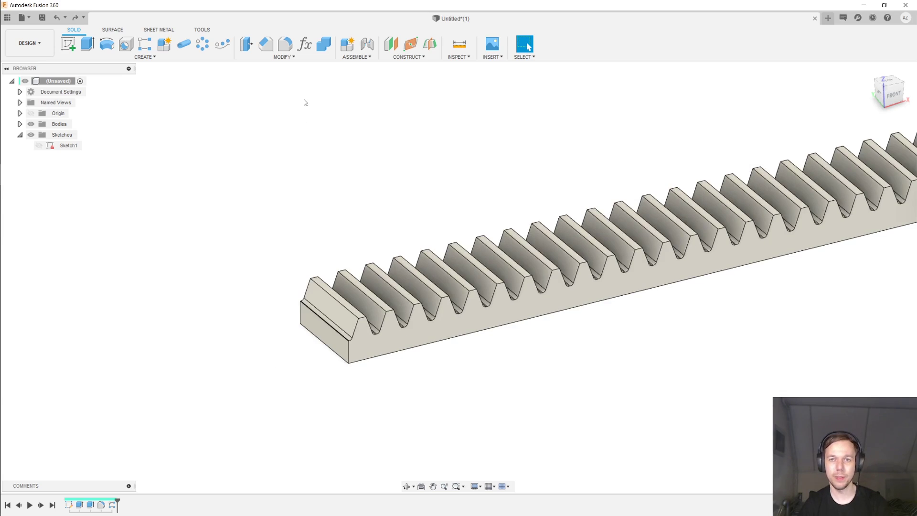
left_click(279, 58)
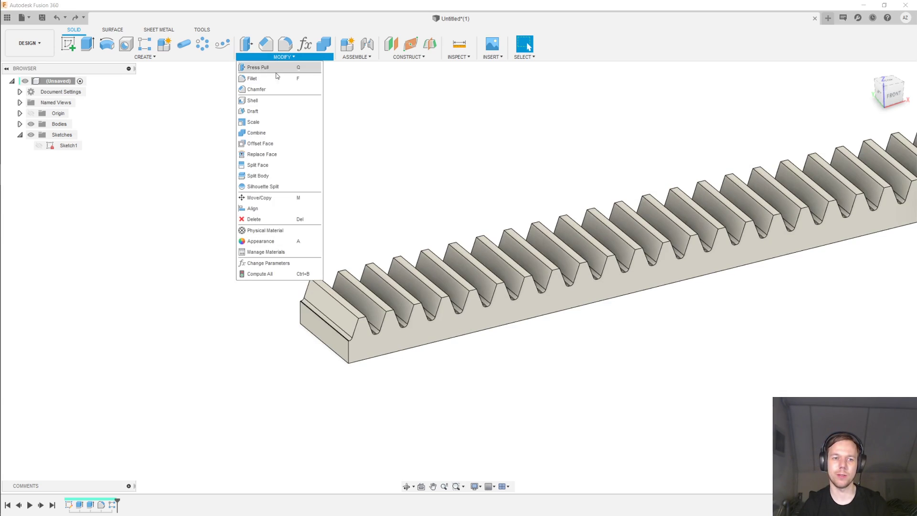
Change module to 3 mm, PressureAngle to 14.5 deg and NumberOfTeeth to 50 in the parameters table.
left_click(291, 262)
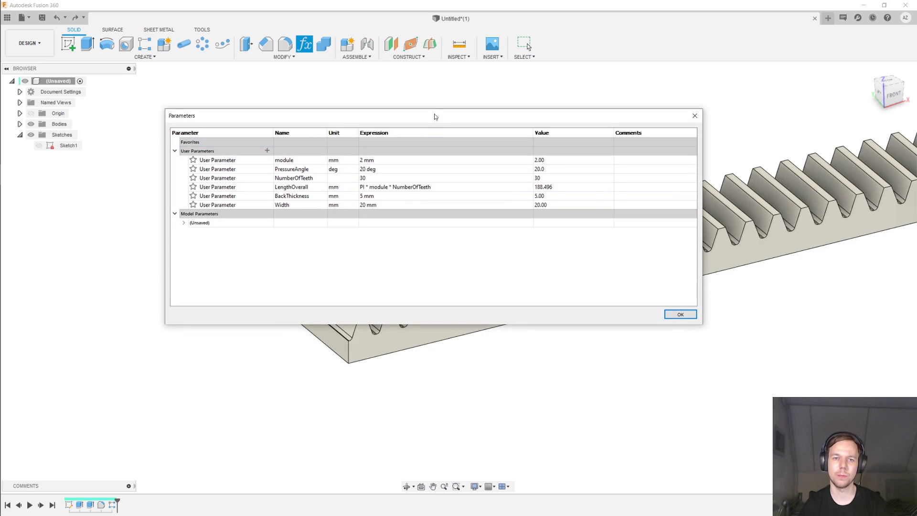
left_click_drag(434, 114, 316, 91)
double_click(266, 135)
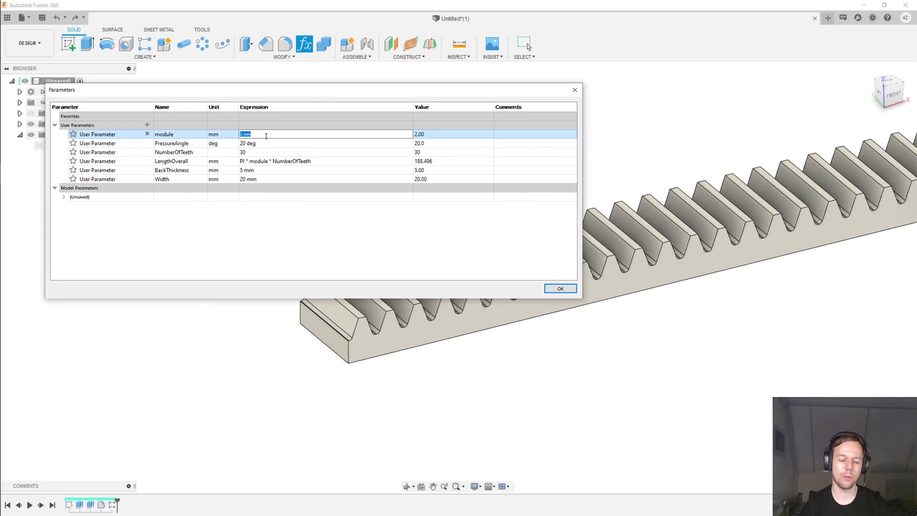
type("3")
key("Return")
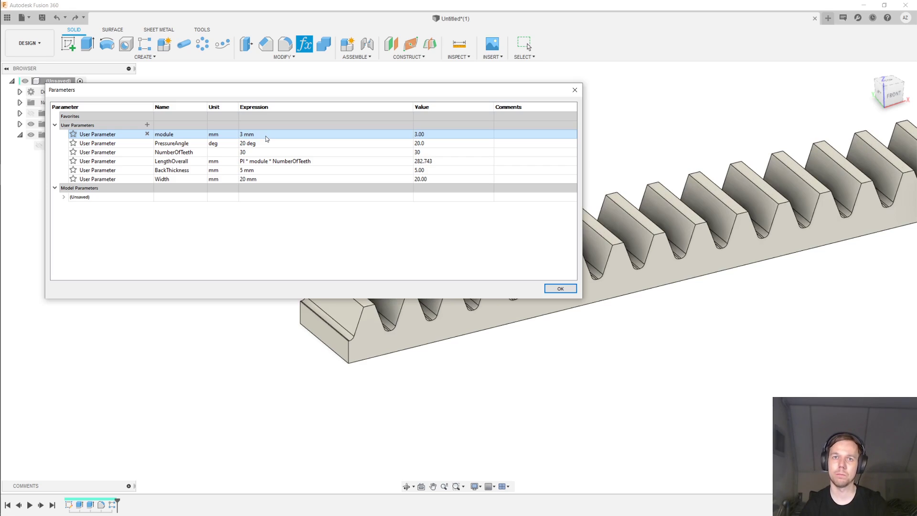
double_click(262, 143)
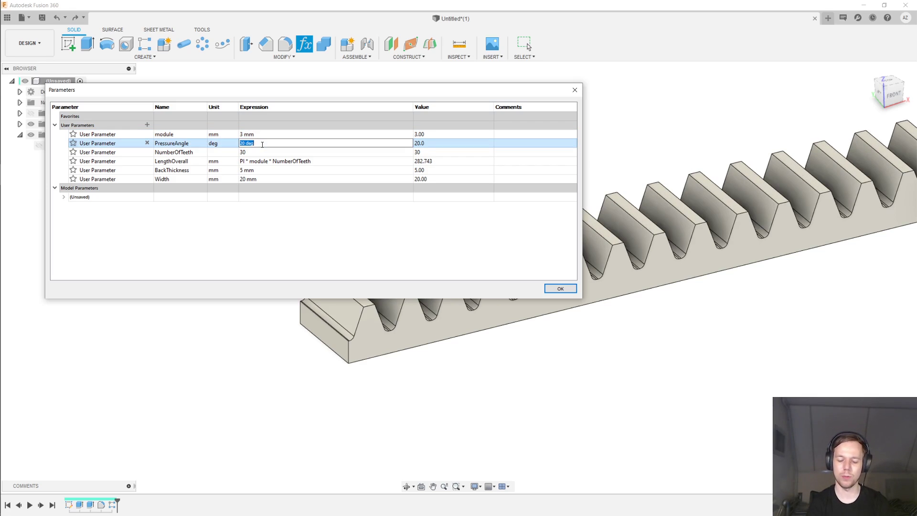
type("14.5")
key("Return")
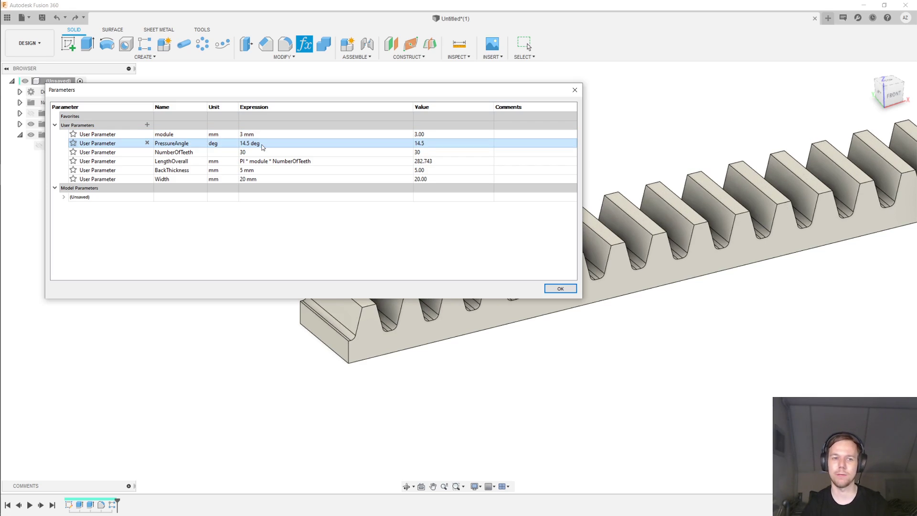
left_click(258, 152)
left_click(258, 152)
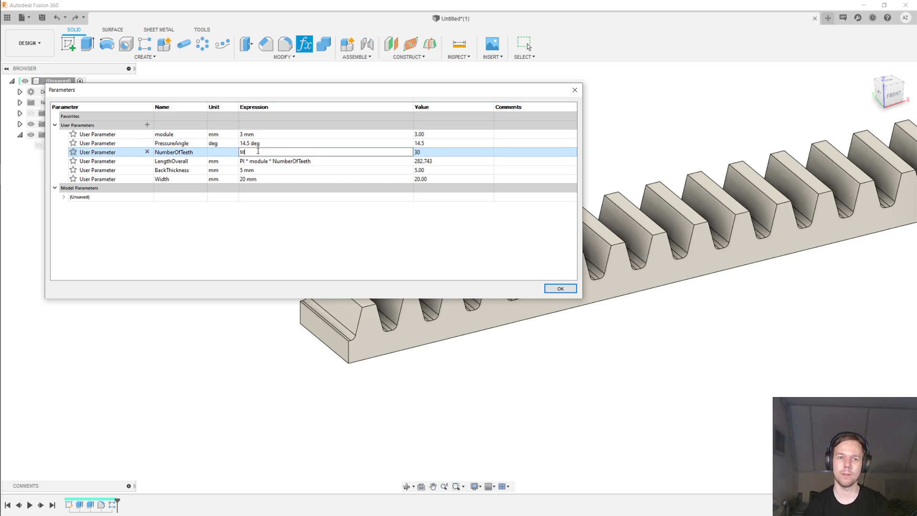
type("50")
key("Return")
scroll(619, 366, "down", 5)
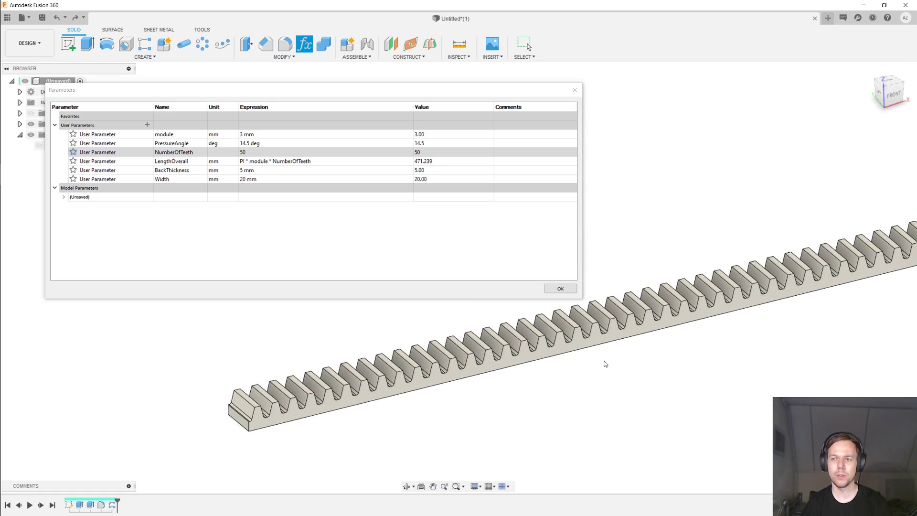
middle_click_drag(571, 354, 498, 346)
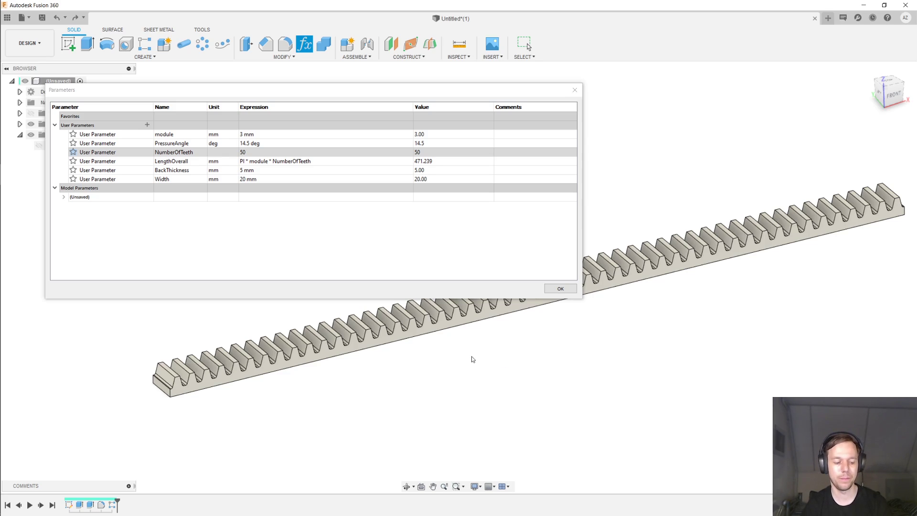
key("Escape")
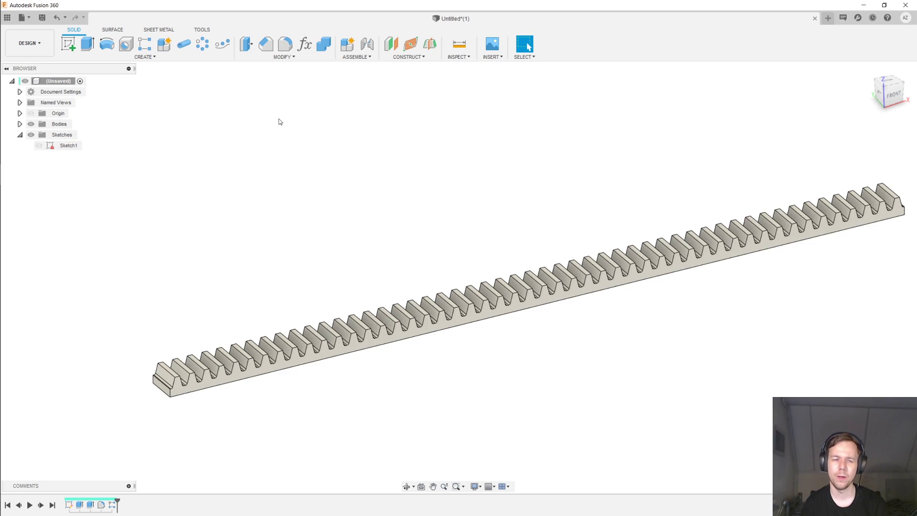
Add a user parameter named Backlash with expression 0.1 mm and close the table.
left_click(290, 58)
key("Escape")
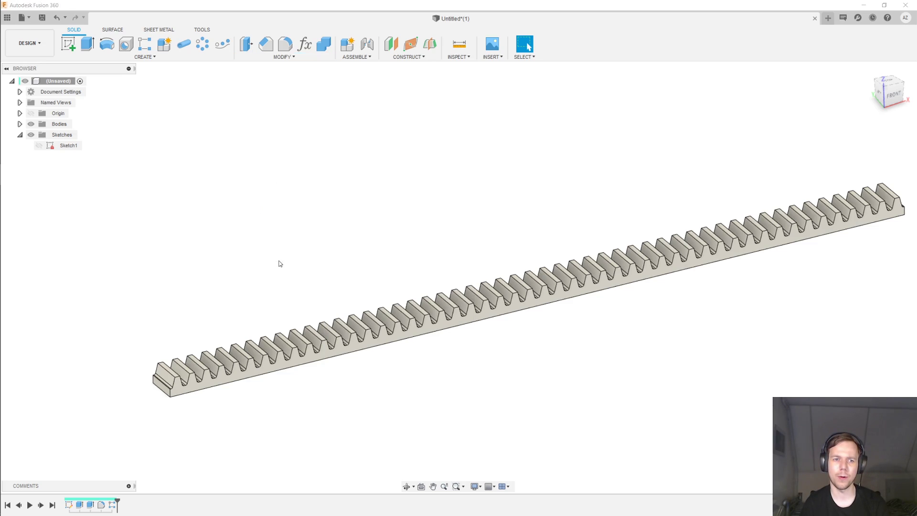
left_click(304, 44)
left_click(148, 124)
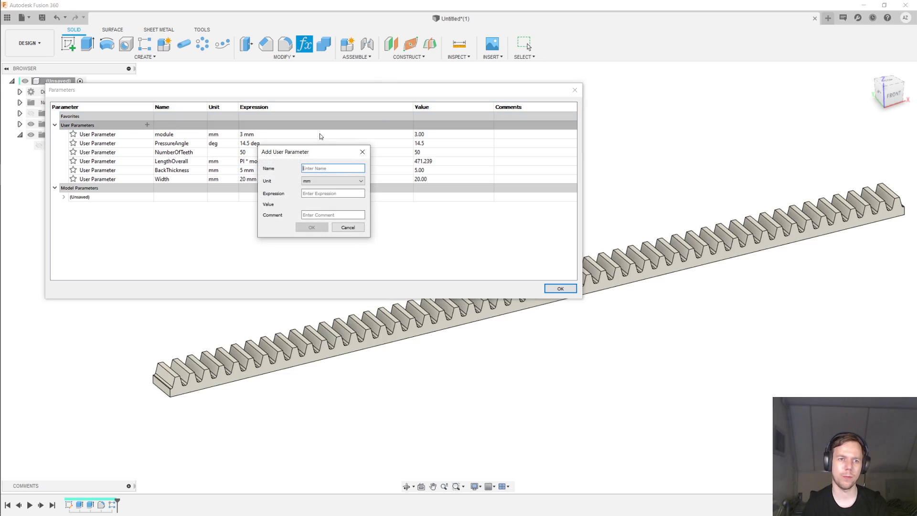
type("Backlas")
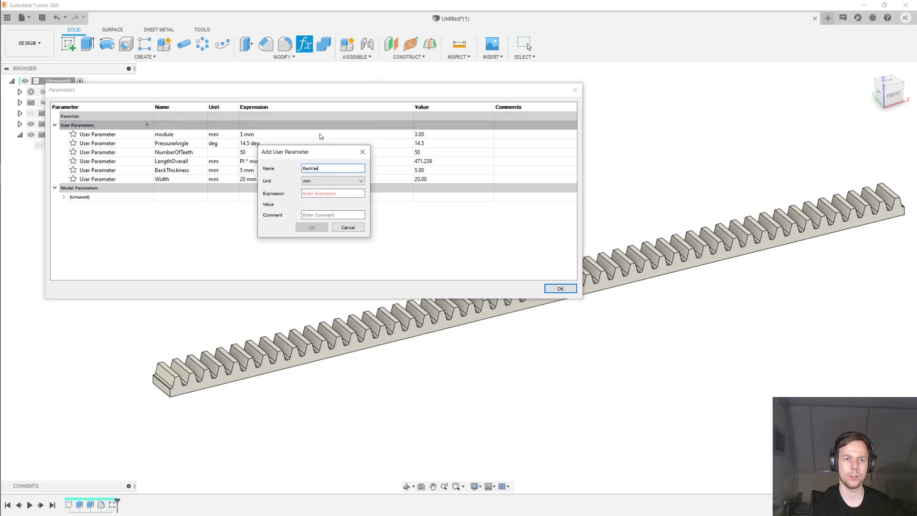
type("h")
key("Tab")
key("Tab")
type("0.")
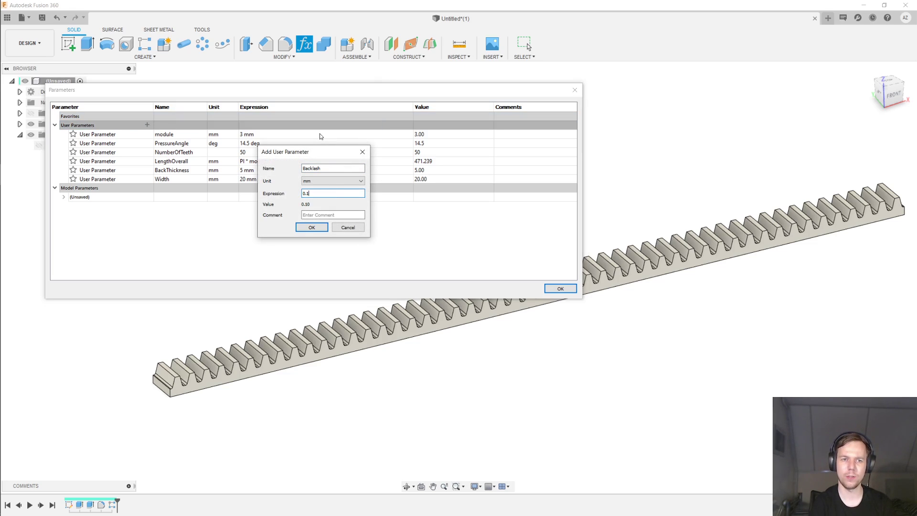
key("Return")
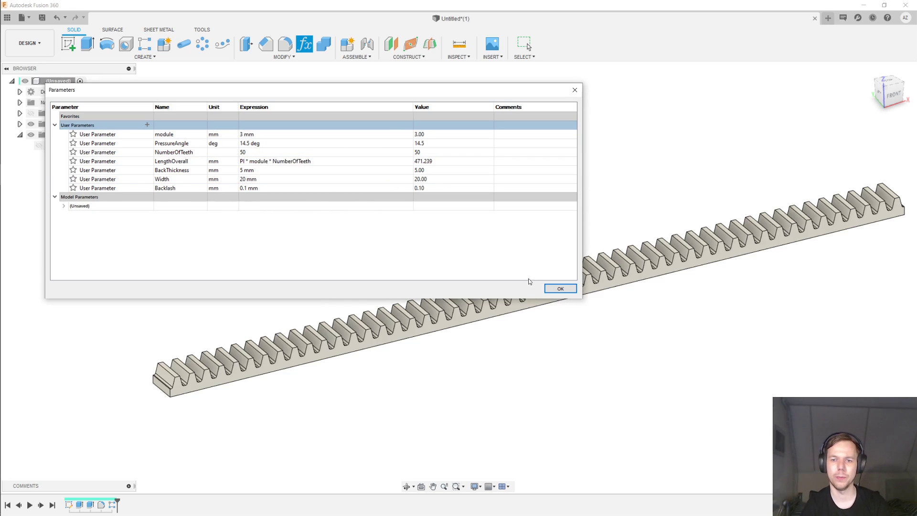
left_click(554, 291)
In Sketch1, change the tooth width dimension to PI*module/2 - Backlash (4.612) and finish the sketch.
right_click(73, 147)
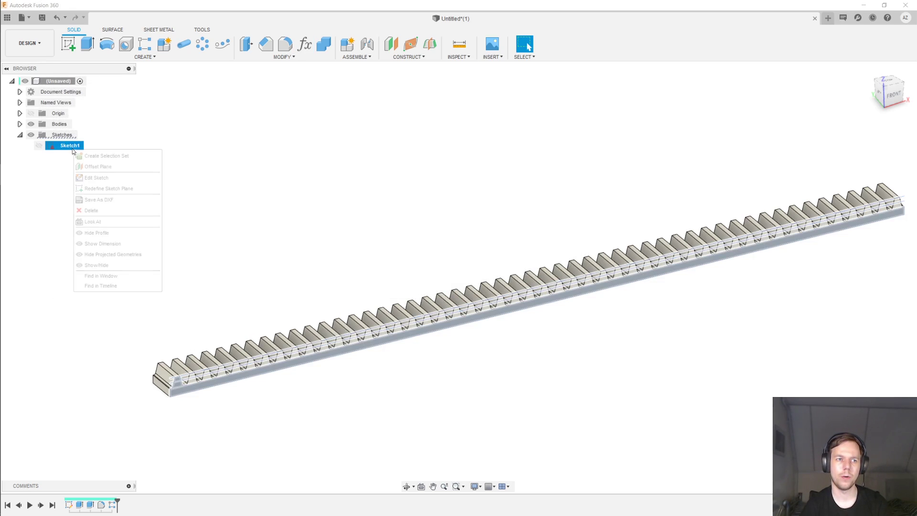
left_click(99, 178)
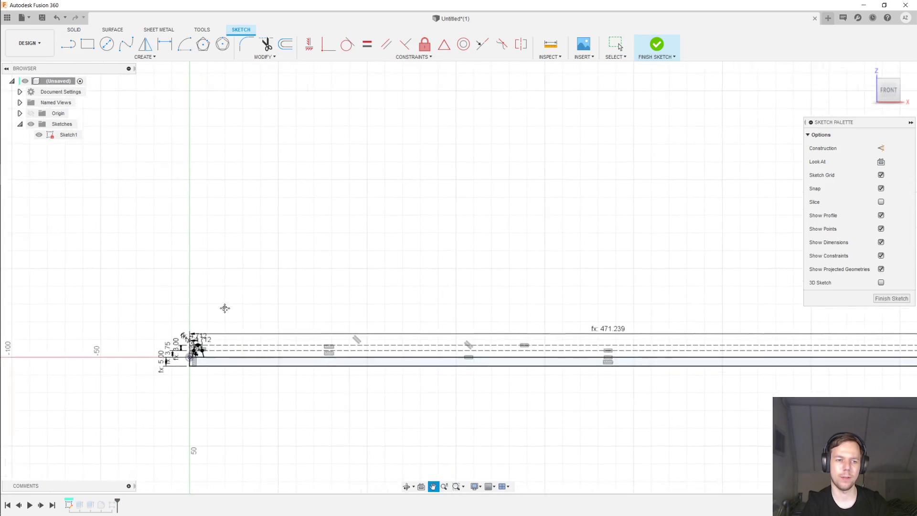
scroll(262, 242, "up", 10)
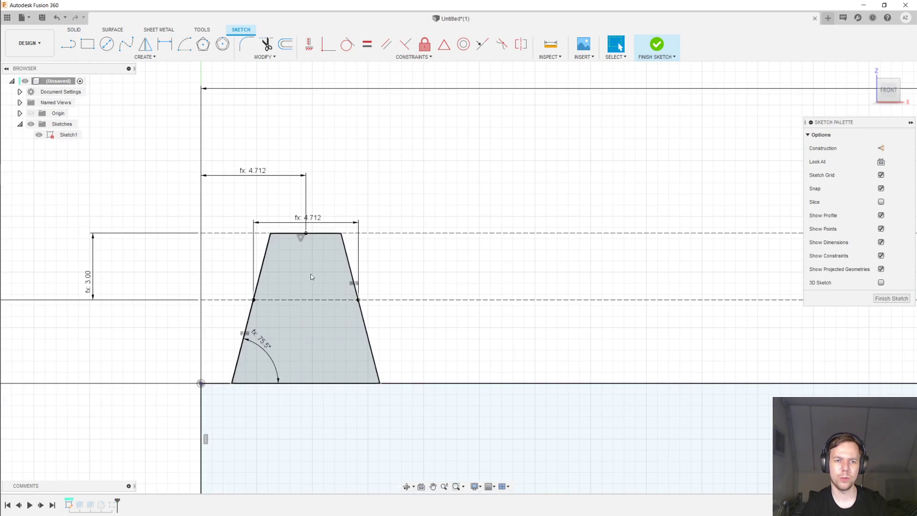
left_click_drag(311, 222, 310, 197)
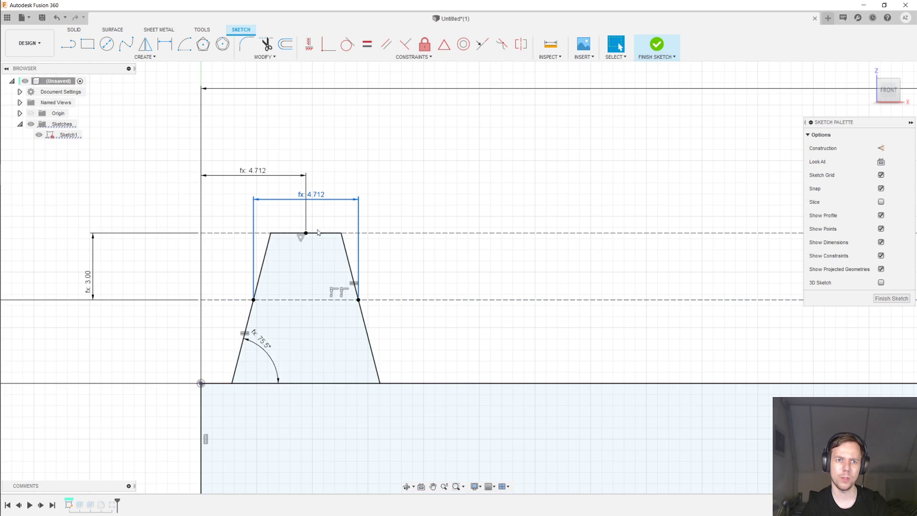
double_click(318, 198)
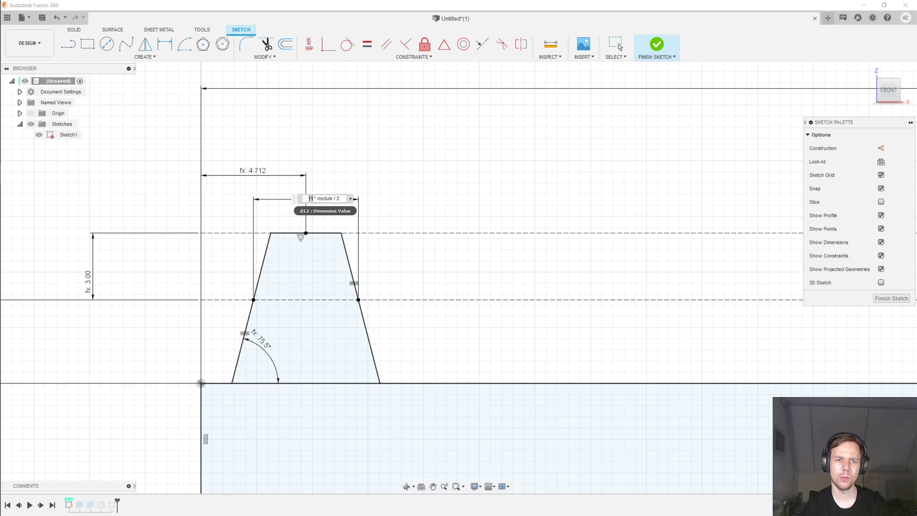
key("Right")
key("Right")
key("Right")
key("Right")
key("Right")
key("Right")
key("Right")
key("Right")
key("Right")
key("Right")
key("Right")
key("Right")
key("Right")
key("Right")
key("Right")
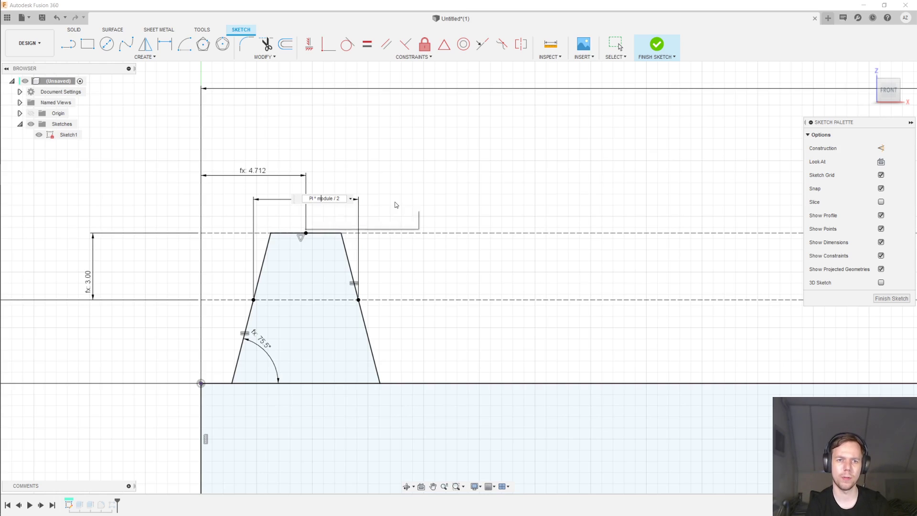
type("-back")
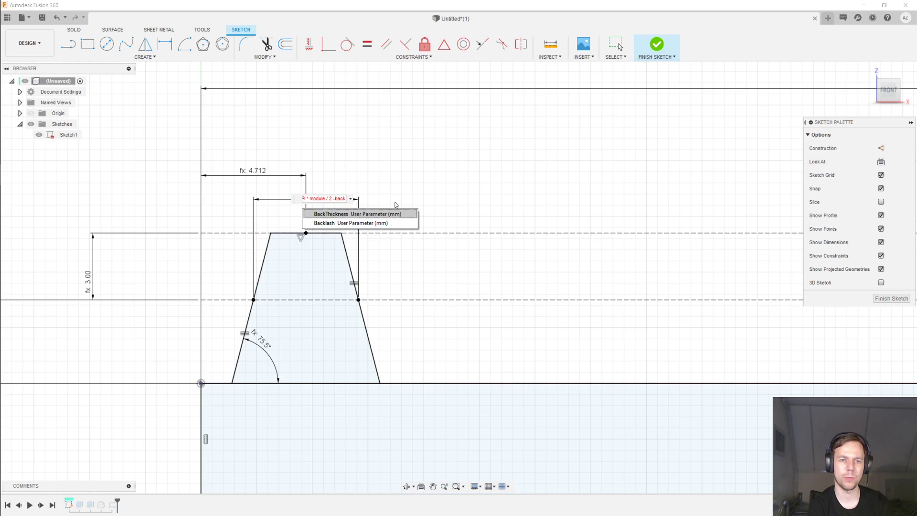
key("Down")
key("Return")
key("Return")
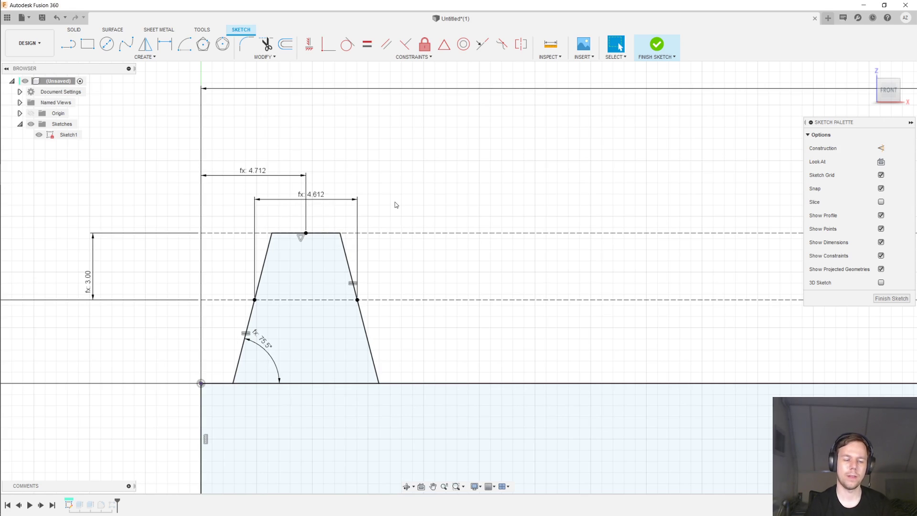
scroll(391, 226, "down", 1)
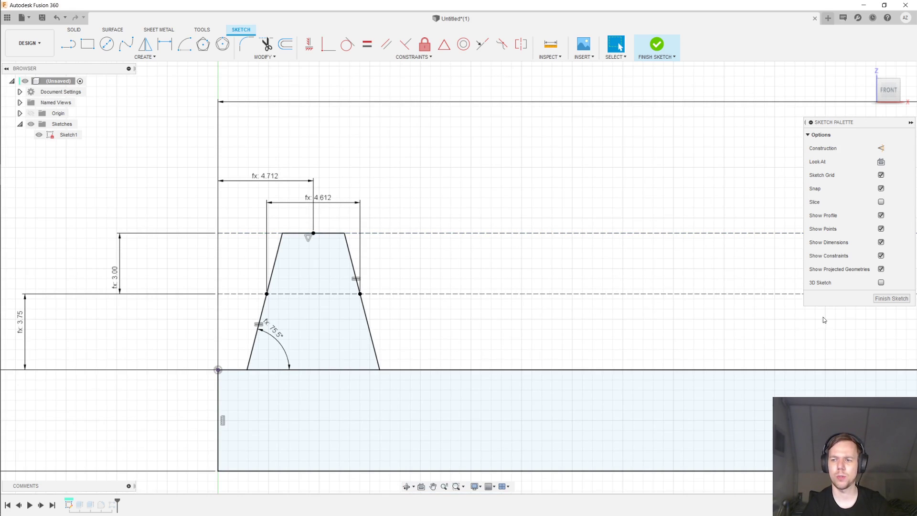
left_click(891, 299)
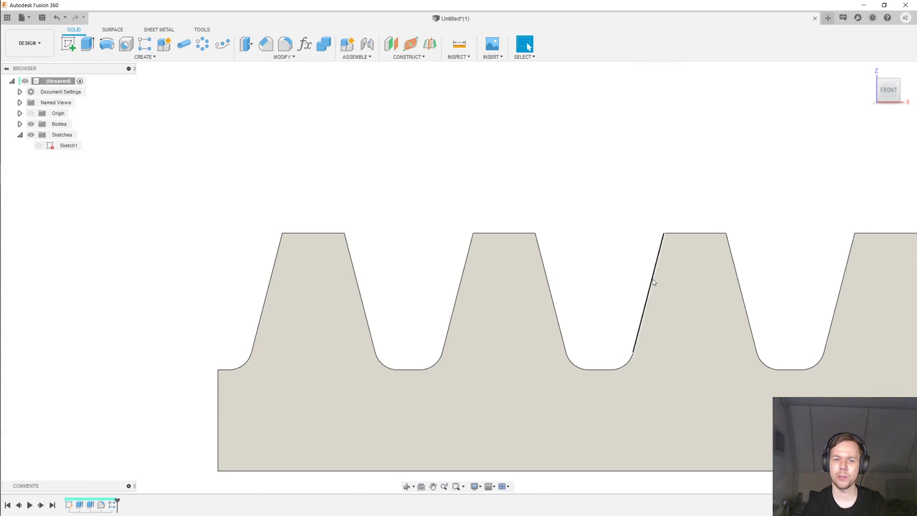
Orbit to an isometric view of the rack and reopen the parameters table to review values.
scroll(591, 272, "down", 10)
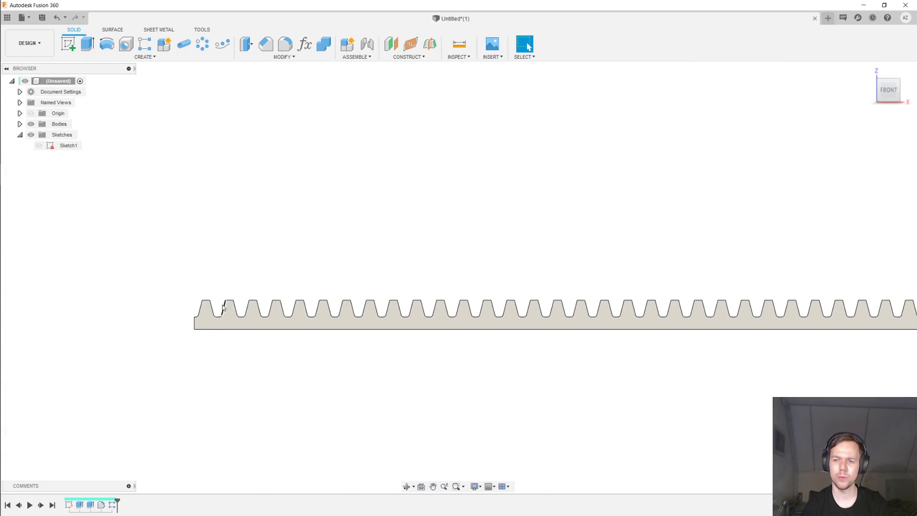
middle_click_drag(280, 292, 370, 277, "shift")
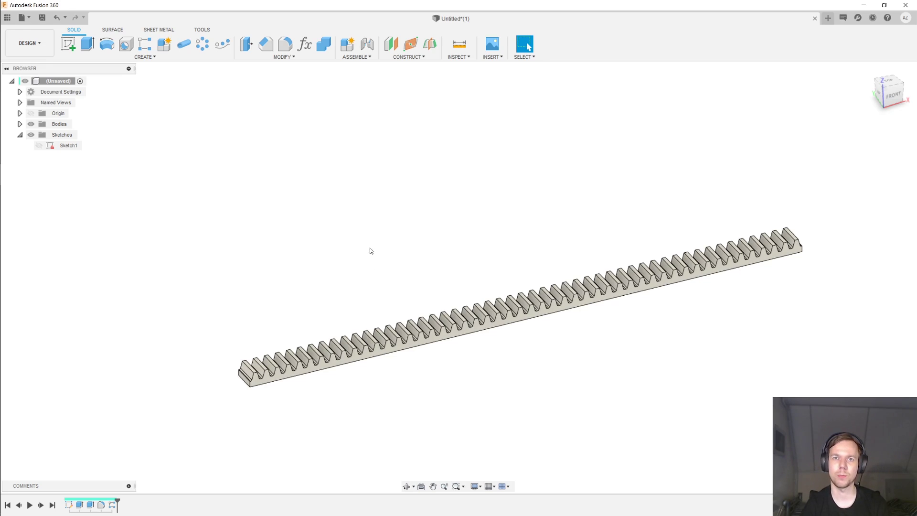
middle_click_drag(370, 248, 652, 243, "shift")
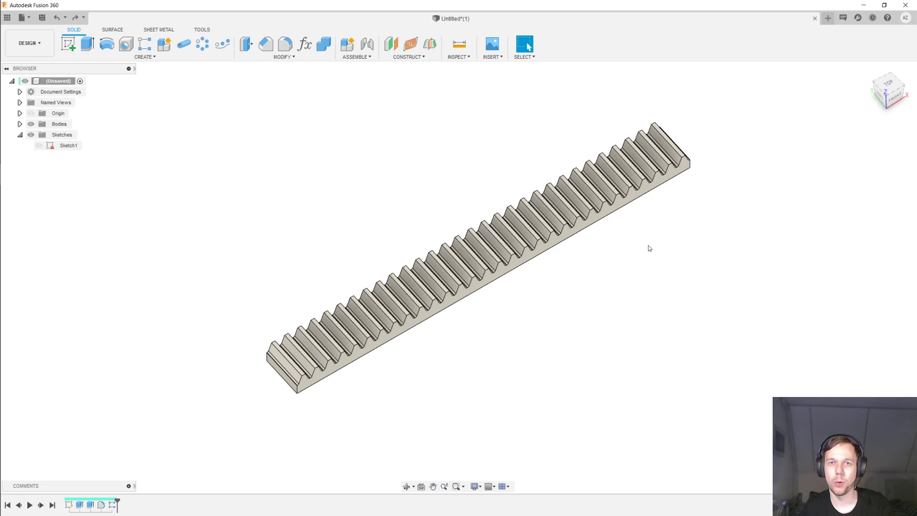
left_click(306, 47)
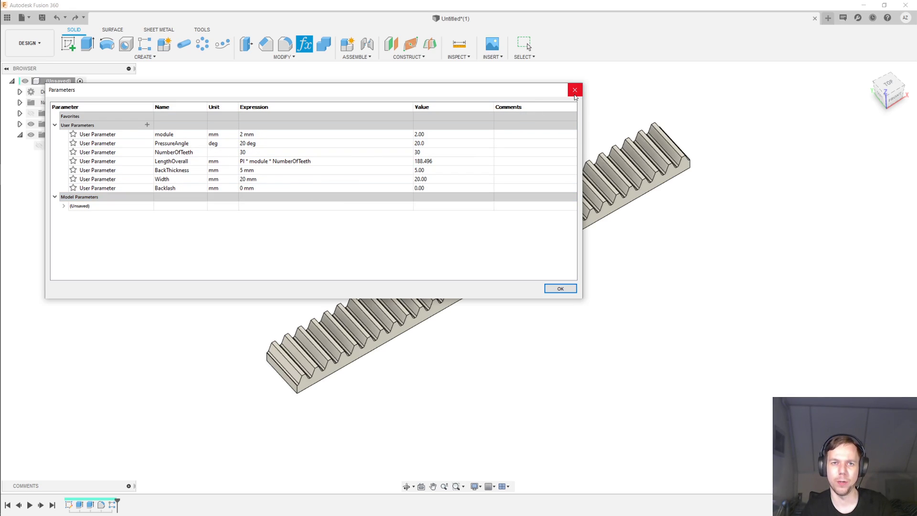
Close the parameters and start a new sketch on the rack's face.
left_click(575, 93)
left_click(69, 44)
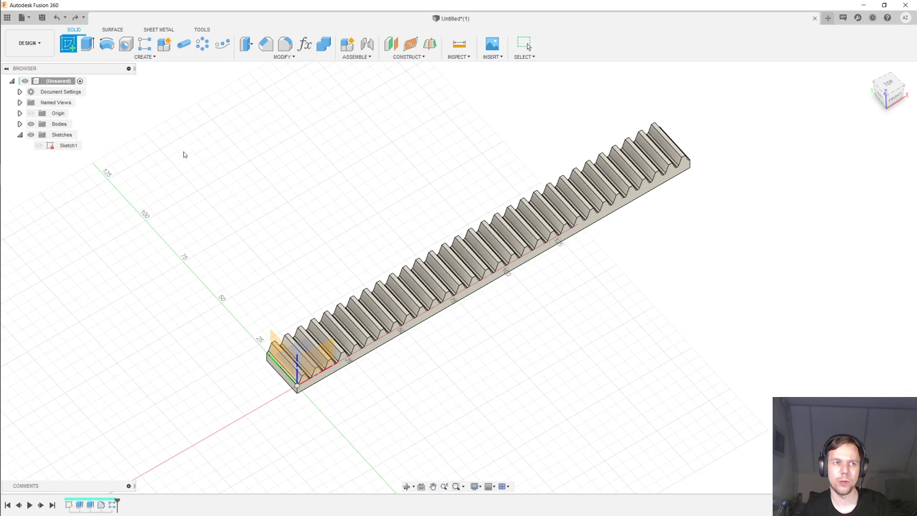
middle_click_drag(205, 170, 528, 265, "shift")
left_click(526, 263)
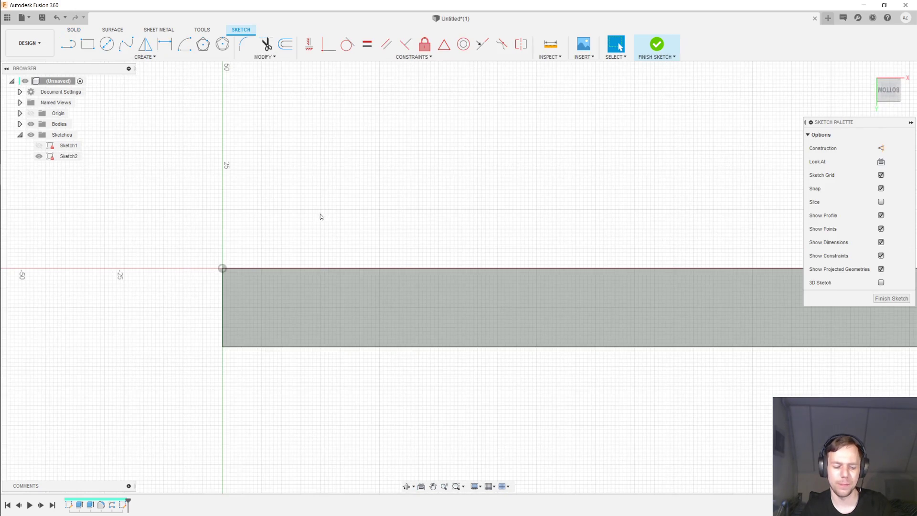
Draw a diagonal line from the origin and dimension its height to 20.
key("l")
left_click(263, 237)
left_click(354, 147)
key("Escape")
left_click(334, 166)
key("d")
left_click(230, 199)
type("20")
key("Return")
key("Escape")
Constrain the line at 45° to the rack's top edge and finish the sketch.
left_click(311, 185)
left_click(339, 239, "ctrl")
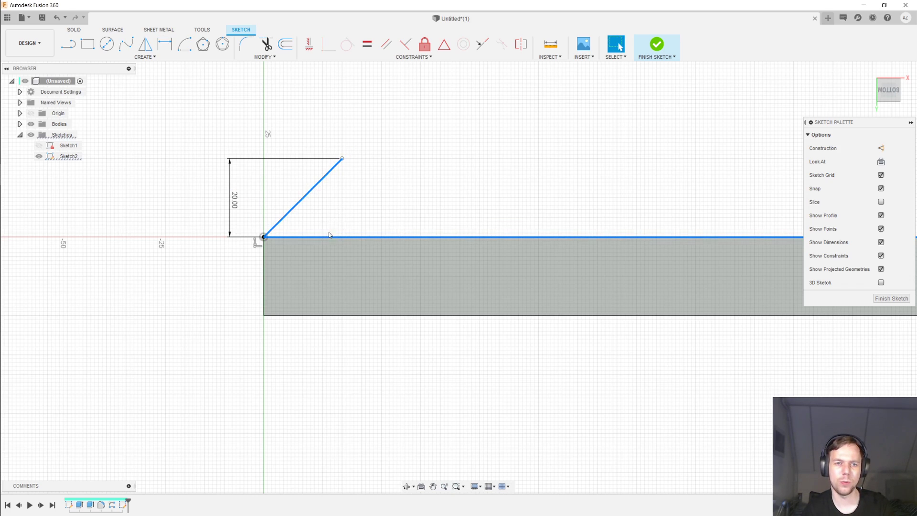
key("d")
left_click(351, 200)
type("45")
key("Return")
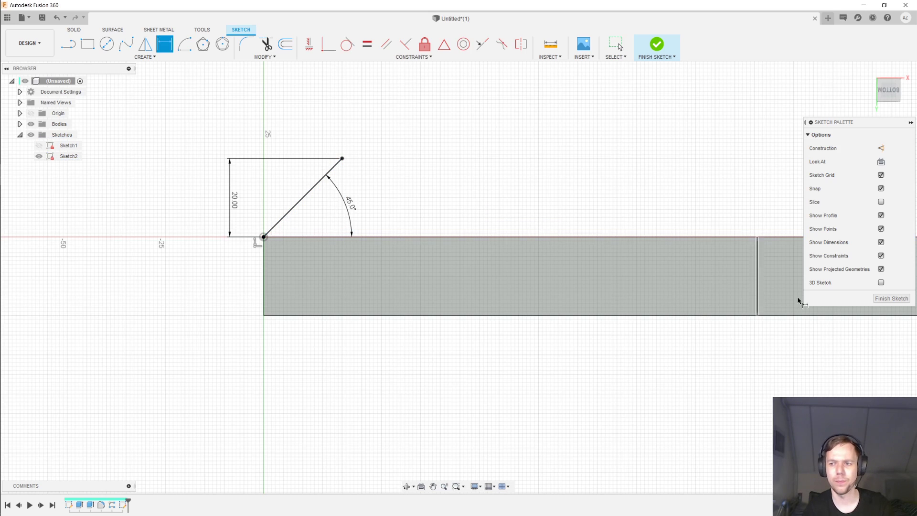
left_click(891, 298)
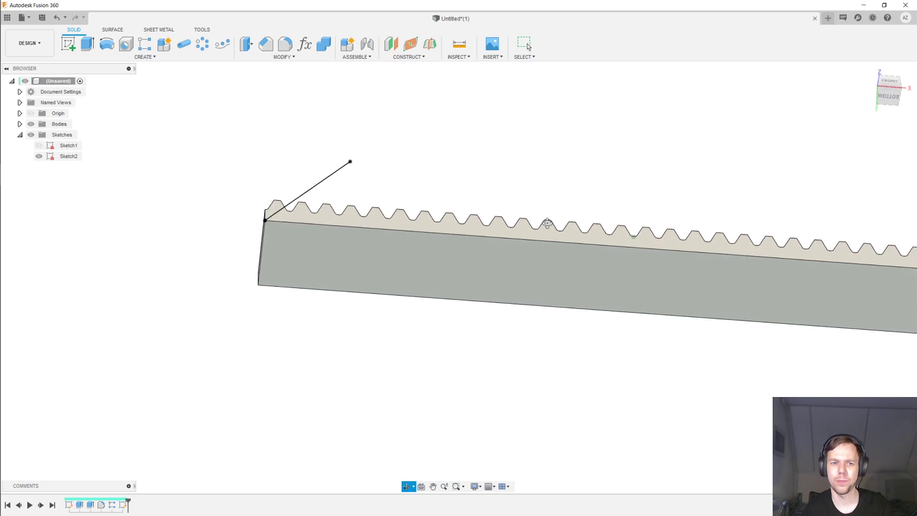
Sweep the rack's toothed end profile along Sketch2's 45° line as a New Body.
left_click(158, 56)
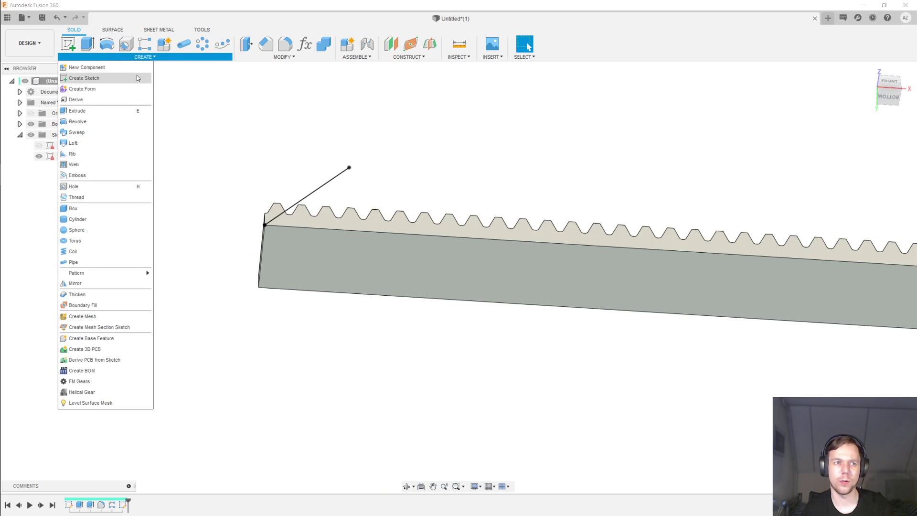
left_click(110, 135)
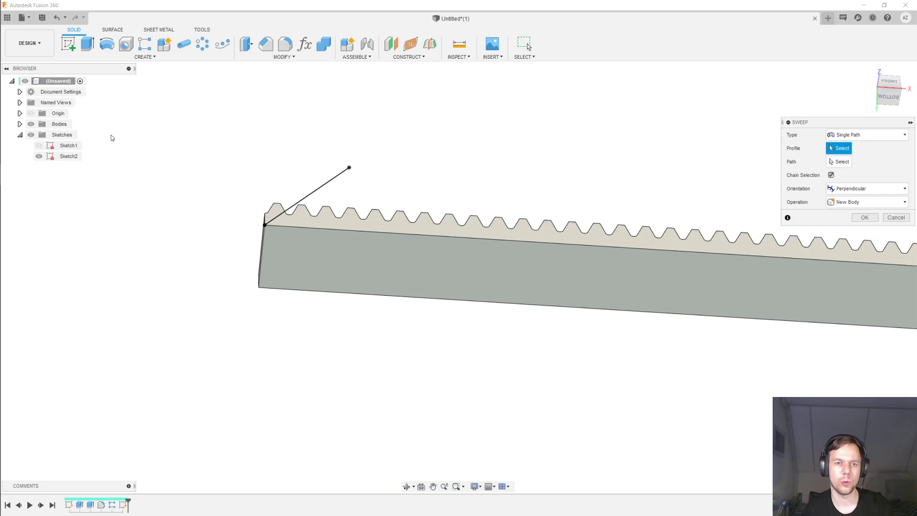
left_click(422, 223)
left_click(839, 161)
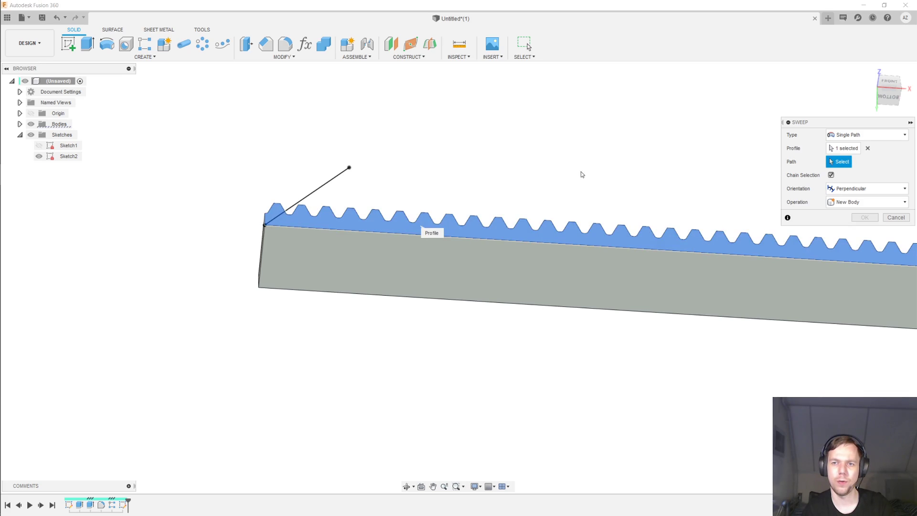
left_click(330, 181)
left_click(867, 243)
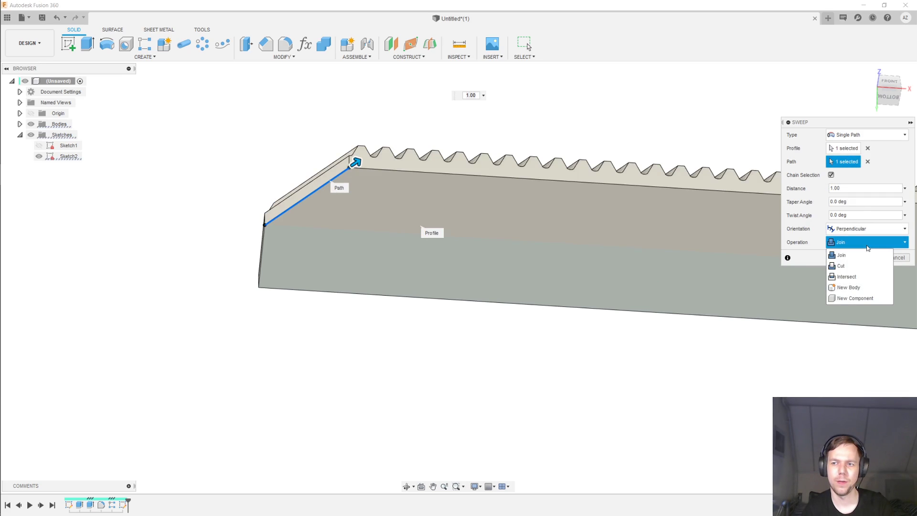
left_click(858, 287)
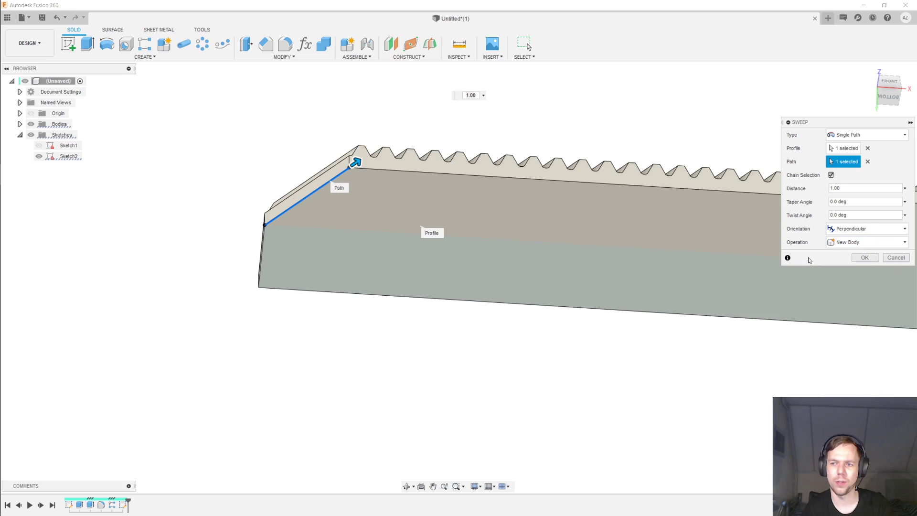
left_click(864, 258)
middle_click_drag(694, 208, 600, 281, "shift")
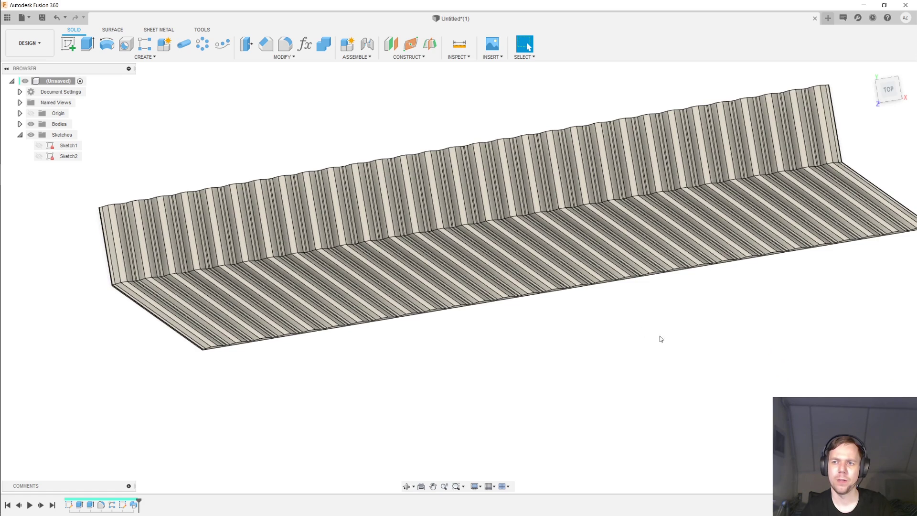
Sketch vertical lines at both ends of the slanted top face, closing off triangular end regions.
middle_click_drag(673, 349, 520, 187, "shift")
left_click(491, 185)
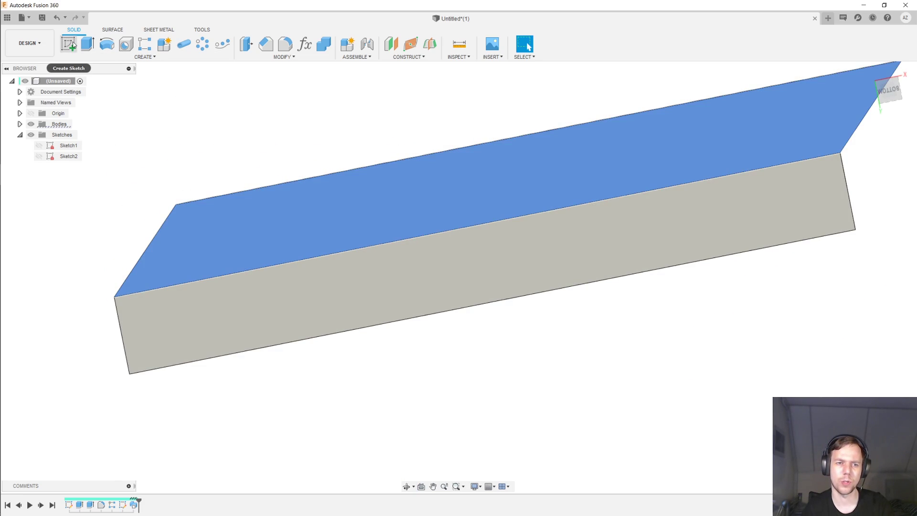
left_click(69, 44)
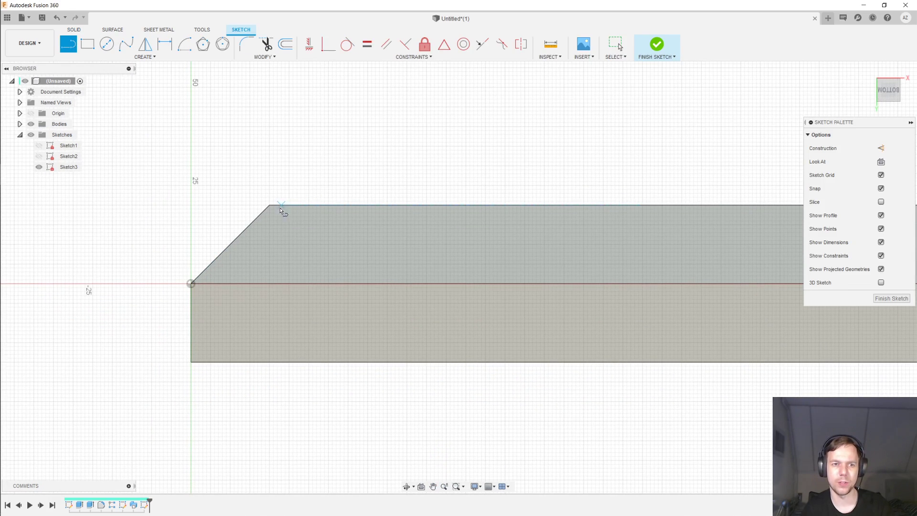
left_click(270, 206)
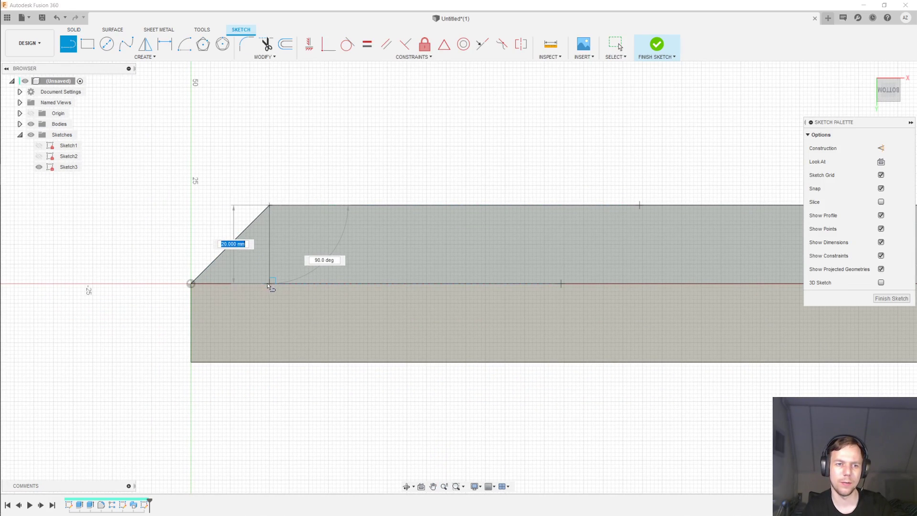
double_click(270, 282)
middle_click_drag(592, 234, 271, 207)
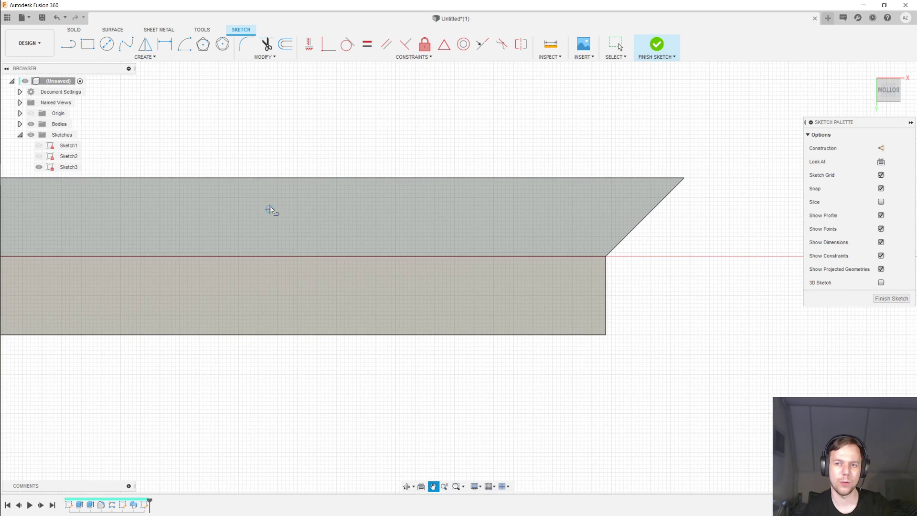
left_click(605, 256)
double_click(605, 178)
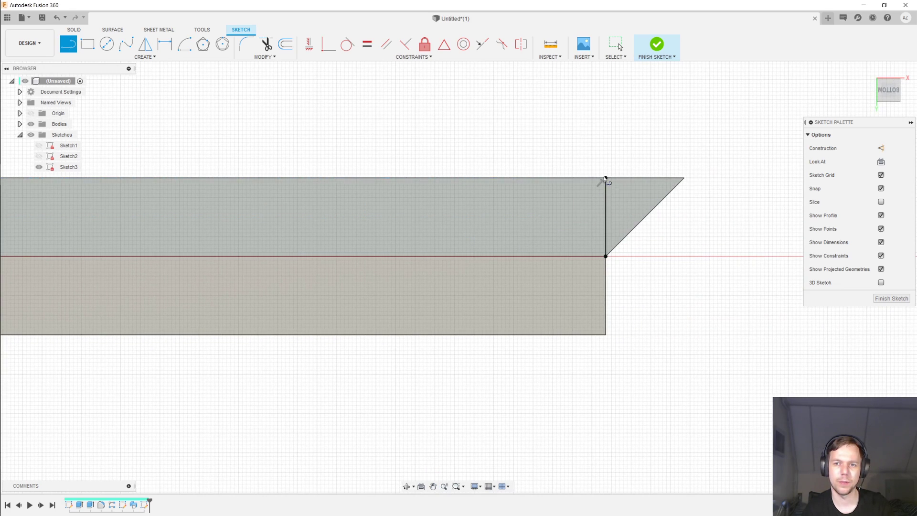
left_click(891, 299)
Extrude both triangular end profiles as a cut with extent set to All.
key("e")
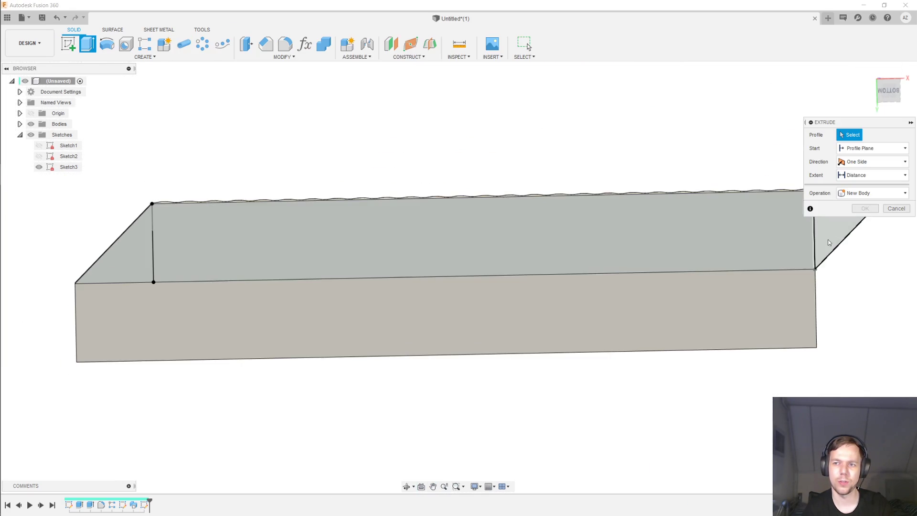
left_click(134, 251)
middle_click_drag(135, 251, 241, 284, "shift")
left_click_drag(123, 333, 122, 181)
left_click(869, 175)
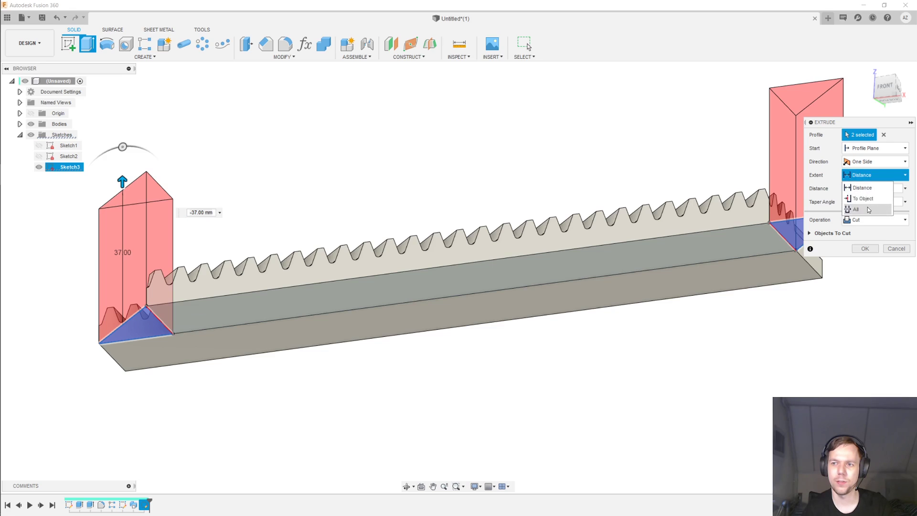
left_click(867, 207)
Apply the end-trimming cut and make Sketch2's diagonal line visible.
left_click(872, 248)
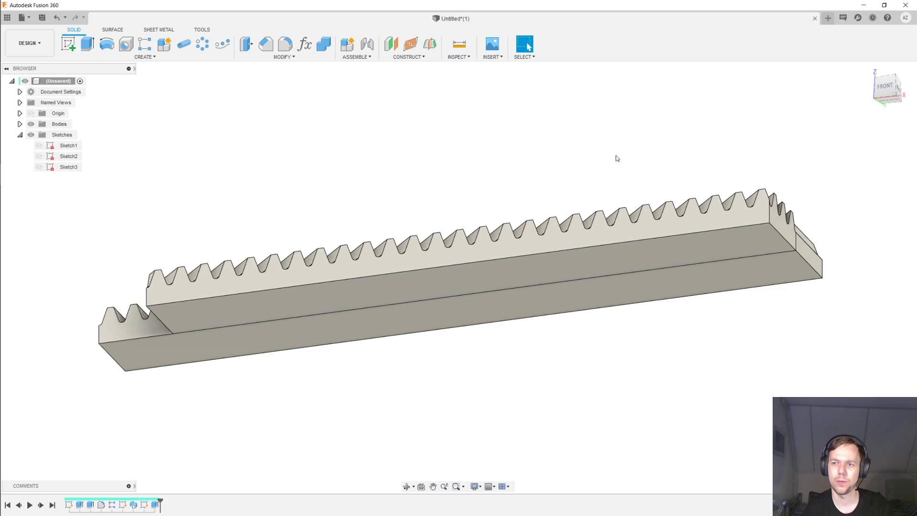
middle_click_drag(603, 153, 520, 239, "shift")
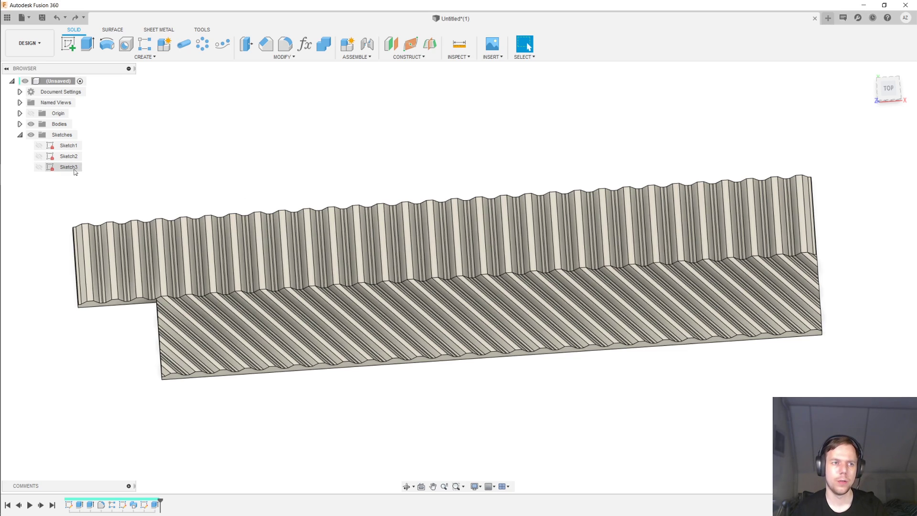
left_click(38, 157)
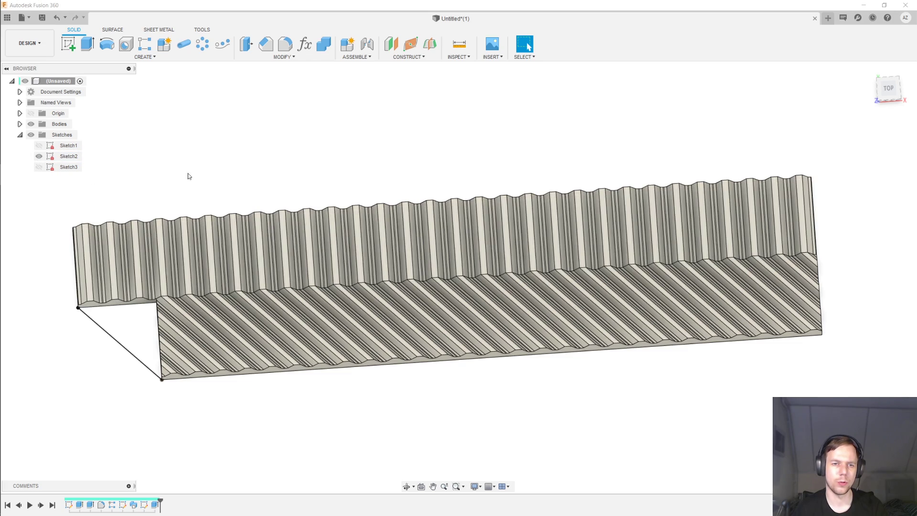
middle_click_drag(191, 174, 315, 155)
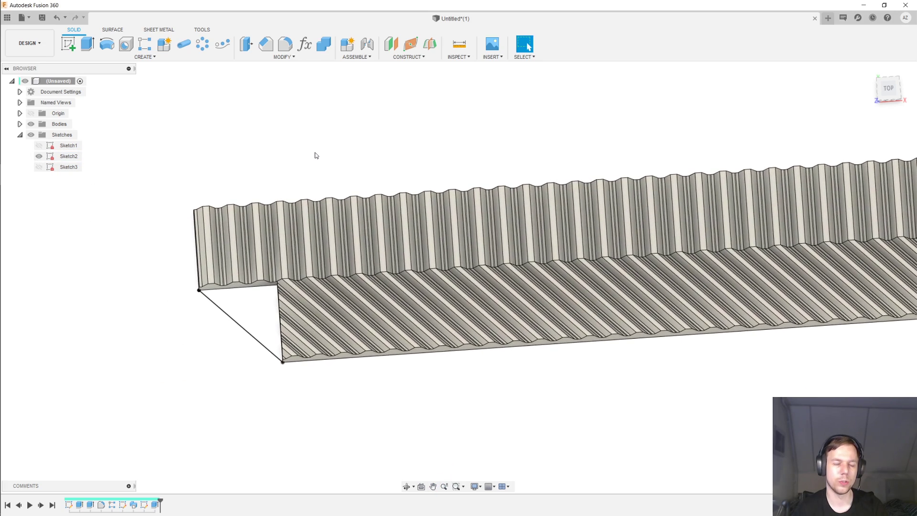
Add a Plane Along Path on the diagonal line at distance 1.00, its far end.
left_click(415, 60)
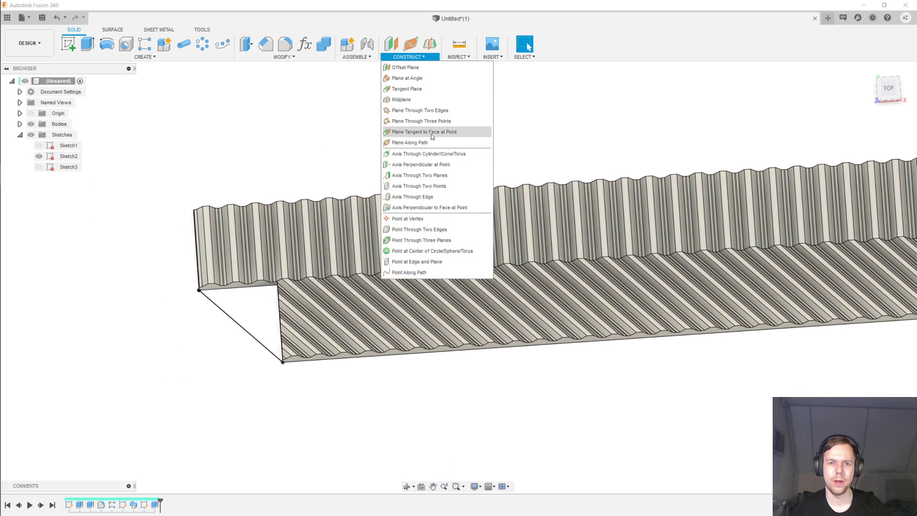
left_click(416, 142)
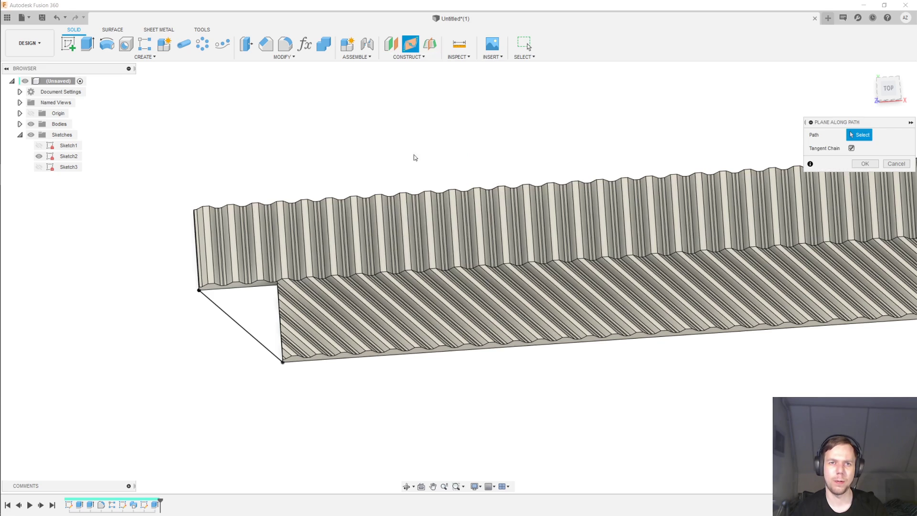
left_click(245, 329)
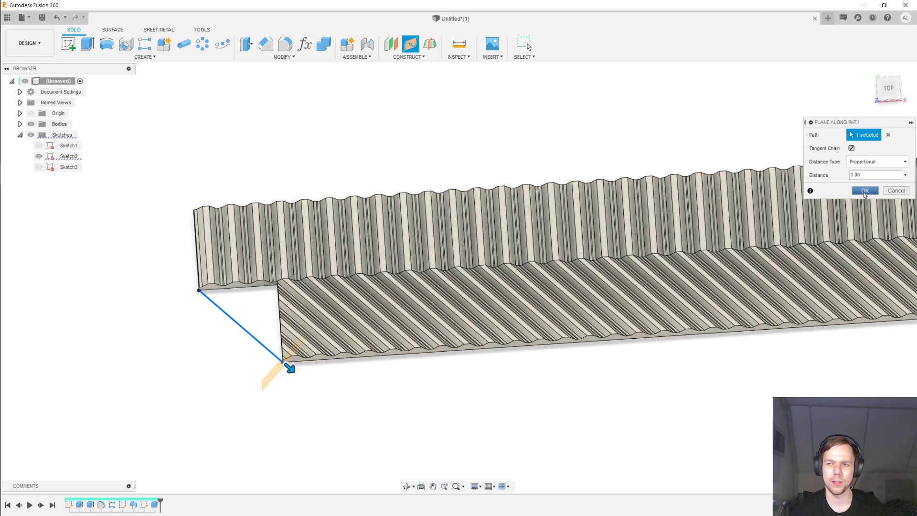
left_click(864, 191)
middle_click_drag(301, 147, 285, 59, "shift")
Split the lower helical rack body using the construction plane as the splitting tool.
left_click(284, 57)
left_click(285, 154)
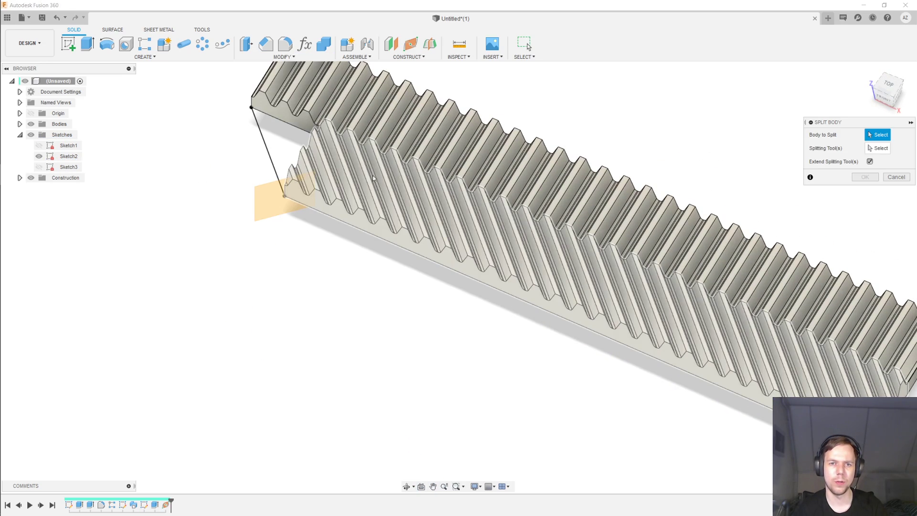
left_click(398, 193)
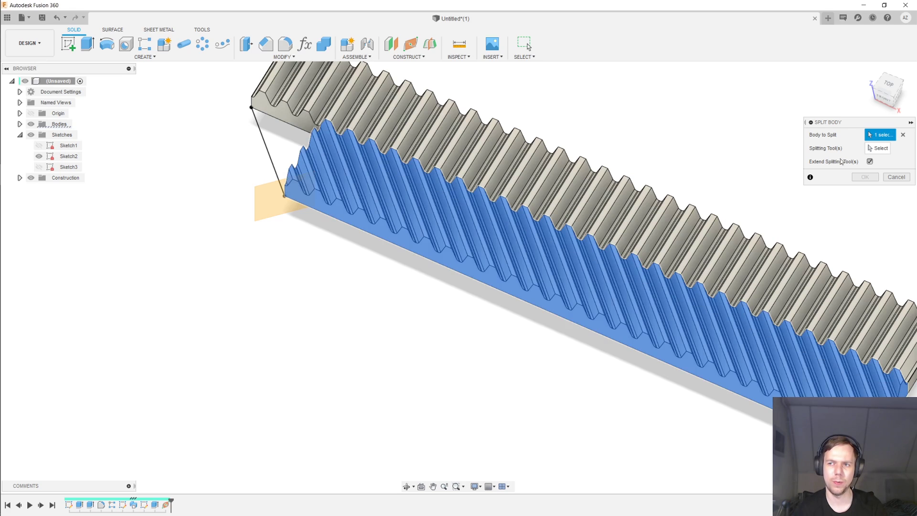
left_click(890, 151)
left_click(263, 206)
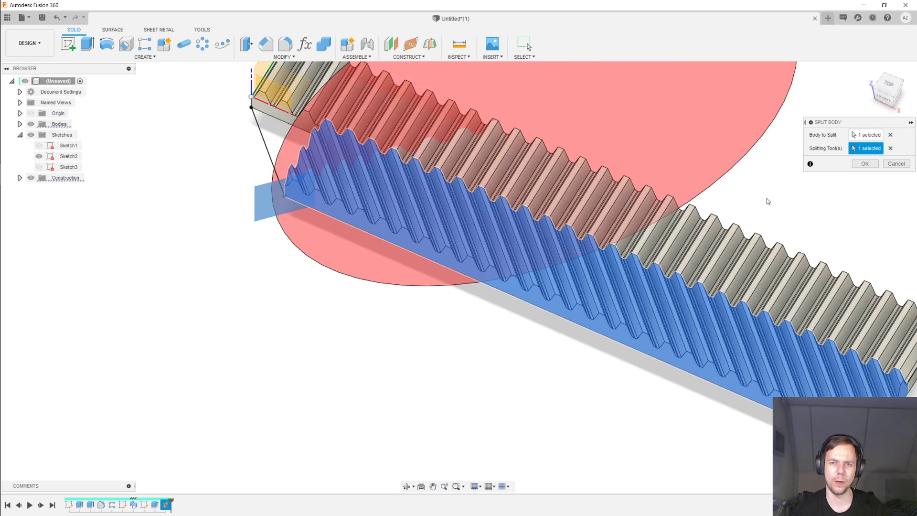
left_click(873, 167)
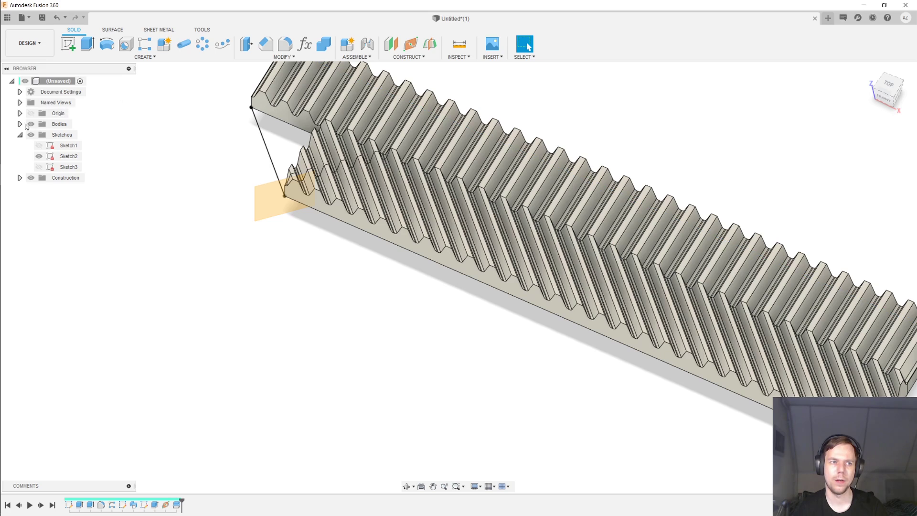
Hide the Body3 offcut in the Bodies folder of the browser.
left_click(21, 125)
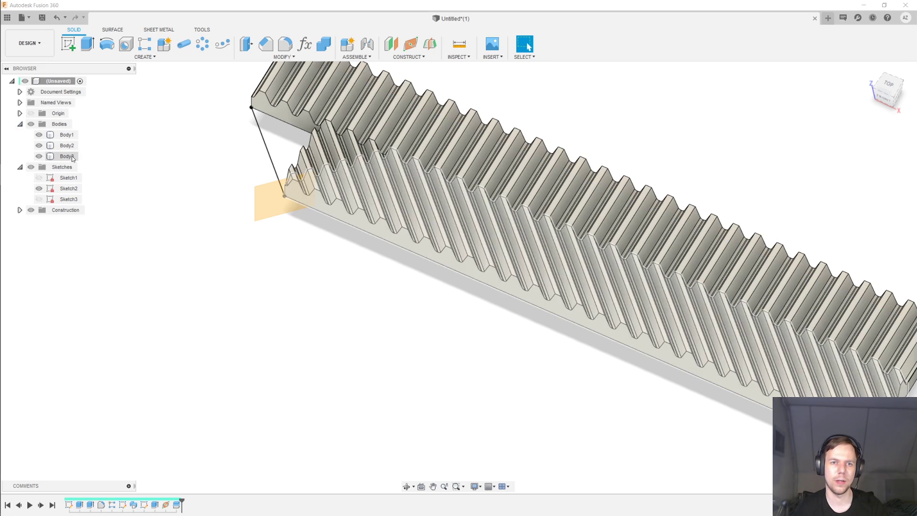
left_click(40, 157)
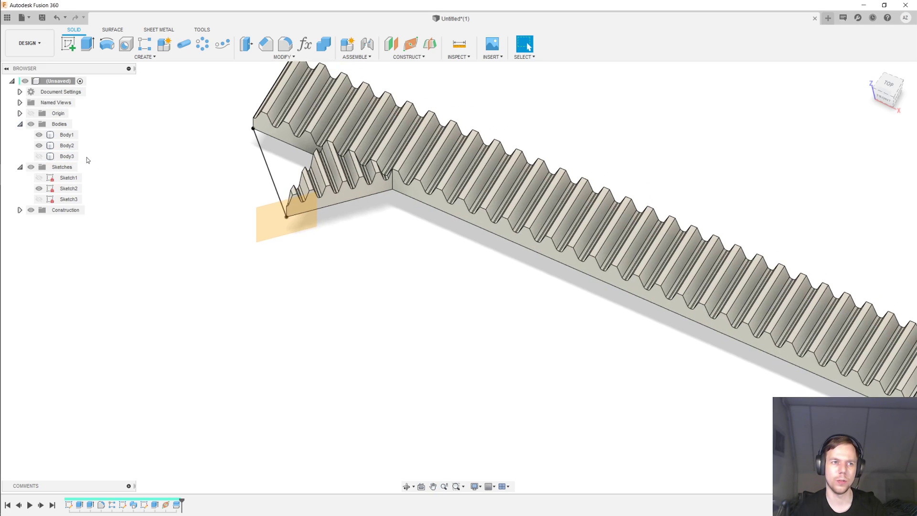
left_click(20, 124)
scroll(201, 149, "up", 3)
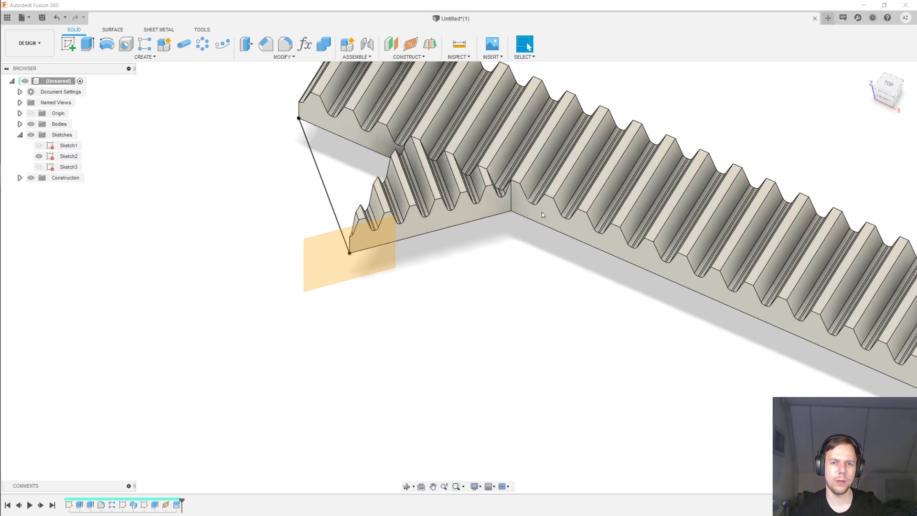
Create Sketch4 on the helical rack's toothed front face, viewed from the front-right.
middle_click_drag(516, 234, 489, 192, "shift")
scroll(454, 204, "up", 5)
scroll(667, 158, "up", 3)
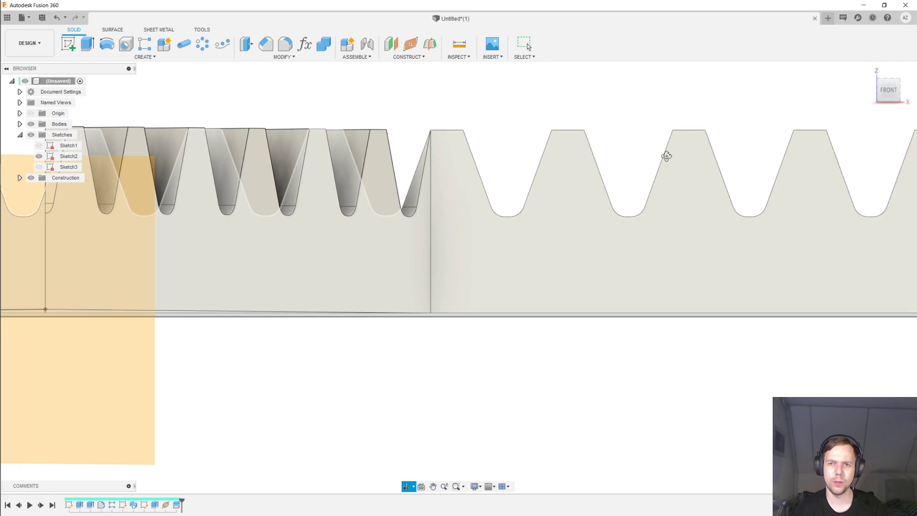
middle_click_drag(665, 155, 631, 158, "shift")
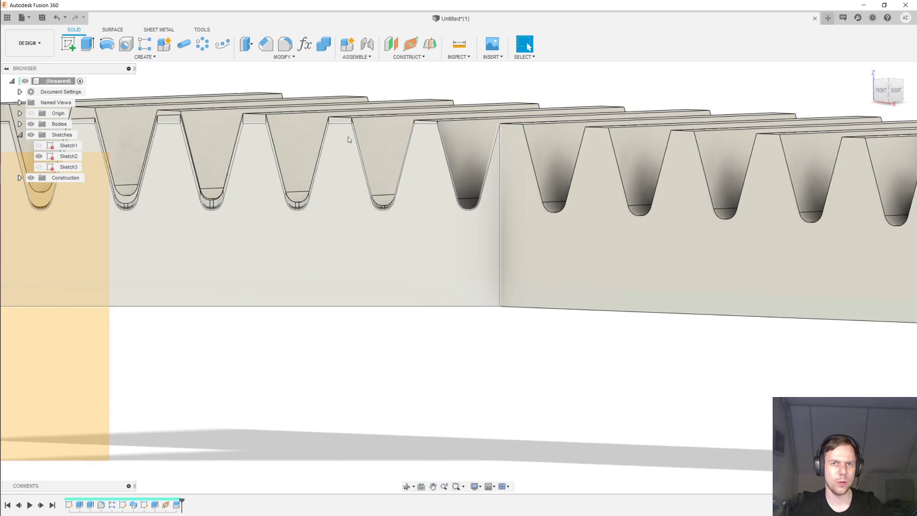
middle_click_drag(347, 151, 398, 176)
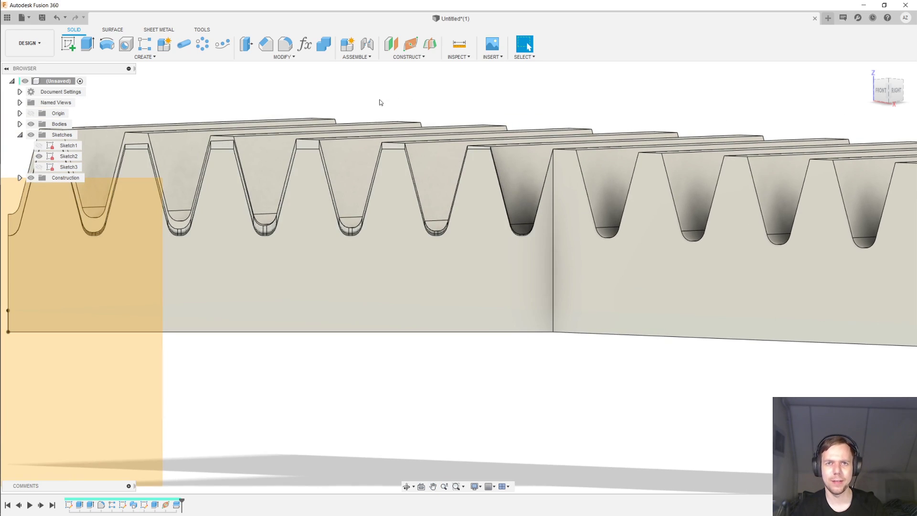
left_click(69, 44)
left_click(377, 274)
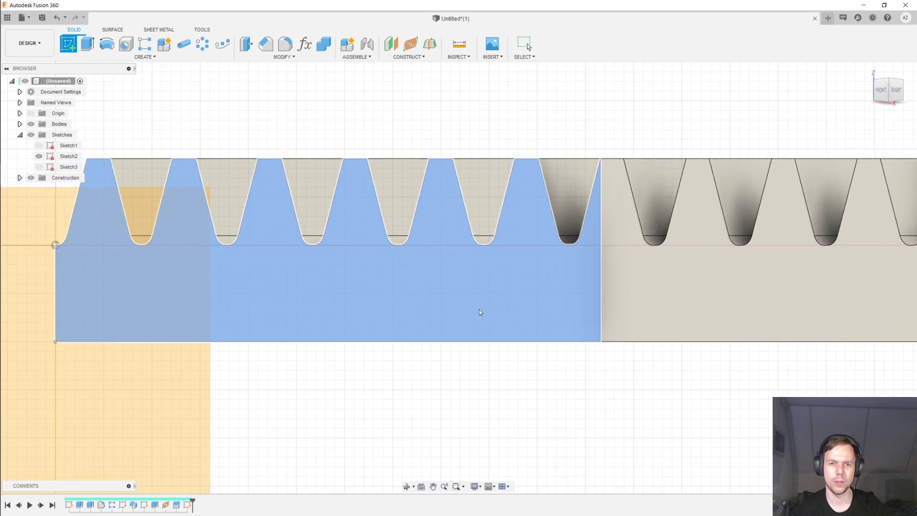
left_click(480, 310)
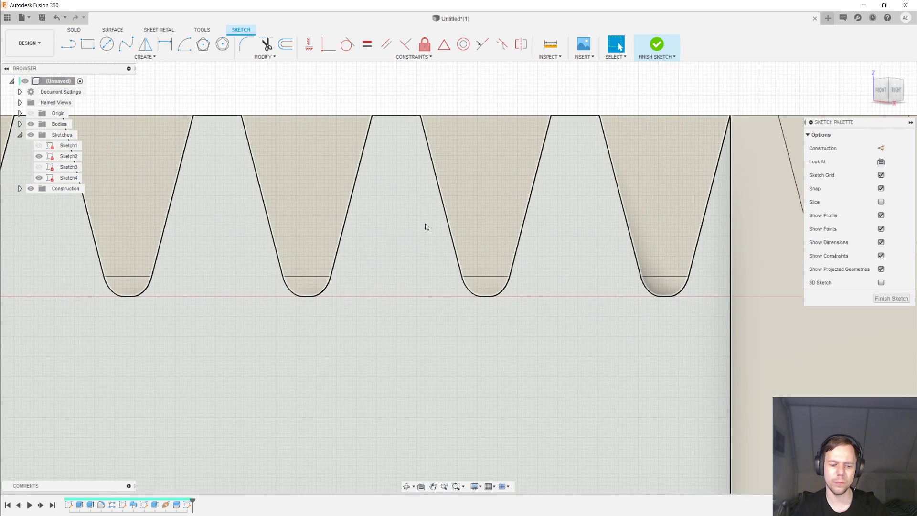
Draw a horizontal construction line above the rack's teeth.
key("x")
key("l")
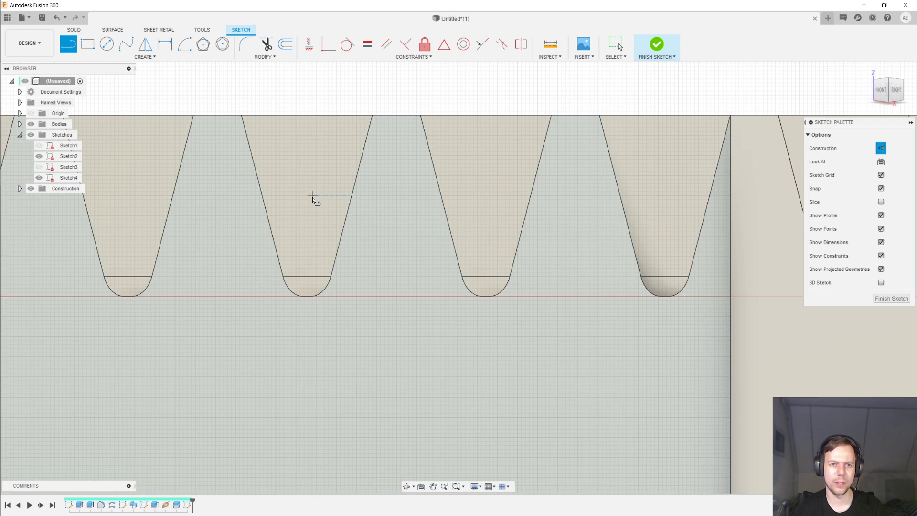
left_click(312, 196)
left_click(481, 195)
key("Escape")
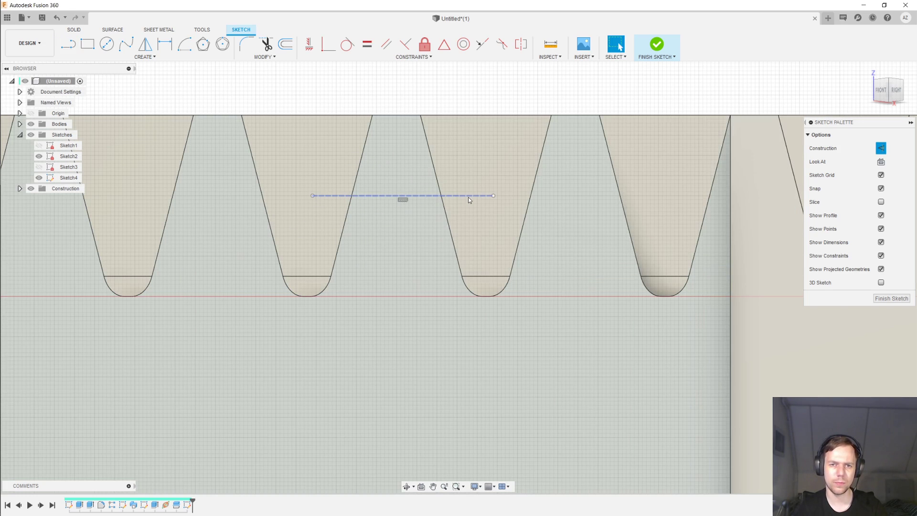
scroll(480, 291, "up", 2)
scroll(481, 292, "up", 3)
Dimension the construction line 1.25*module (2.50 mm) above the tooth root arc's bottom.
left_click(487, 301)
scroll(490, 224, "down", 3)
key("d")
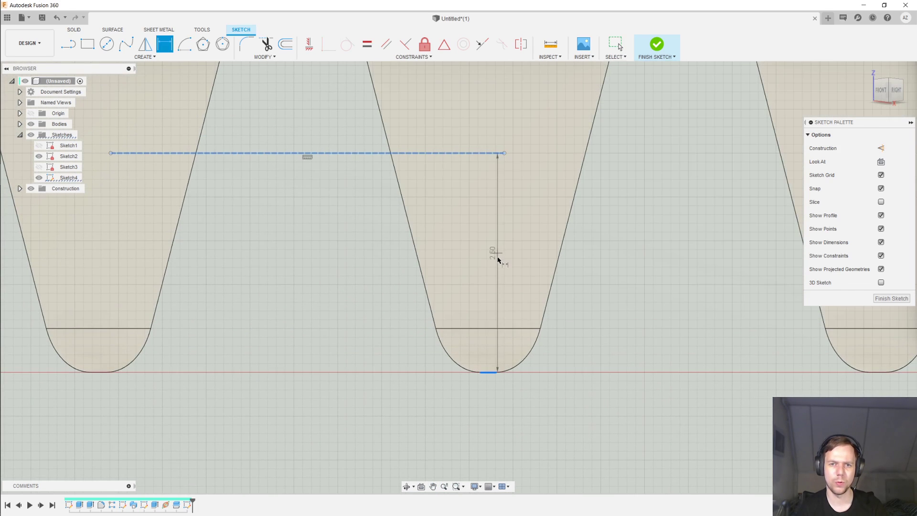
left_click(499, 260)
type("1.25*")
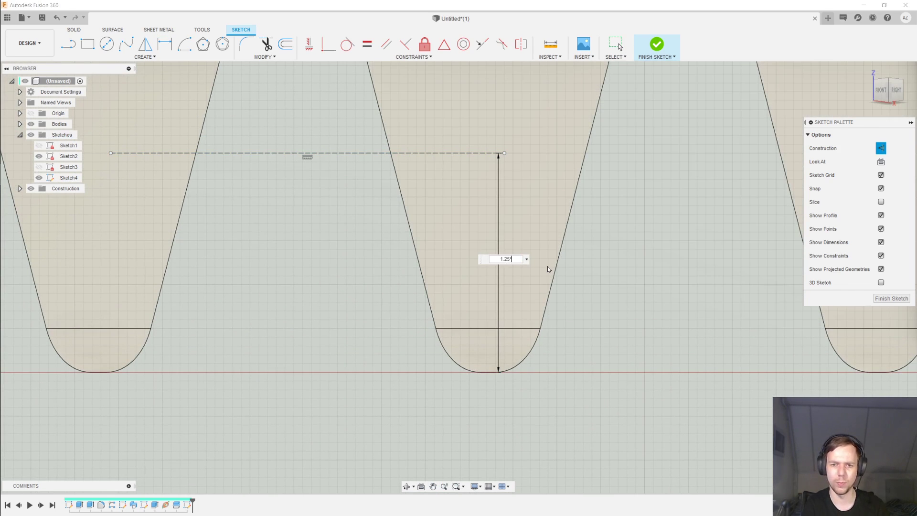
type("module")
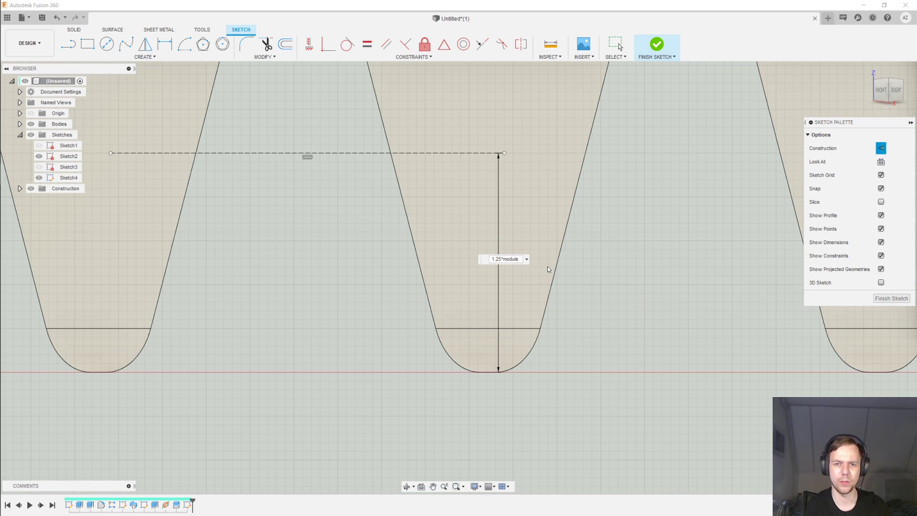
key("Return")
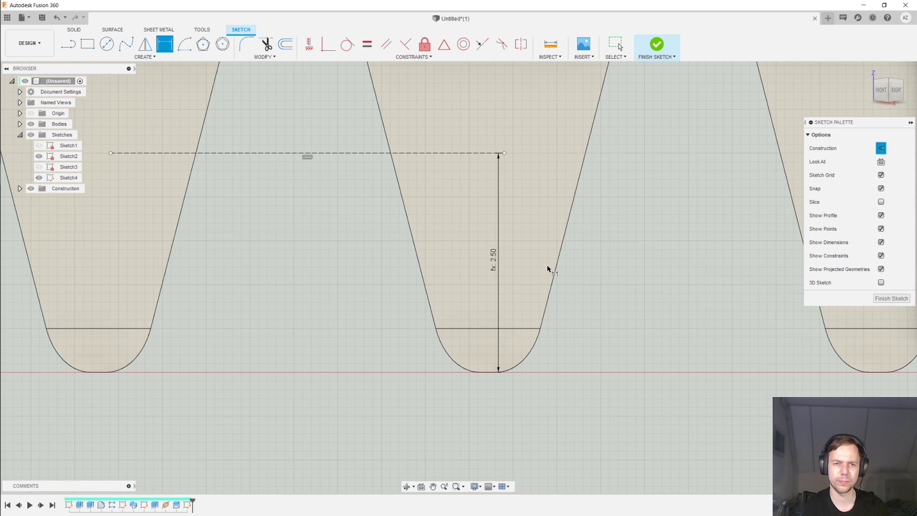
scroll(423, 243, "down", 2)
scroll(423, 244, "down", 1)
mouse_move(423, 244)
middle_mouse_down()
mouse_move(452, 299)
mouse_move(457, 293)
middle_mouse_up()
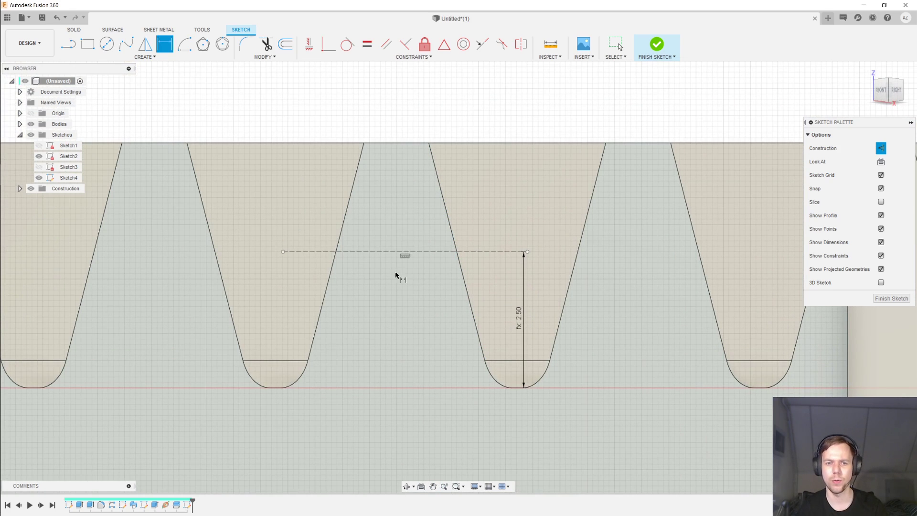
key("Escape")
scroll(363, 268, "up", 2)
Place sketch points where the pitch line crosses the gap's left and right flanks.
left_click(145, 57)
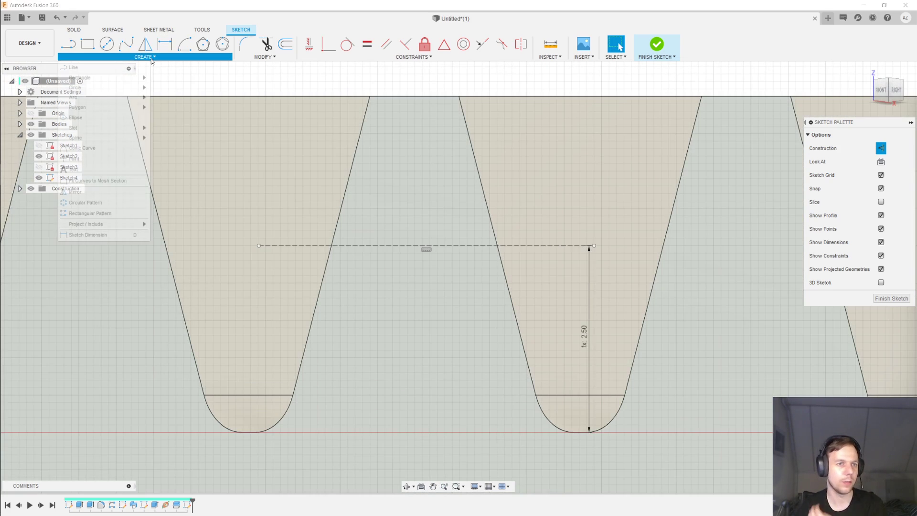
left_click(118, 161)
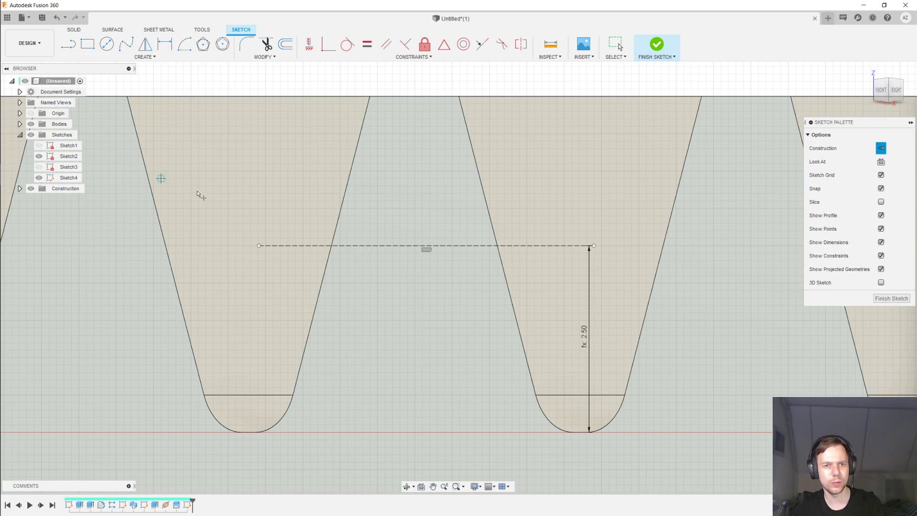
left_click(331, 246)
left_click(498, 246)
key("Escape")
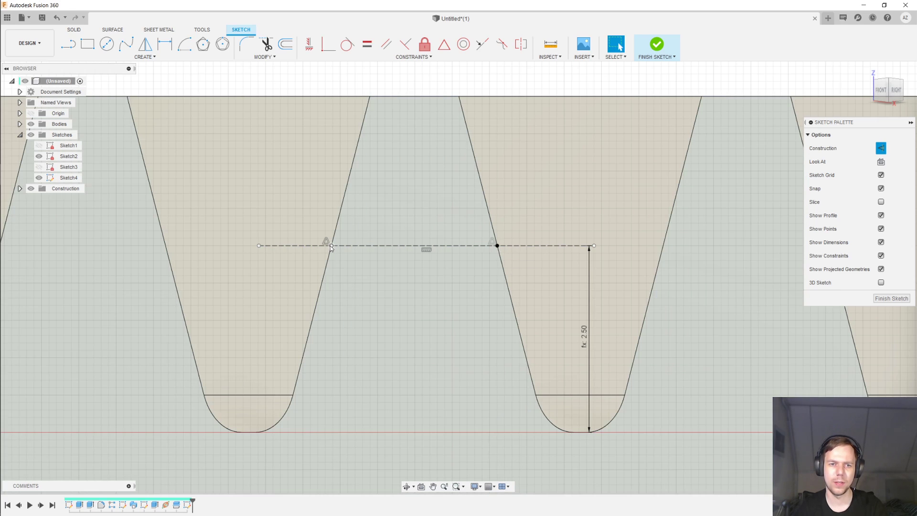
Dimension the distance between the two points as a driven 2.221 dimension.
left_click(331, 246)
left_click(497, 245, "shift")
key("d")
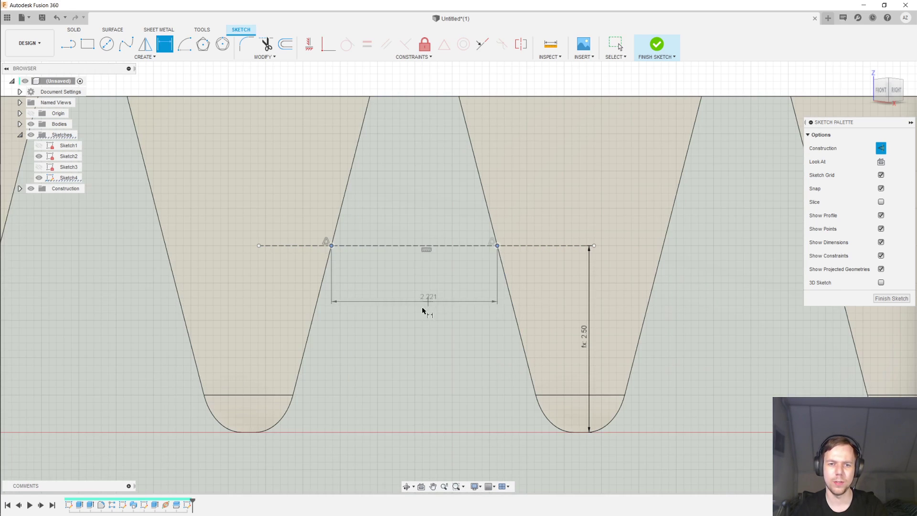
left_click(413, 310)
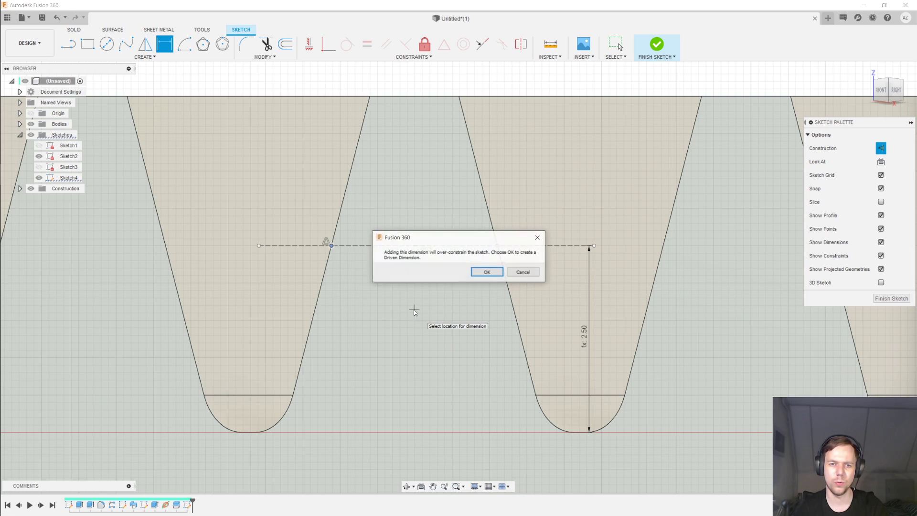
left_click(496, 272)
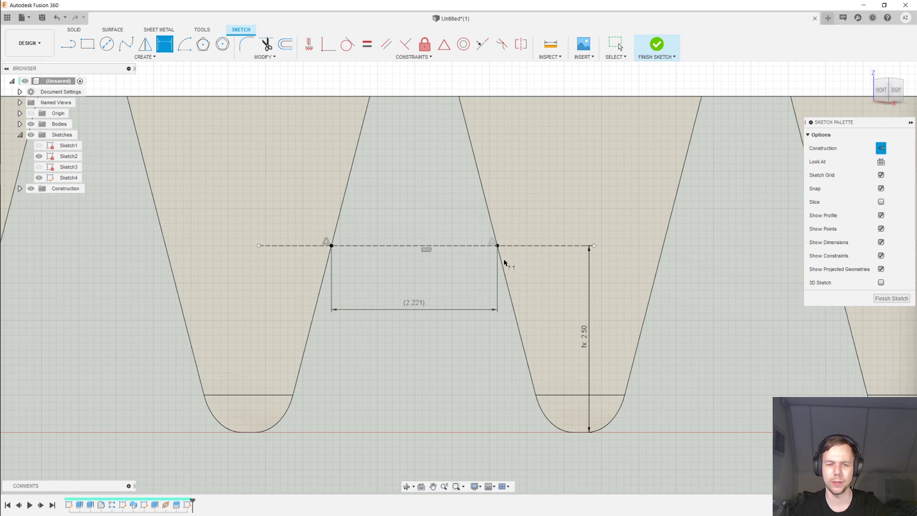
scroll(500, 262, "down", 1)
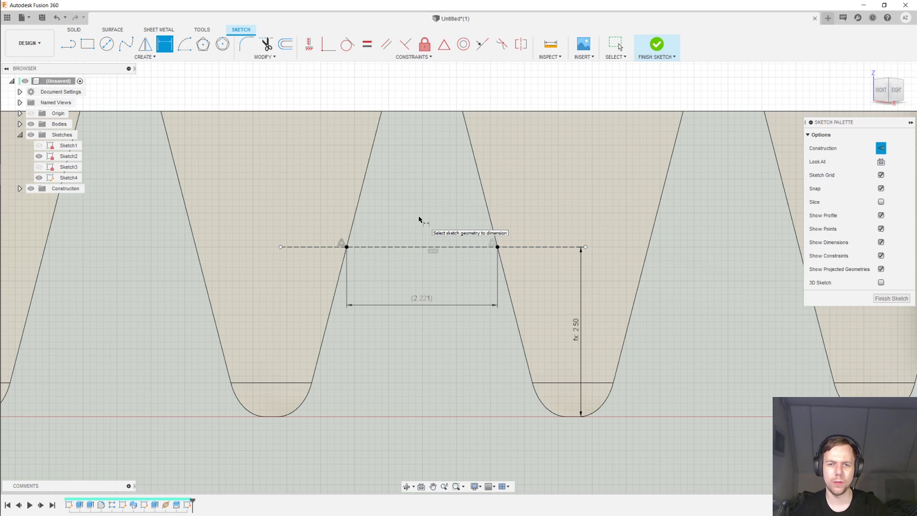
key("Escape")
mouse_move(625, 258)
middle_mouse_down("shift")
mouse_move(462, 250)
mouse_move(478, 247)
middle_mouse_up("shift")
key("d")
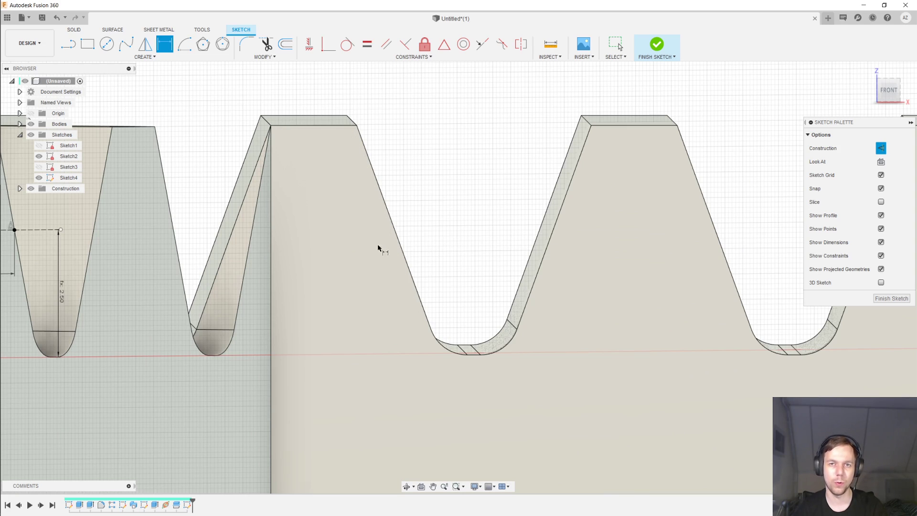
middle_click_drag(375, 247, 577, 248)
middle_click_drag(495, 250, 459, 248, "shift")
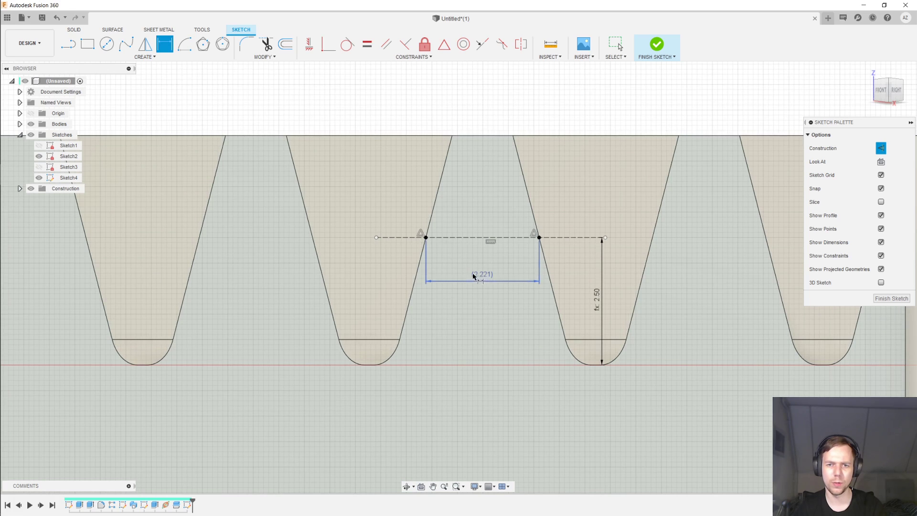
mouse_move(481, 280)
middle_mouse_down()
mouse_move(456, 272)
mouse_move(516, 272)
middle_mouse_up()
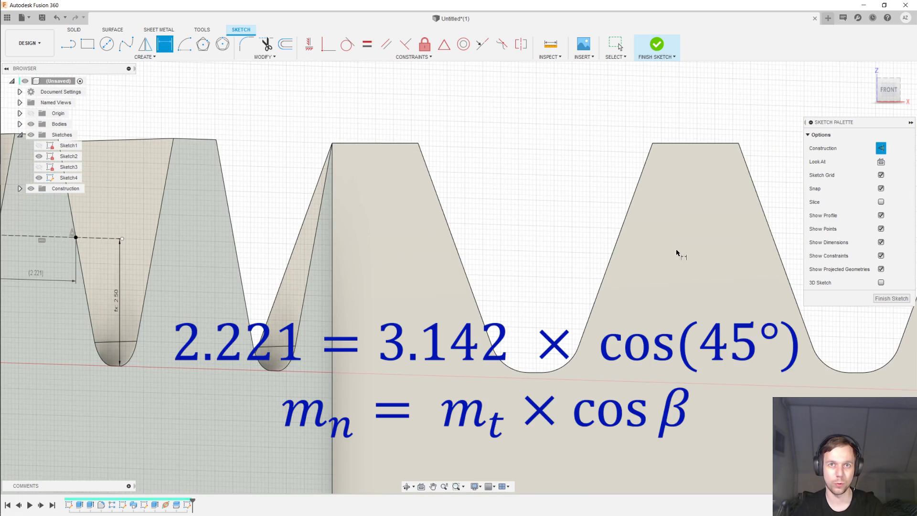
middle_click_drag(473, 255, 540, 256, "shift")
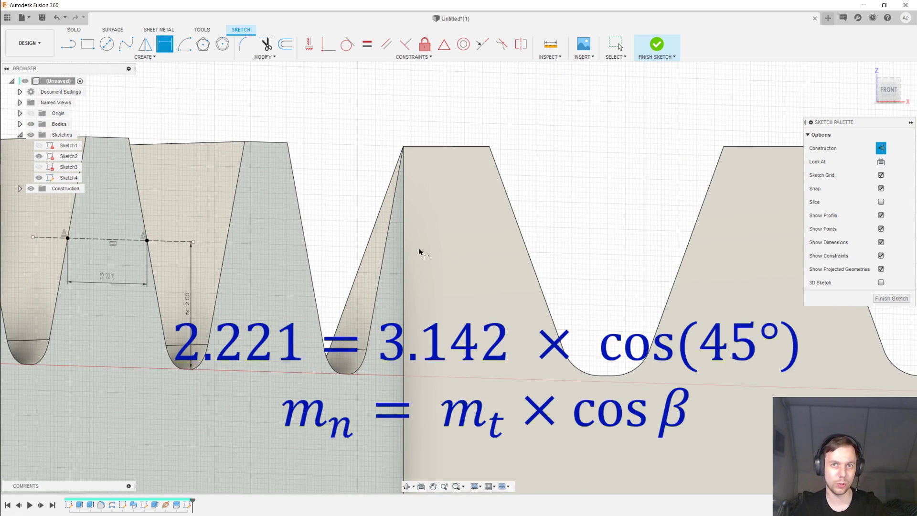
middle_click_drag(415, 250, 473, 242, "shift")
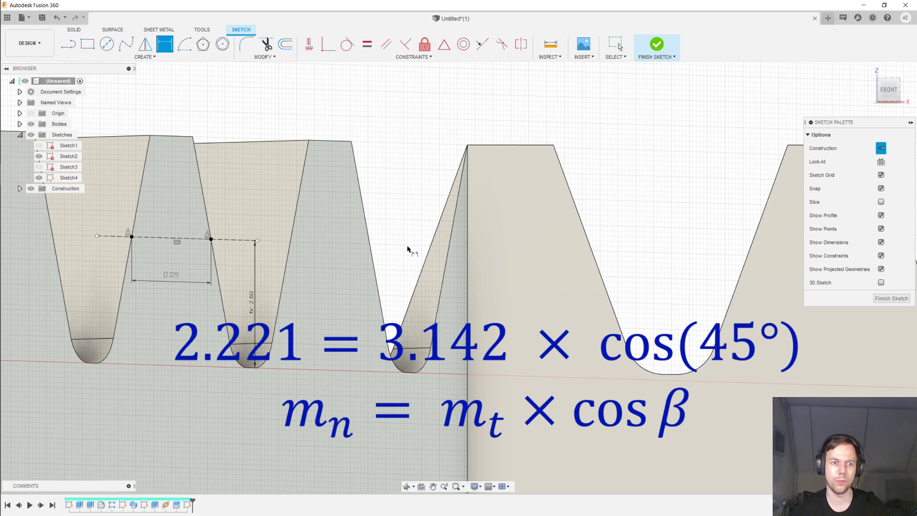
mouse_move(389, 250)
middle_mouse_down("shift")
mouse_move(348, 251)
mouse_move(361, 253)
middle_mouse_up("shift")
key("d")
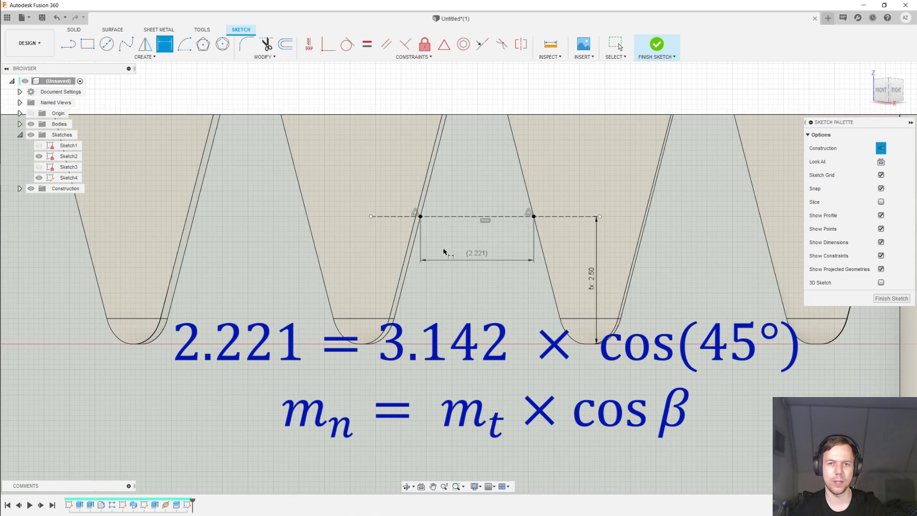
middle_click_drag(488, 255, 444, 258)
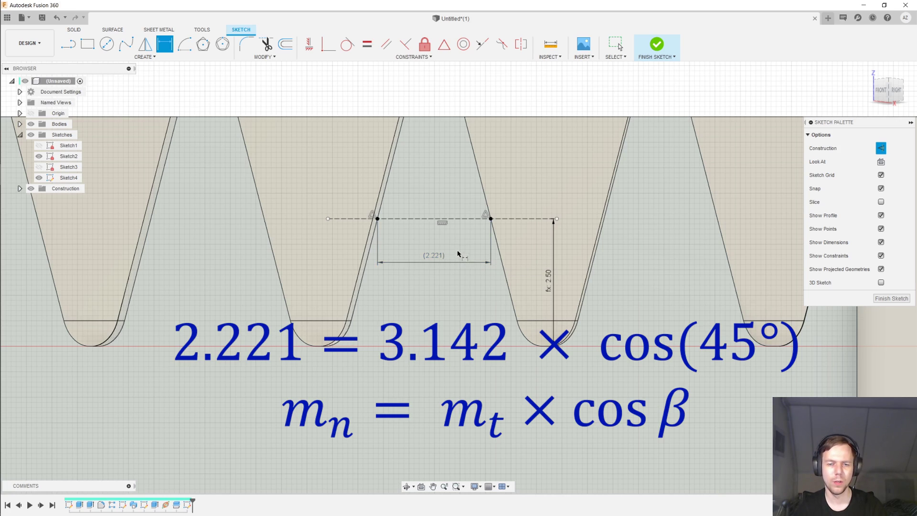
middle_click_drag(457, 249, 463, 250)
key("d")
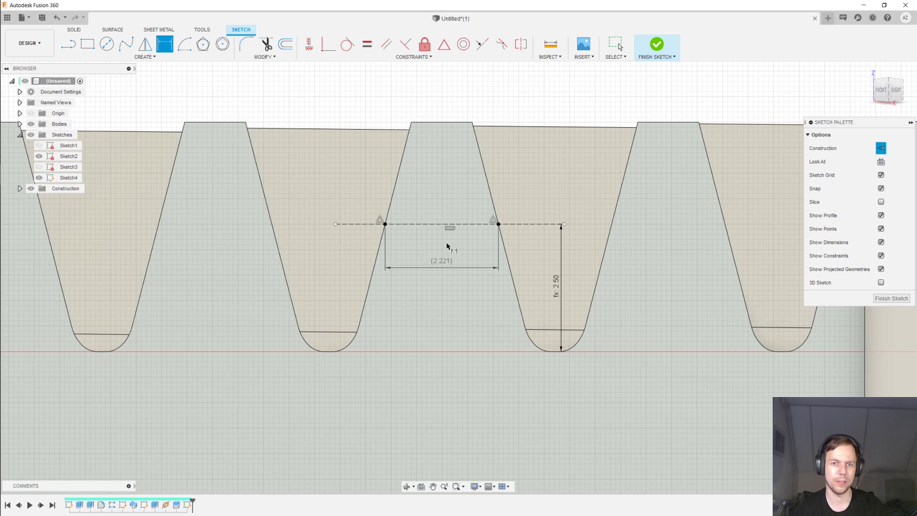
scroll(447, 246, "up", 1)
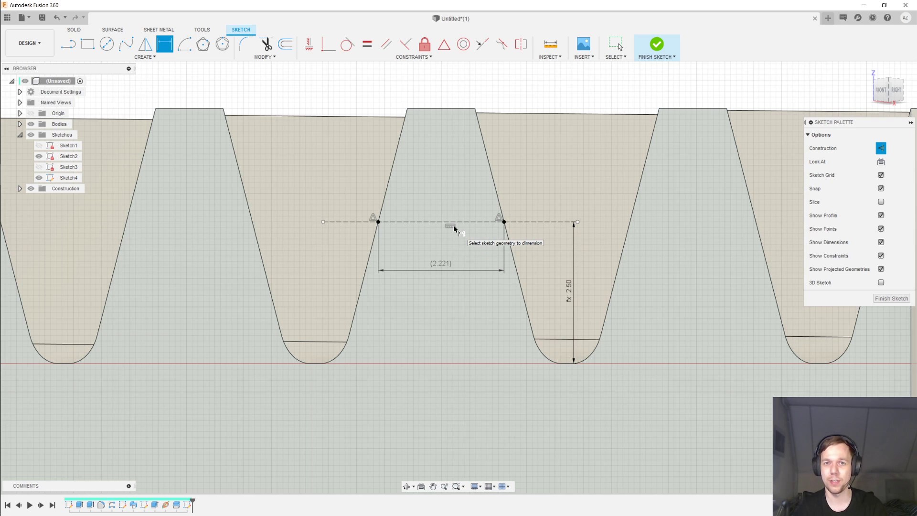
Draw a horizontal line across the tooth from its left flank to its right flank.
middle_click_drag(454, 228, 445, 260)
scroll(445, 260, "up", 1)
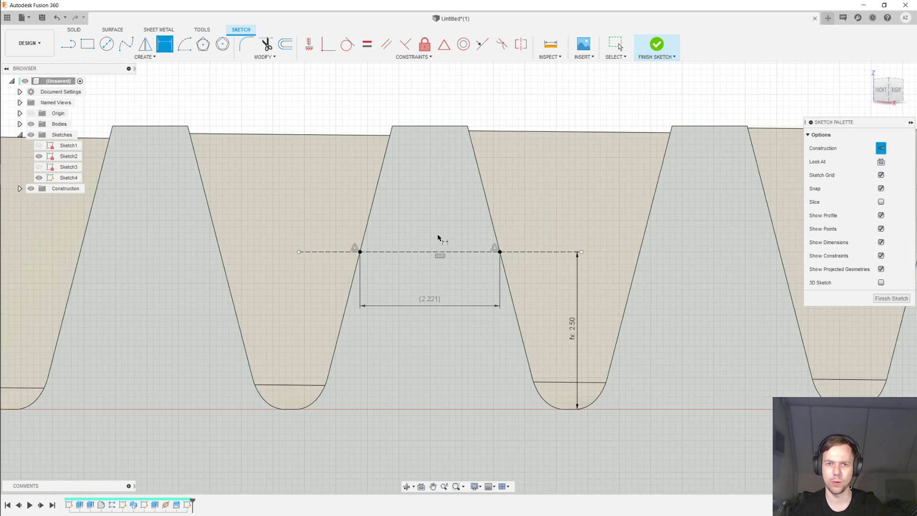
scroll(438, 238, "up", 1)
key("Escape")
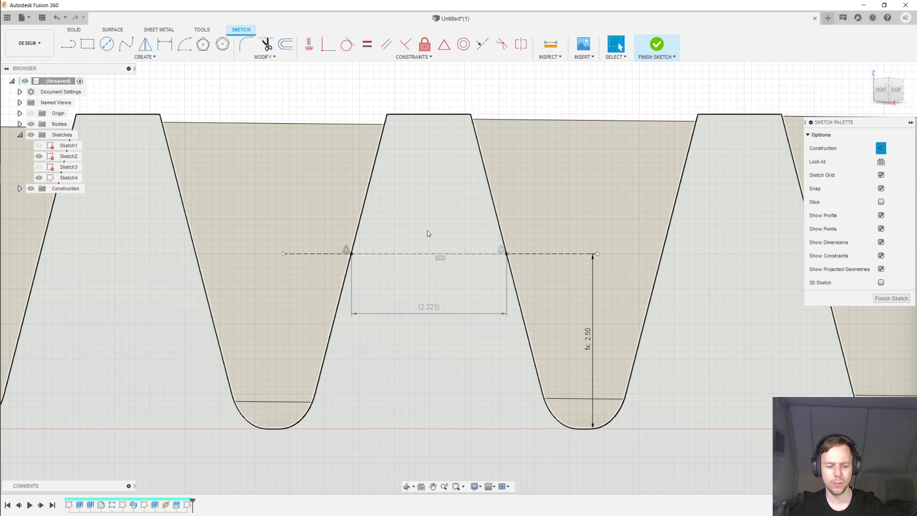
key("l")
key("Escape")
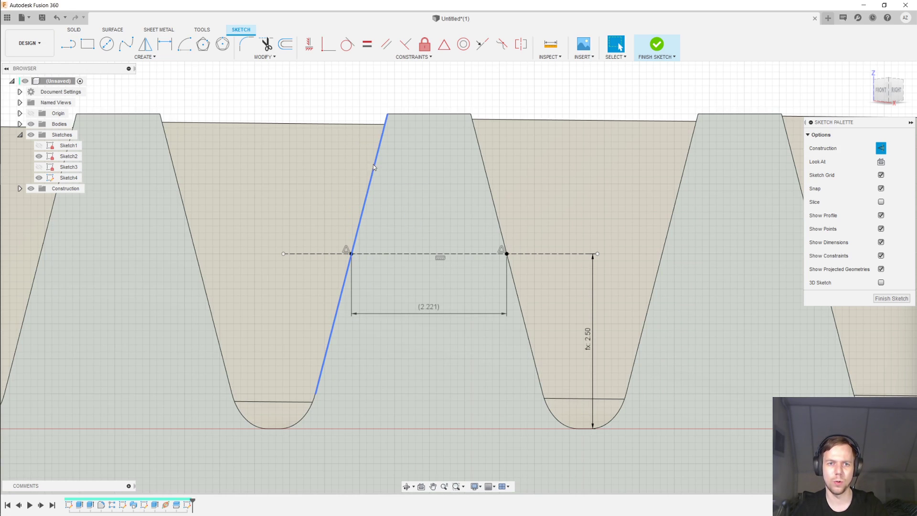
key("l")
left_click(376, 159)
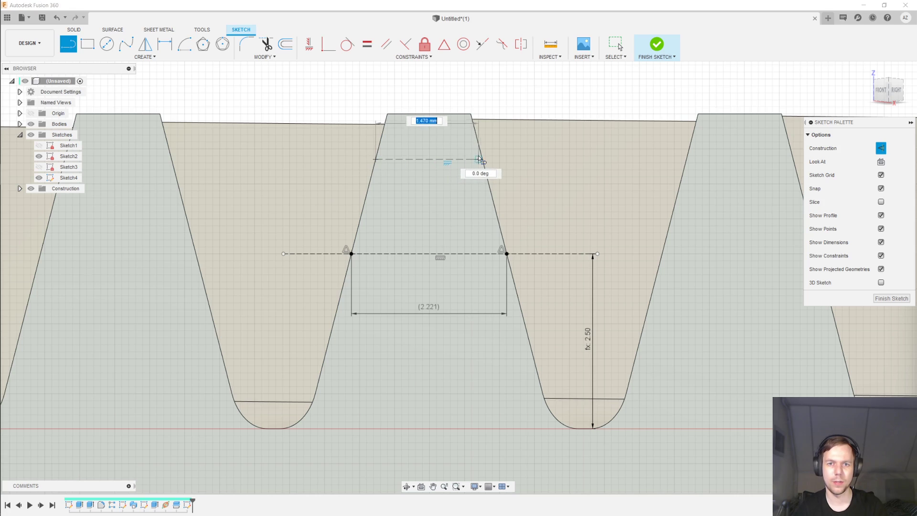
left_click(482, 159)
key("Escape")
left_click(465, 159)
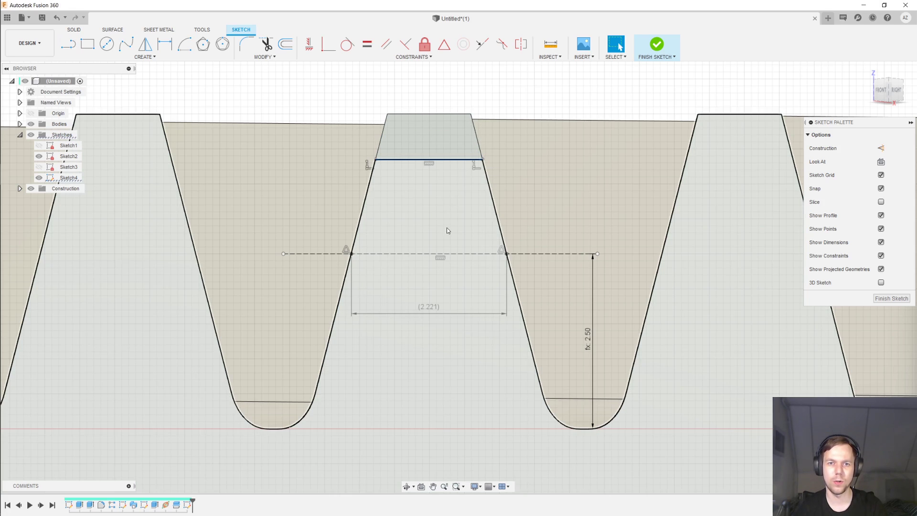
middle_click_drag(446, 228, 446, 206)
Add a lower flank-to-flank line and dimension it 1.25*module from the pitch line.
key("l")
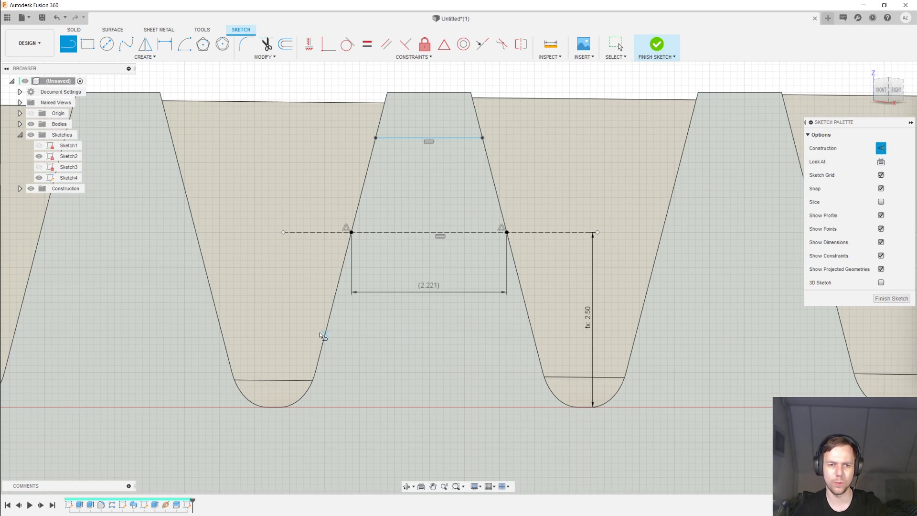
left_click(326, 327)
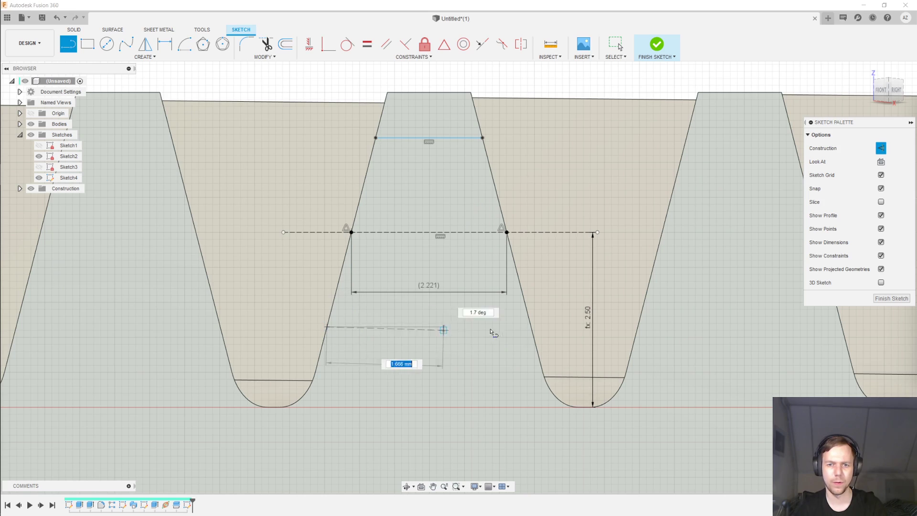
left_click(530, 327)
key("Escape")
left_click(477, 232)
left_click(503, 328, "shift")
key("d")
left_click(559, 281)
type("1.25")
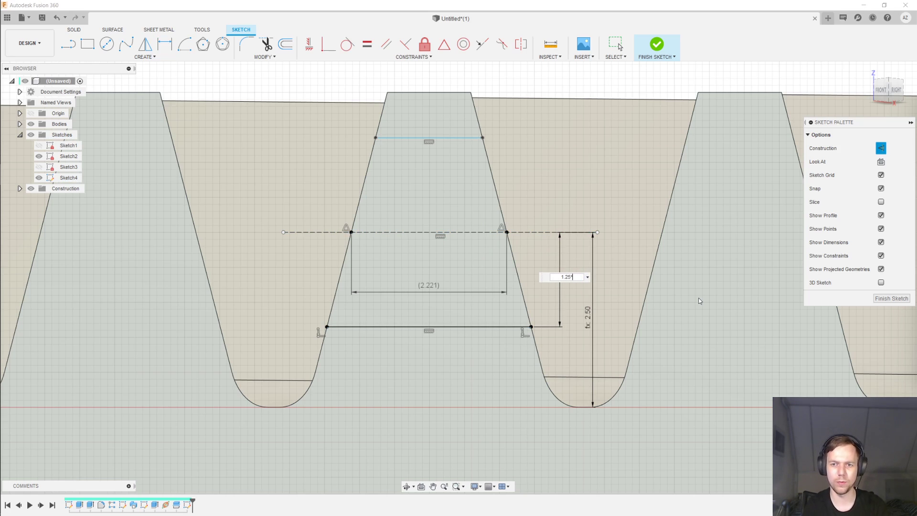
type("*module")
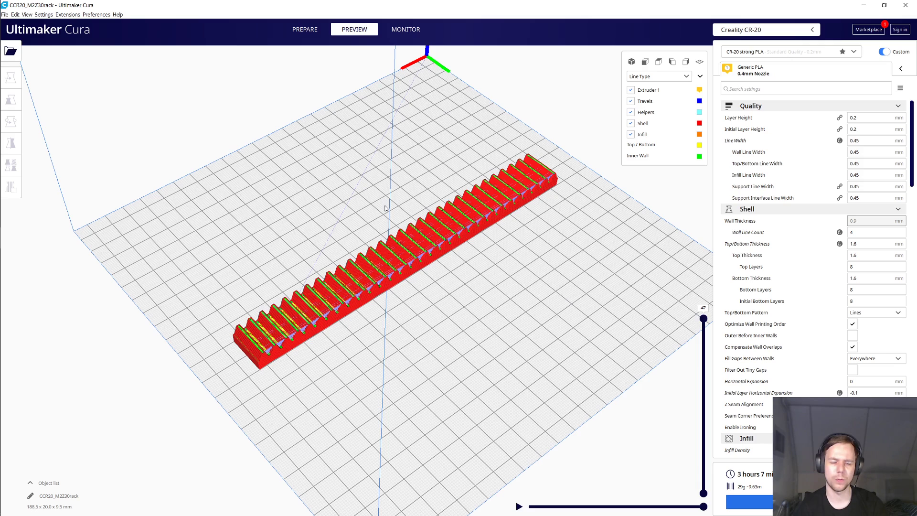
Orbit and zoom the Cura preview onto the sliced rack's tooth layers.
right_click_drag(386, 208, 406, 197)
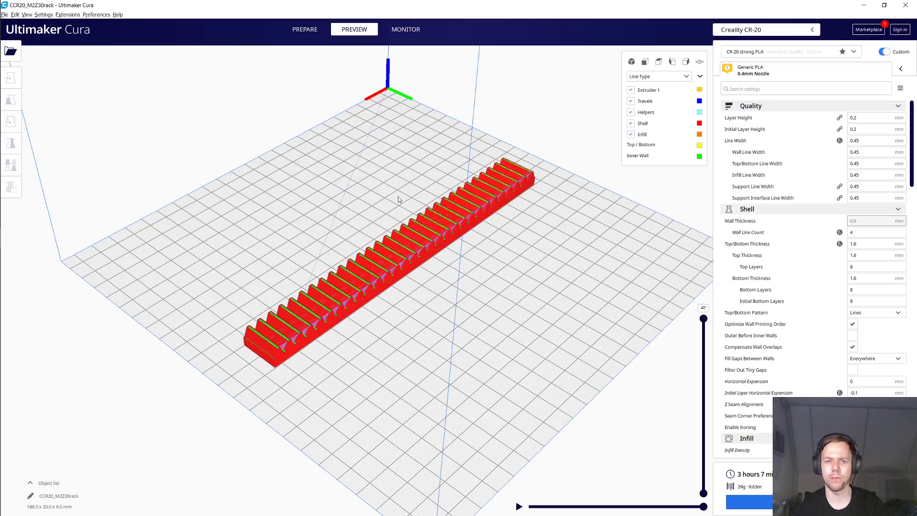
right_click_drag(399, 199, 305, 187)
scroll(426, 241, "up", 5)
scroll(305, 188, "down", 1)
scroll(451, 276, "up", 4)
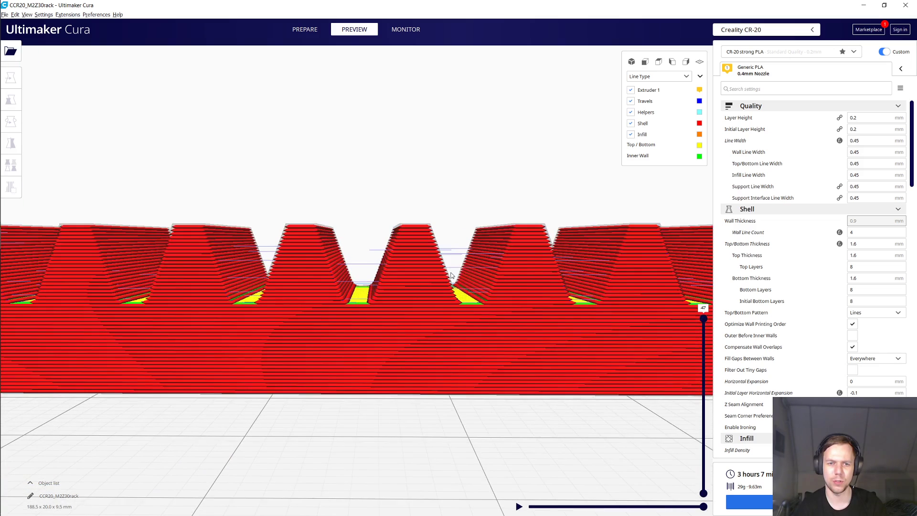
scroll(452, 276, "up", 2)
scroll(381, 254, "up", 3)
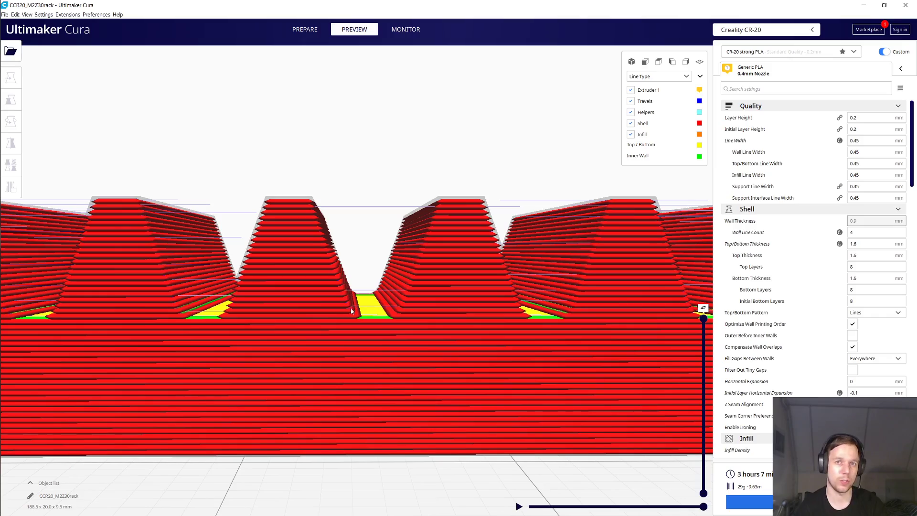
scroll(342, 271, "down", 1)
scroll(342, 271, "down", 3)
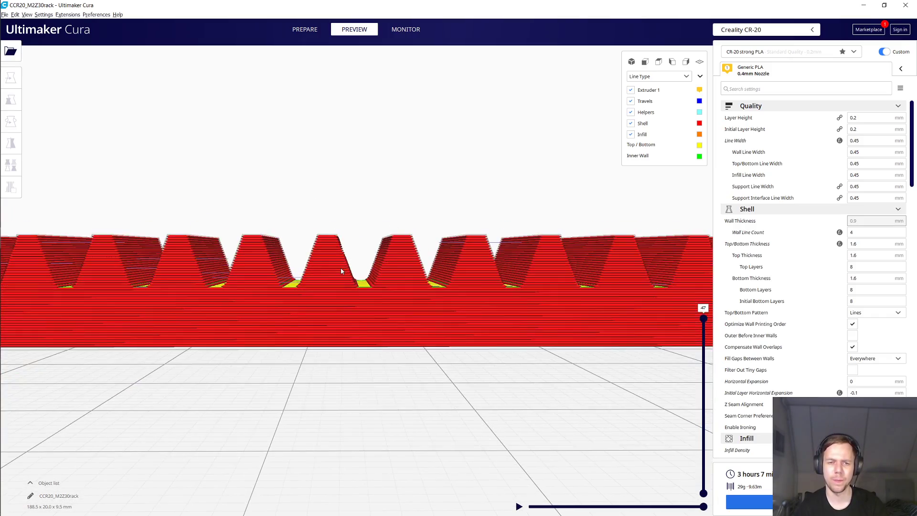
Rotate the rack -90° in Cura so its tooth profile faces up.
right_click_drag(324, 226, 444, 273)
left_click(445, 273)
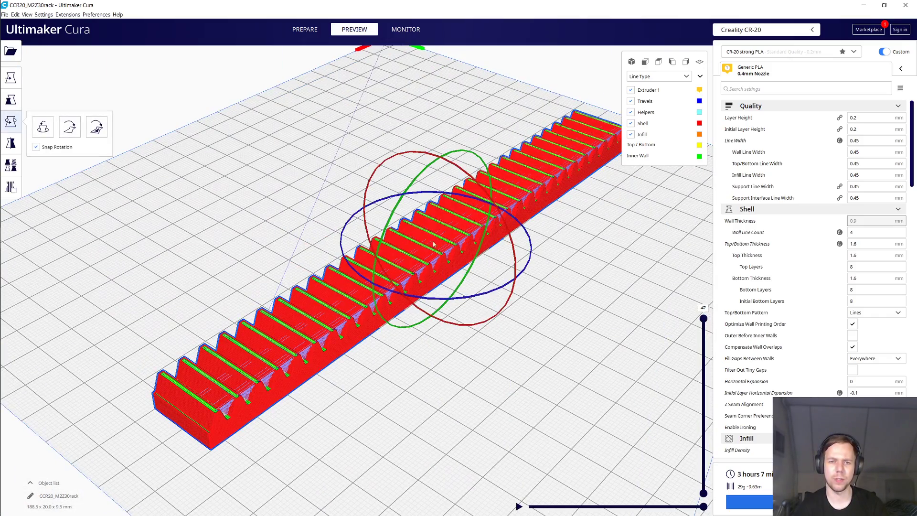
right_click_drag(553, 240, 608, 201)
left_click_drag(479, 203, 459, 362)
left_click(458, 362)
Zoom in on the rotated rack's teeth, then return to Fusion 360.
right_click_drag(458, 362, 447, 323)
scroll(531, 226, "up", 5)
scroll(447, 321, "up", 5)
middle_click_drag(426, 311, 426, 269)
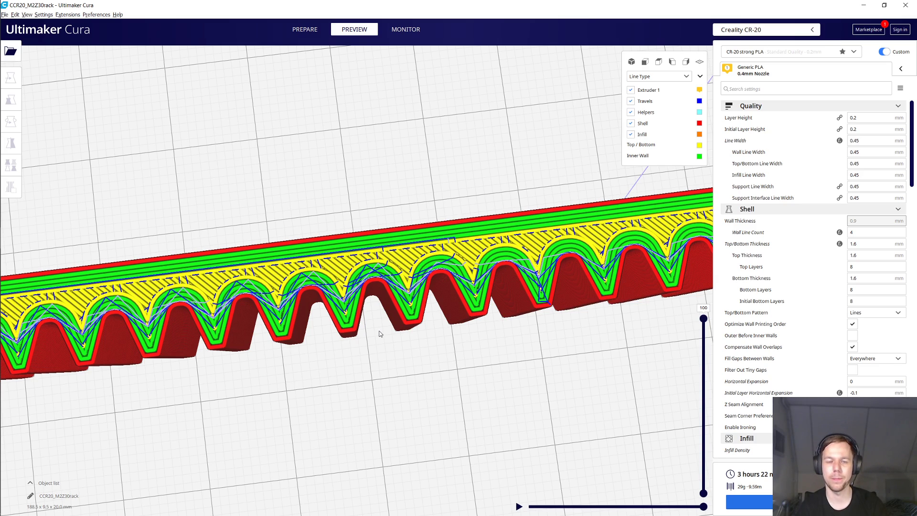
key("alt+Tab")
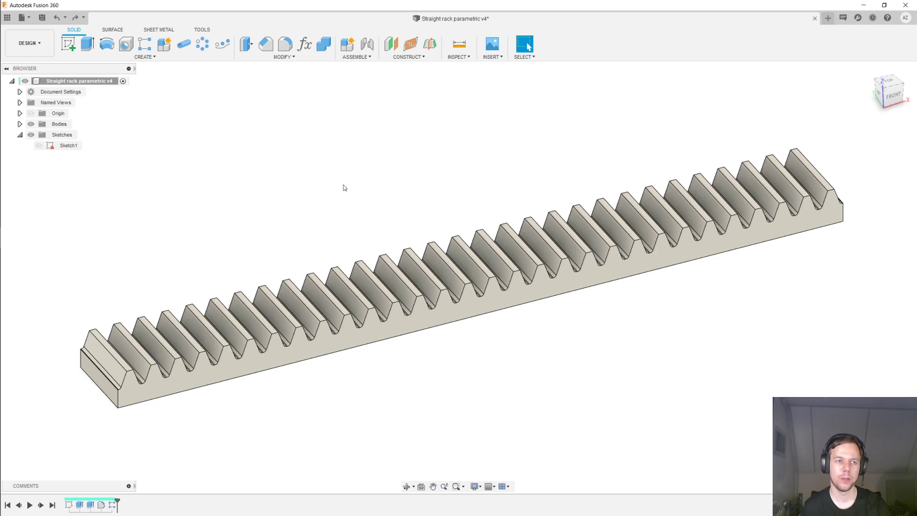
Reopen Sketch1 and draw a horizontal construction line above the rack profile.
right_click(73, 145)
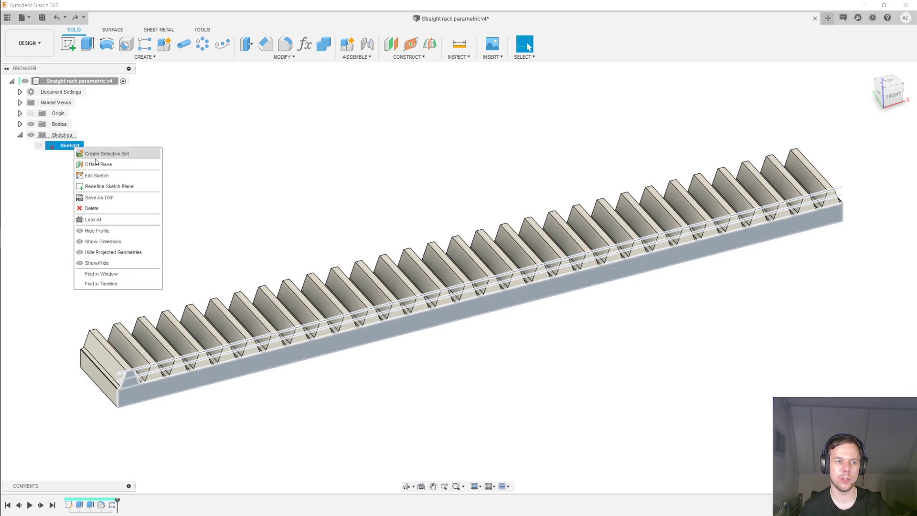
left_click(103, 174)
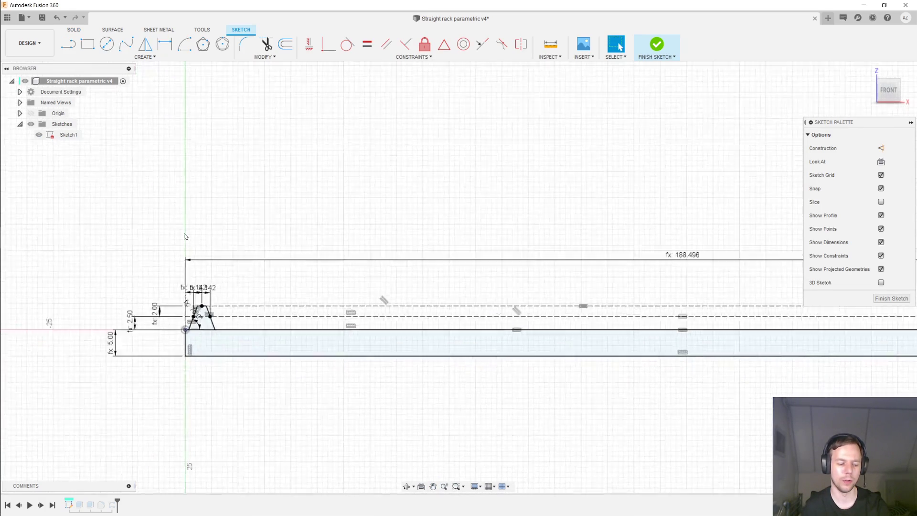
key("l")
key("x")
left_click(186, 249)
left_click(538, 249)
key("Escape")
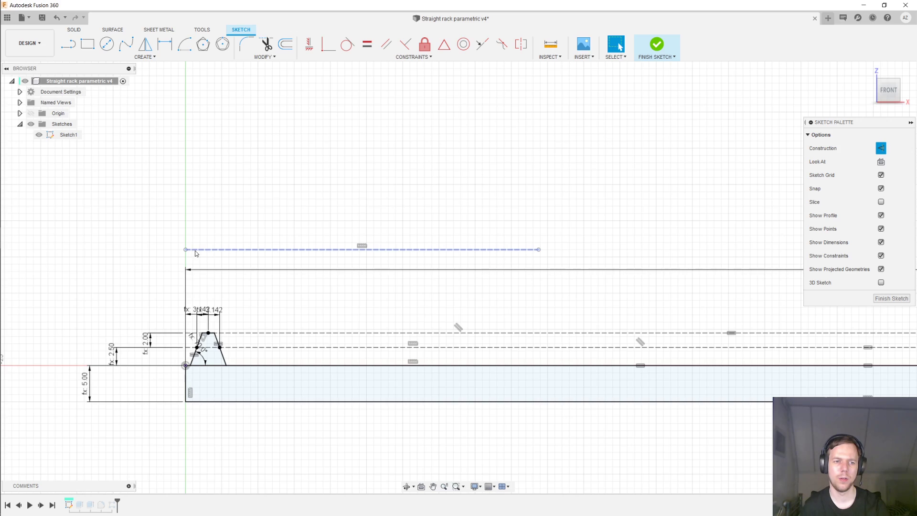
Make the line's left end coincident with the rack's left edge and equal to the dashed line.
left_click(186, 250)
left_click(185, 381)
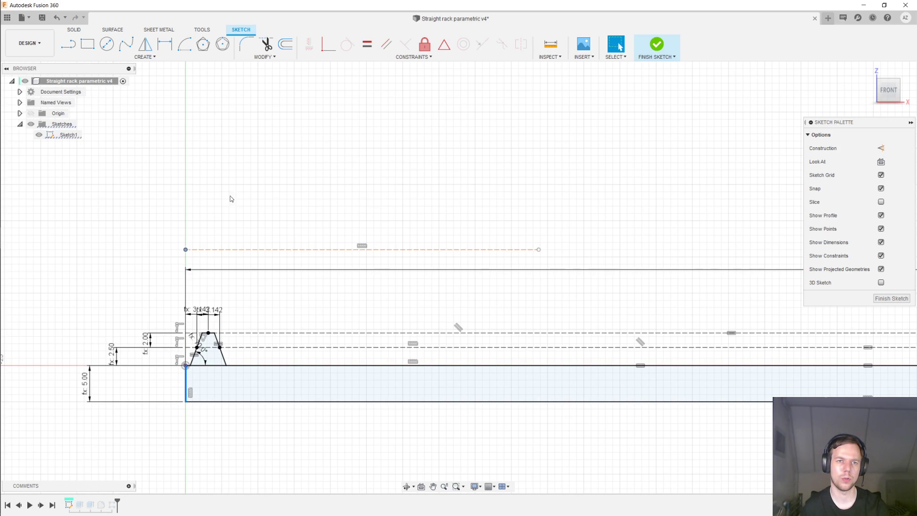
left_click(327, 45)
left_click(344, 249)
left_click(345, 347)
left_click(367, 45)
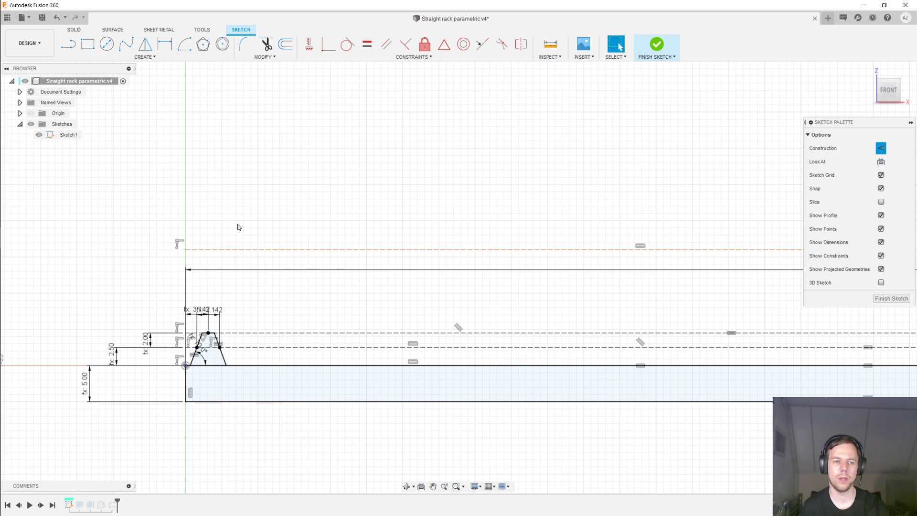
Dimension the gap between the construction line and the dashed line as 20 mm.
left_click(247, 249)
left_click(279, 347)
key("d")
left_click(132, 305)
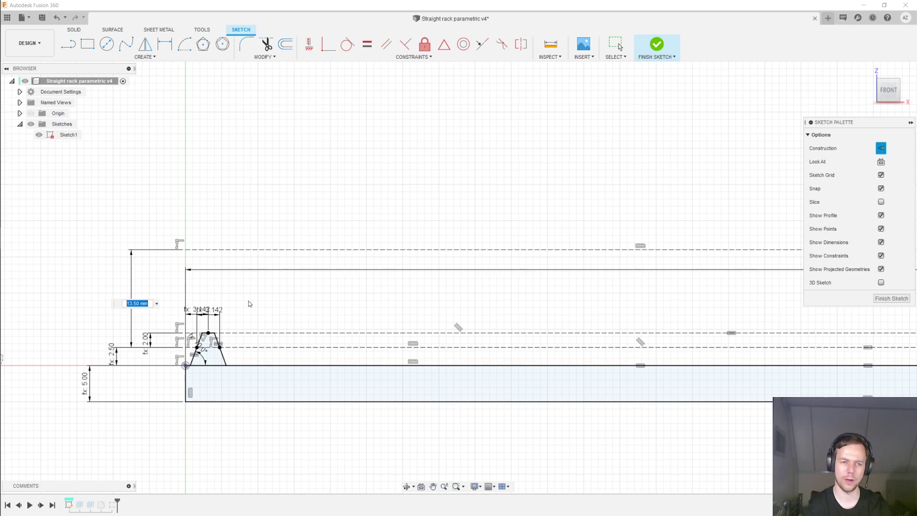
type("20")
key("Return")
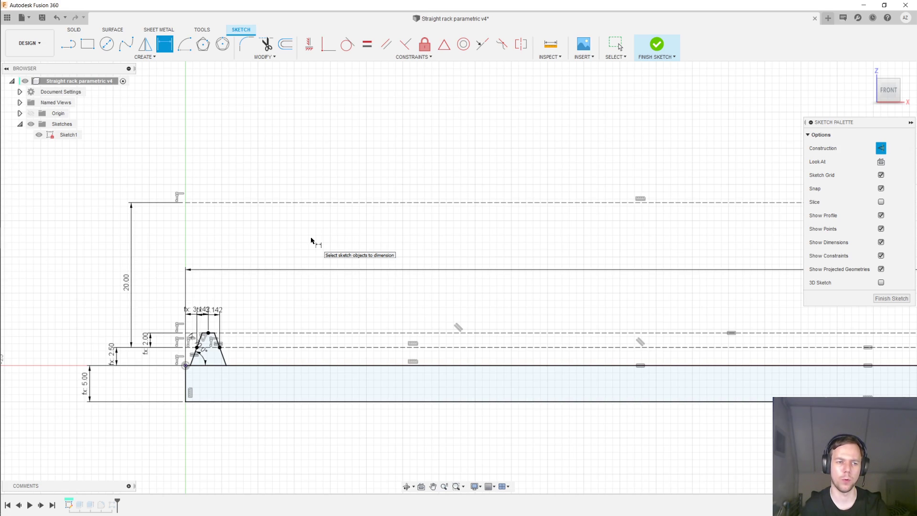
Finish the sketch and view the rack from an angled 3-D perspective.
scroll(311, 241, "down", 1)
left_click(882, 298)
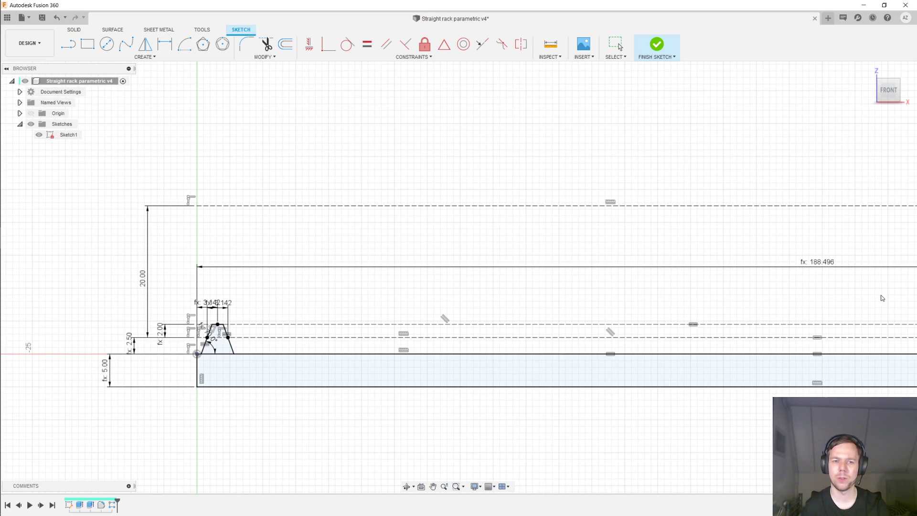
left_click(38, 145)
left_click(39, 145)
mouse_move(299, 153)
middle_mouse_down("shift")
mouse_move(325, 170)
mouse_move(448, 144)
mouse_move(325, 190)
middle_mouse_up("shift")
scroll(324, 190, "down", 1)
middle_click_drag(349, 157, 360, 156, "shift")
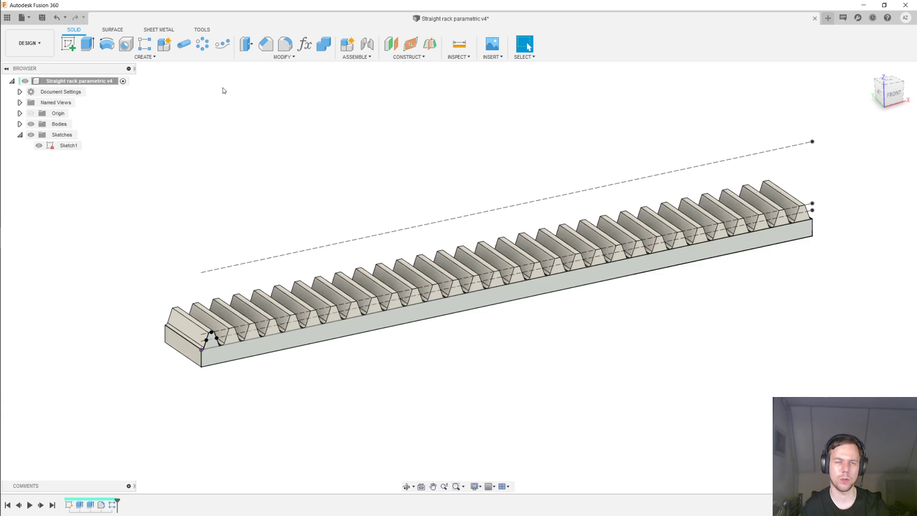
Create a new component from the rack body.
left_click(164, 46)
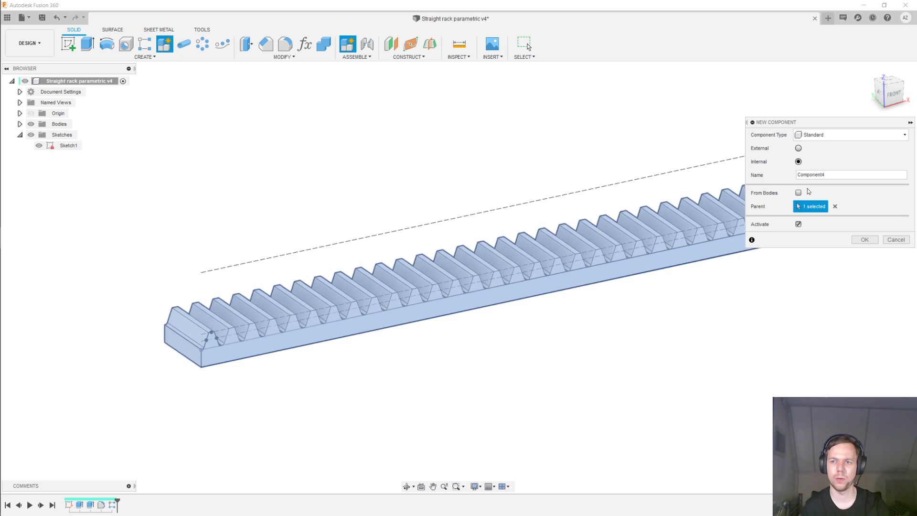
left_click(798, 192)
middle_click_drag(533, 135, 490, 148)
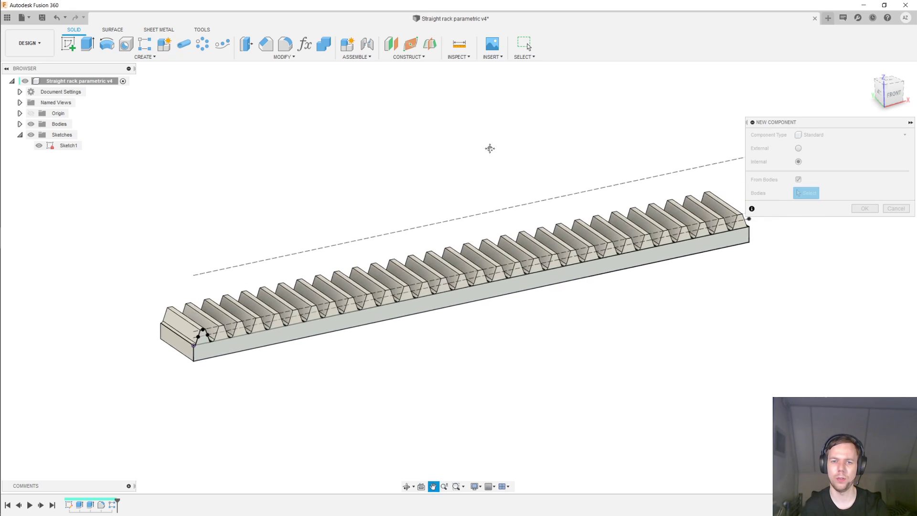
left_click(512, 234)
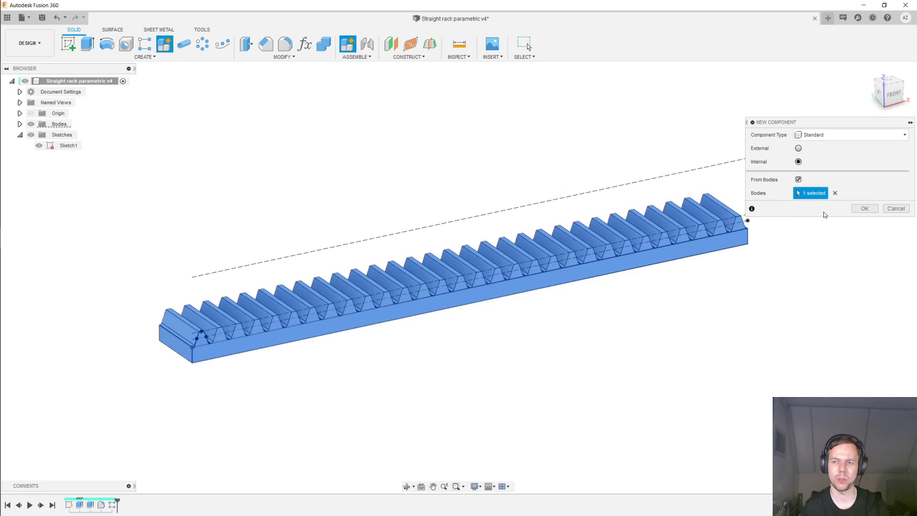
left_click(864, 208)
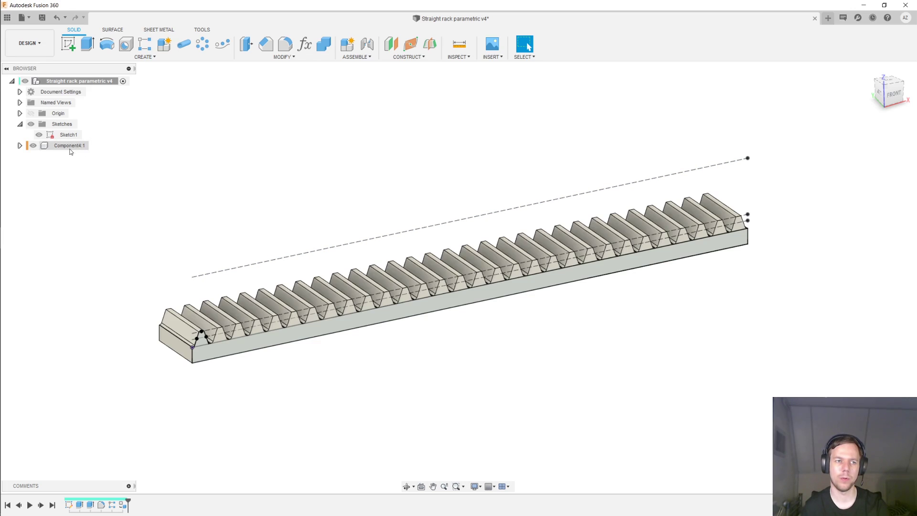
Rename the new component to Rack and ground it in place.
double_click(71, 145)
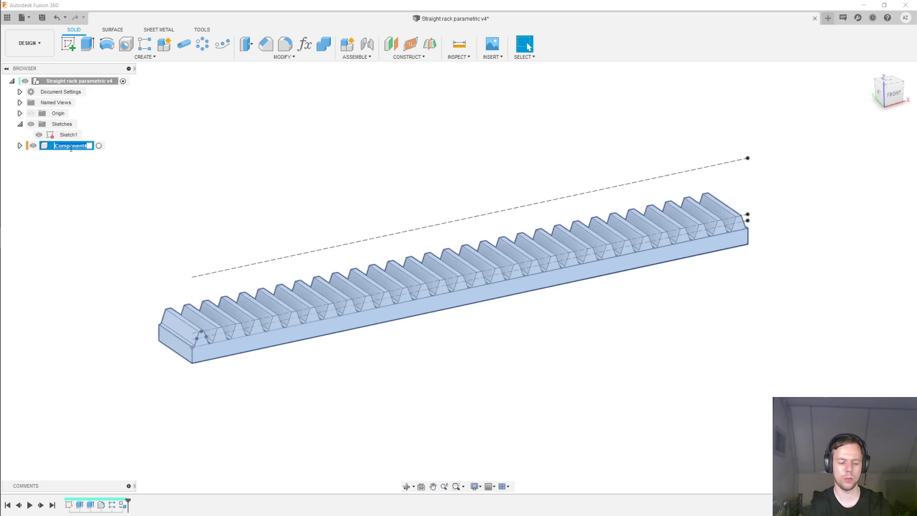
type("Rack")
key("Return")
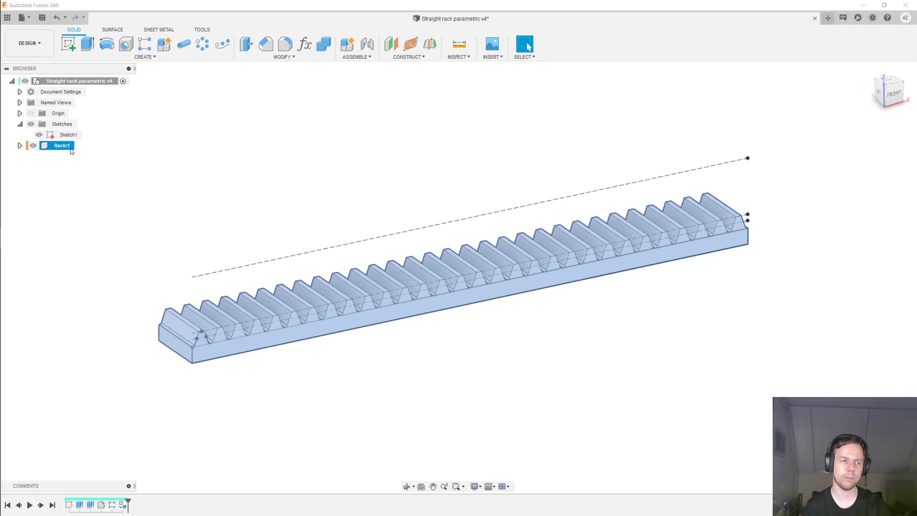
right_click(66, 148)
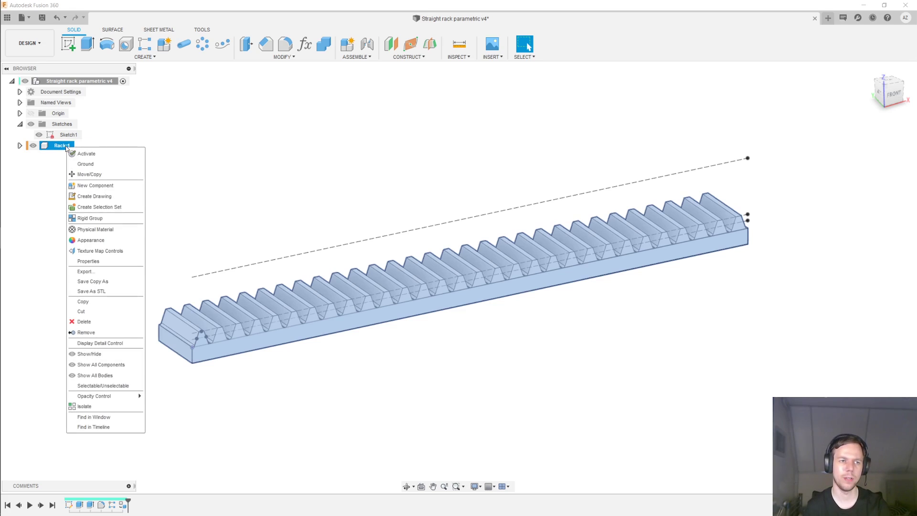
left_click(107, 164)
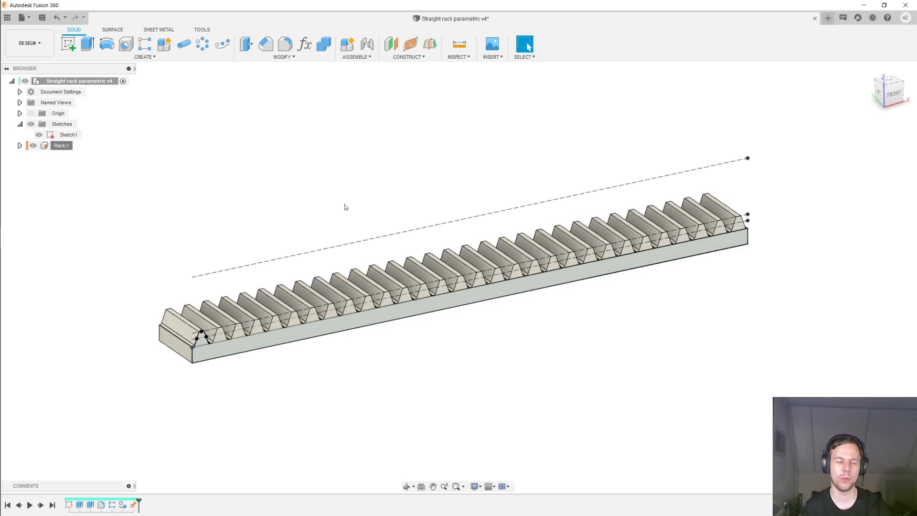
scroll(345, 204, "down", 1)
middle_click_drag(192, 123, 223, 133)
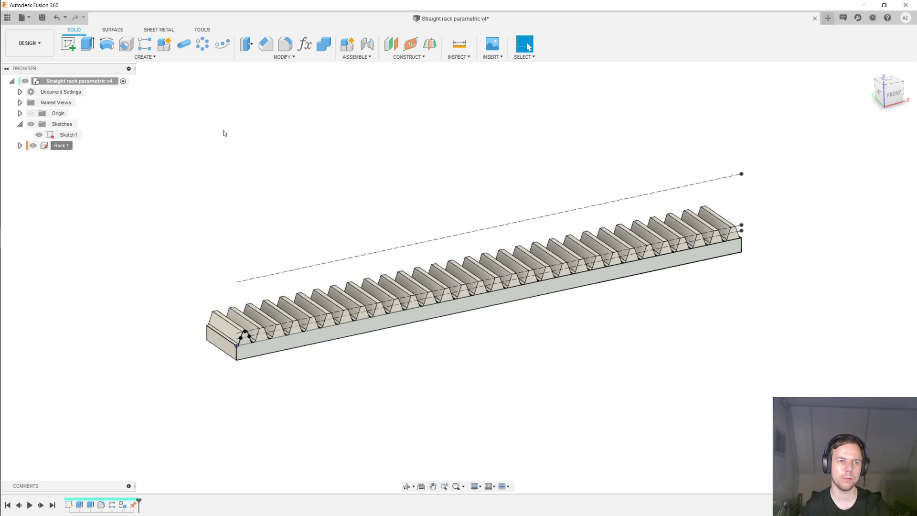
Add an empty component named Shaft and reactivate the top-level design.
left_click(167, 48)
double_click(798, 175)
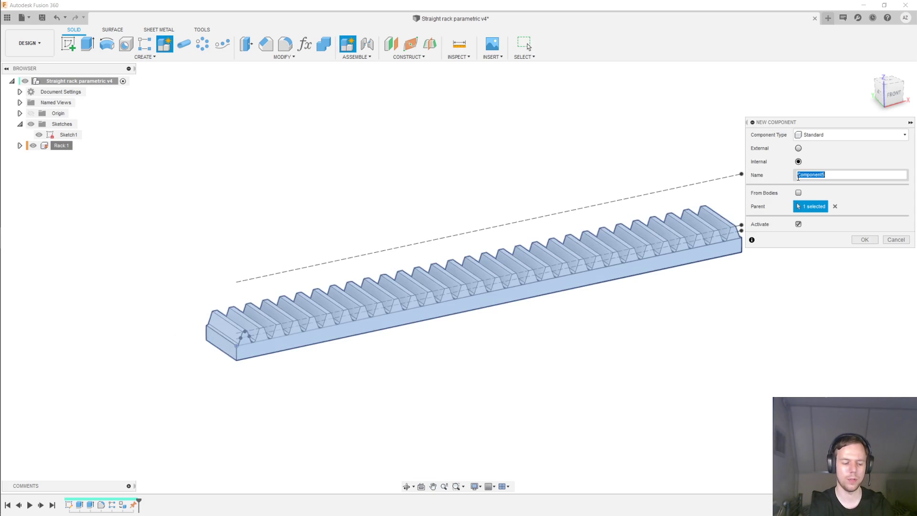
type("Shaft")
key("Return")
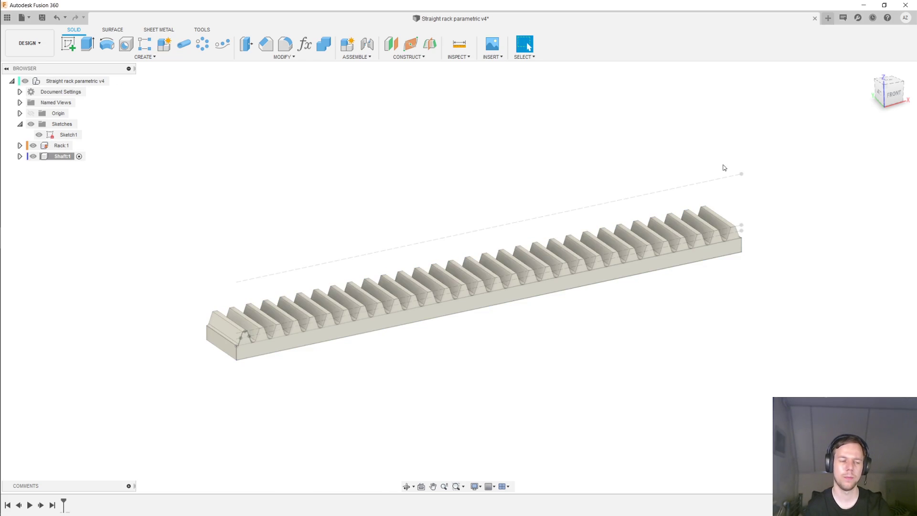
left_click(114, 82)
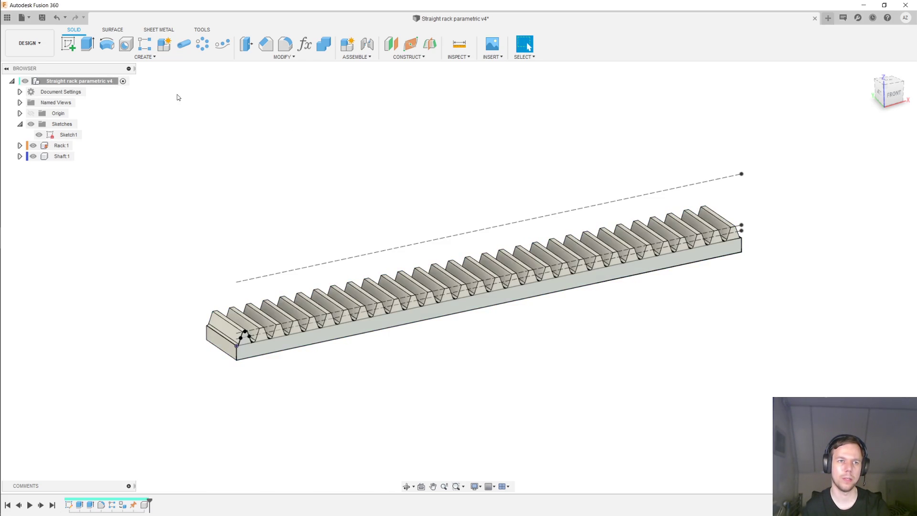
Launch the SpurGear script from Scripts and Add-Ins.
left_click(203, 30)
left_click(100, 57)
left_click(115, 65)
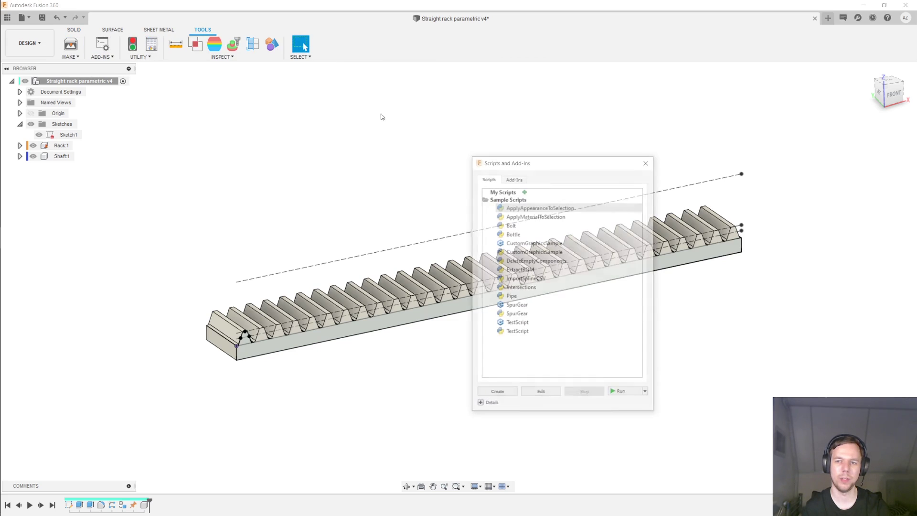
double_click(544, 313)
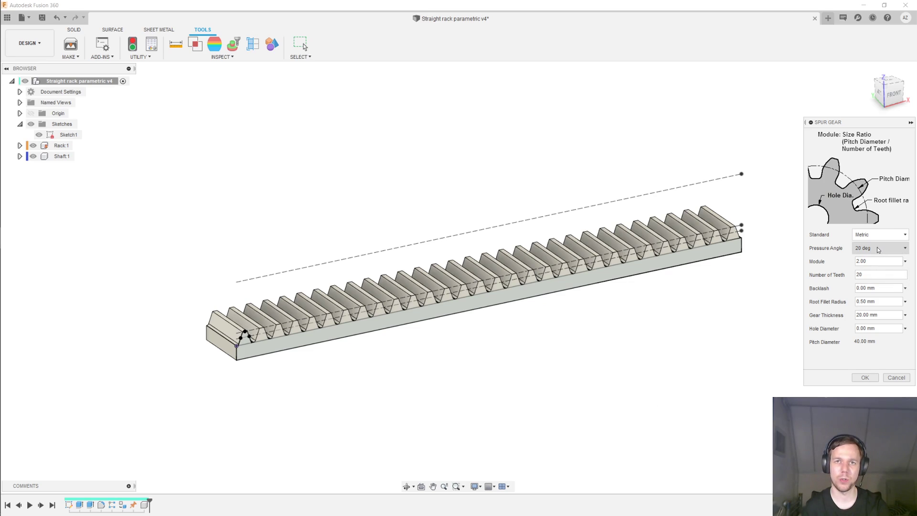
Keep 20 teeth, set Gear Thickness to the Width parameter, and generate the gear.
double_click(870, 275)
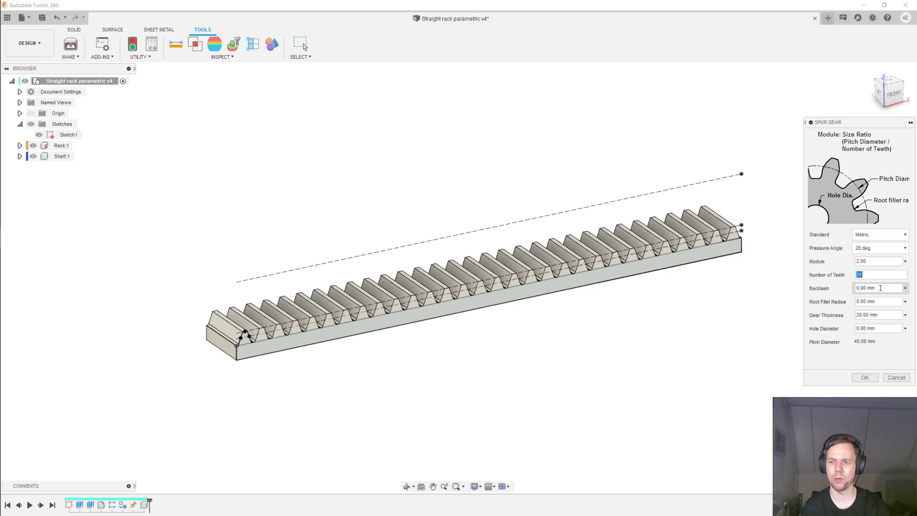
left_click(880, 288)
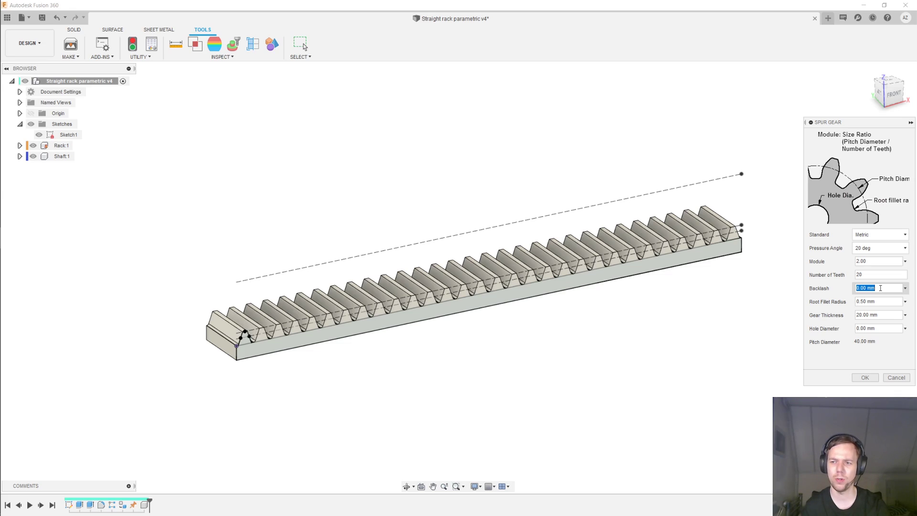
left_click(874, 314)
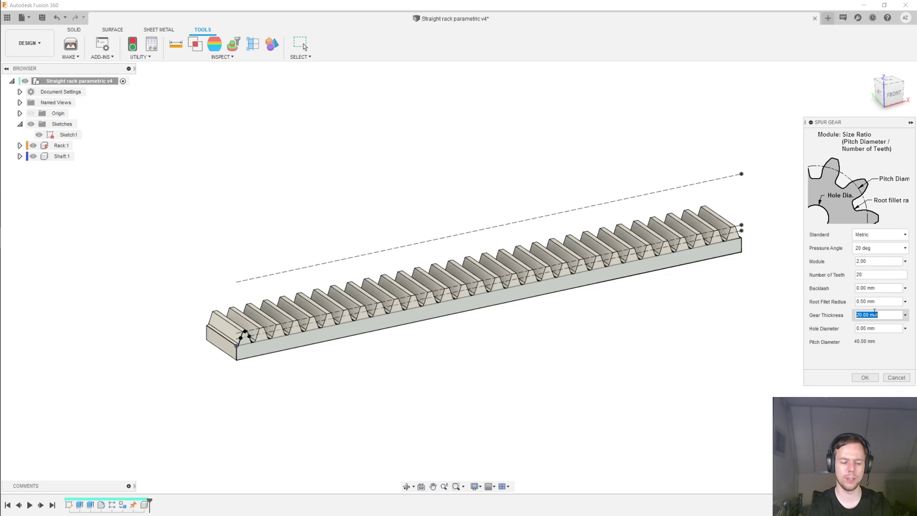
type("width")
key("Return")
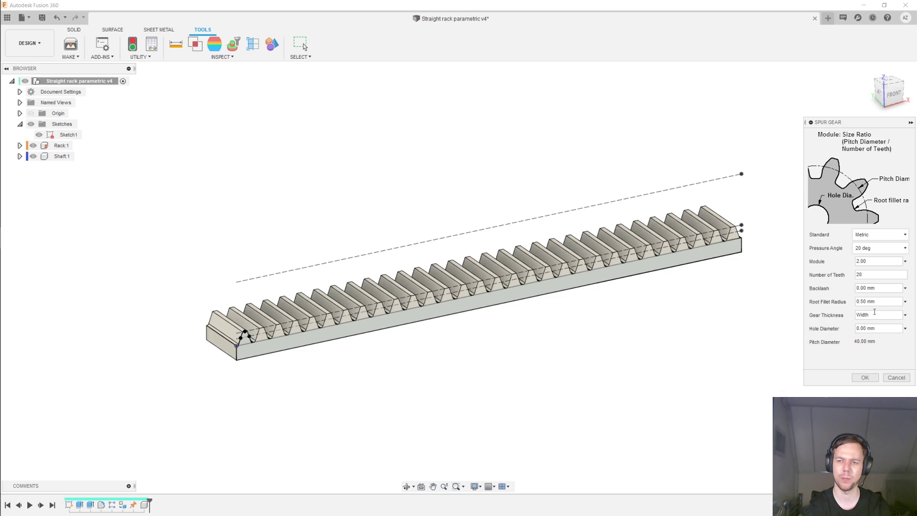
key("Return")
middle_click_drag(417, 163, 474, 155, "shift")
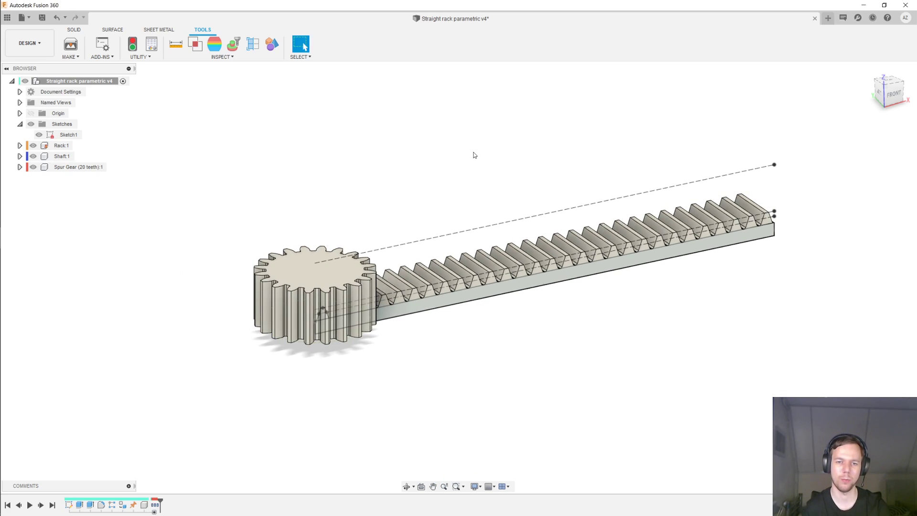
Change the Width parameter to 40 mm, then back to 20 mm, and close Parameters.
left_click(75, 30)
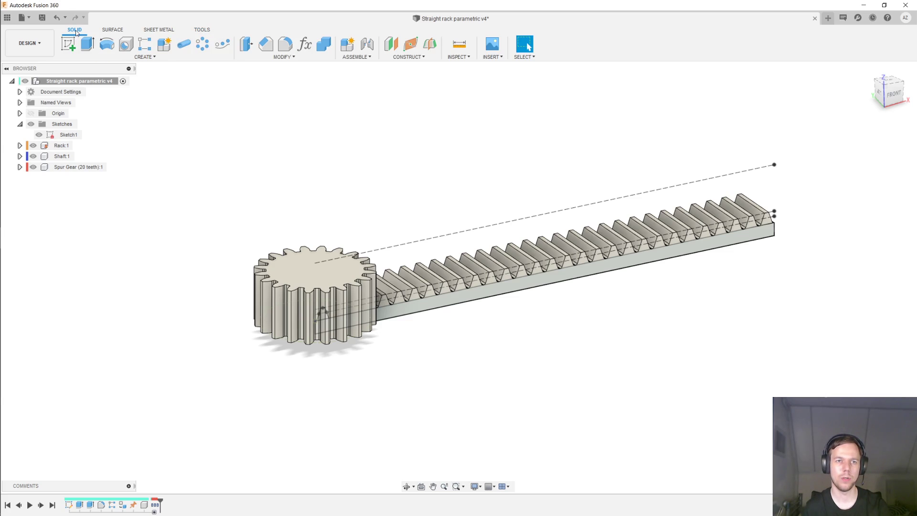
left_click(310, 45)
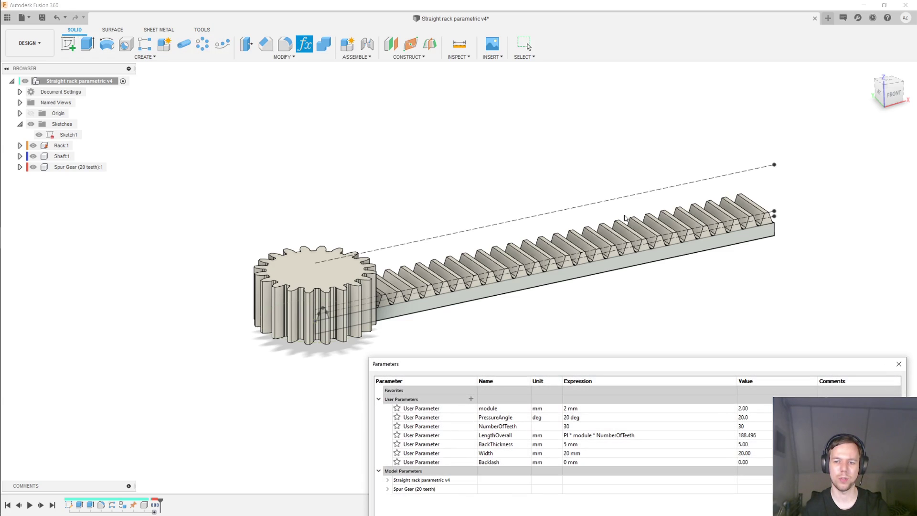
double_click(589, 457)
type("40")
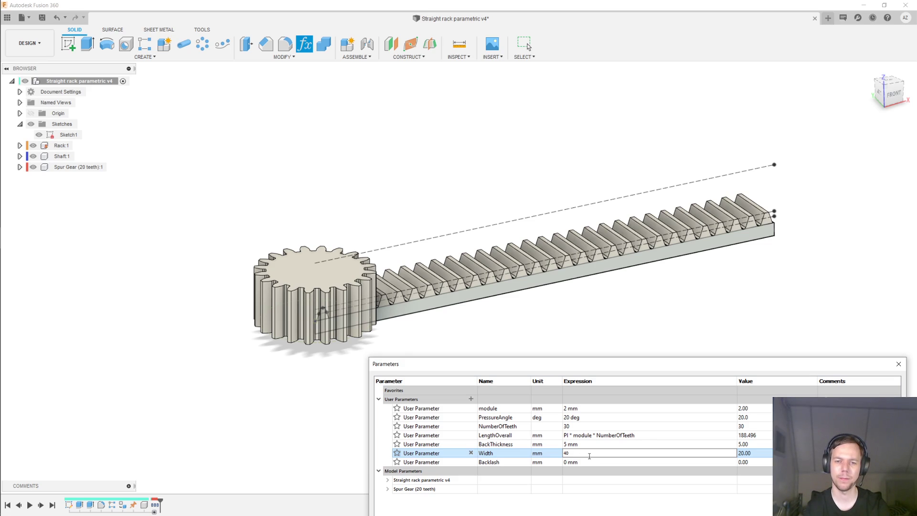
key("Return")
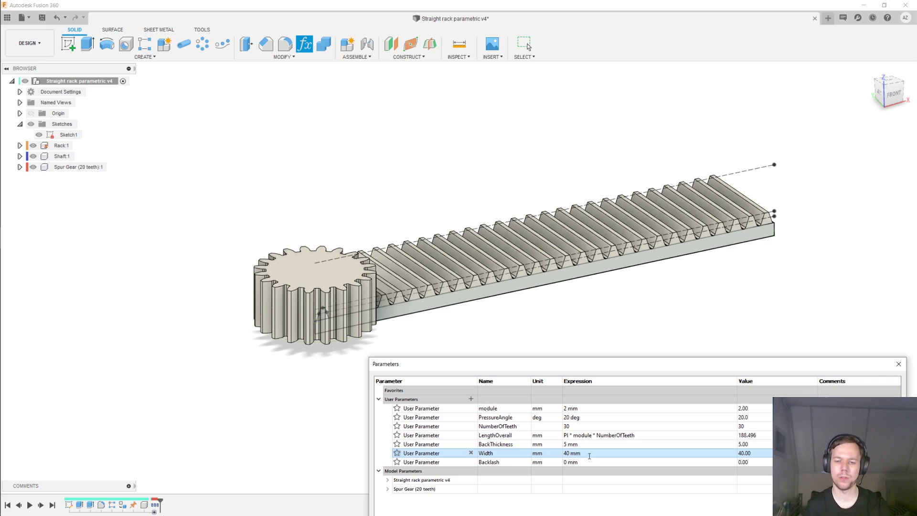
left_click(590, 456)
type("20")
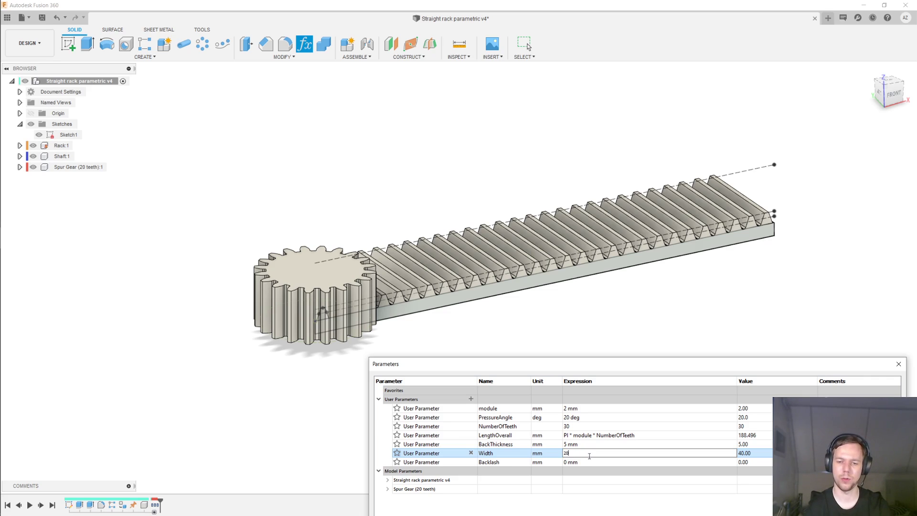
key("Return")
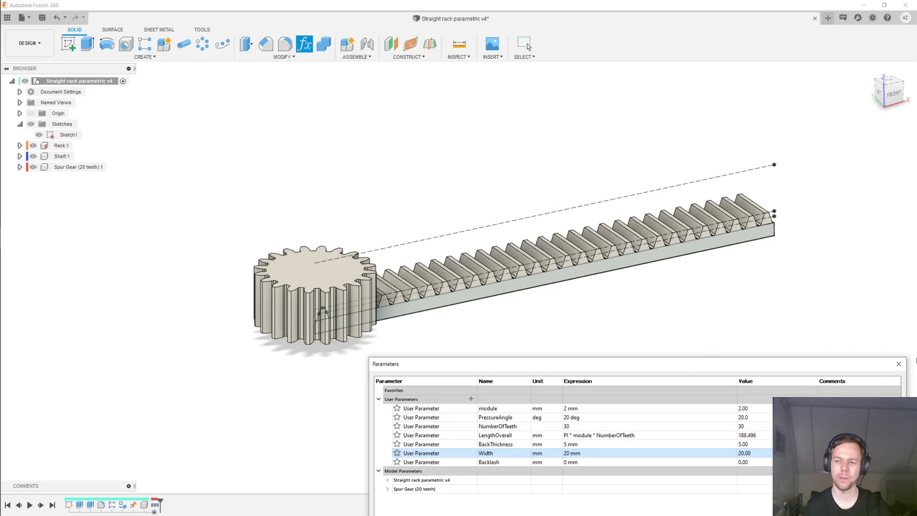
left_click(898, 364)
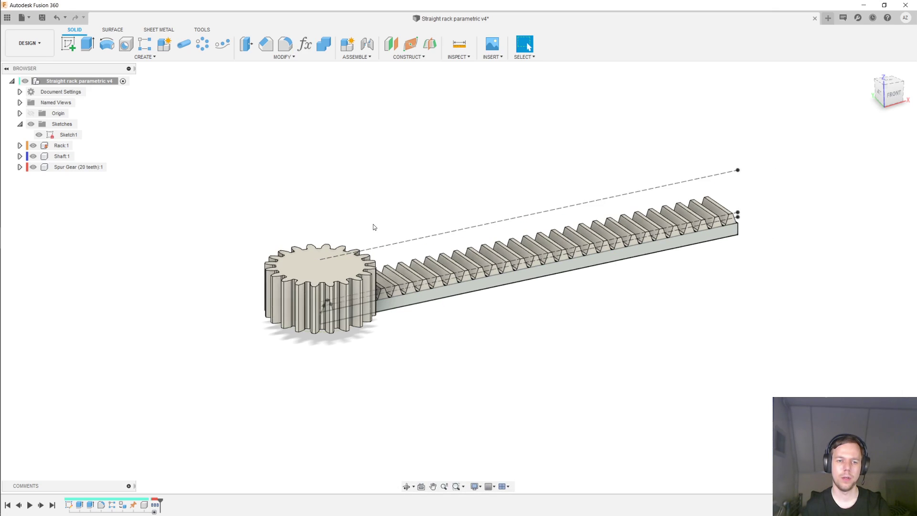
Drag the spur gear away to the left of the rack.
middle_click_drag(373, 225, 387, 174)
scroll(413, 179, "up", 2)
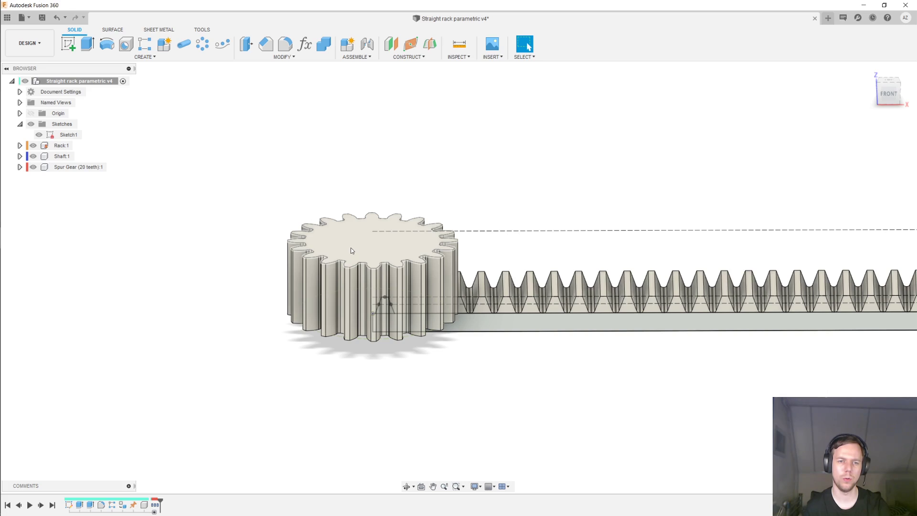
left_click_drag(352, 250, 42, 228)
middle_click_drag(176, 255, 221, 260)
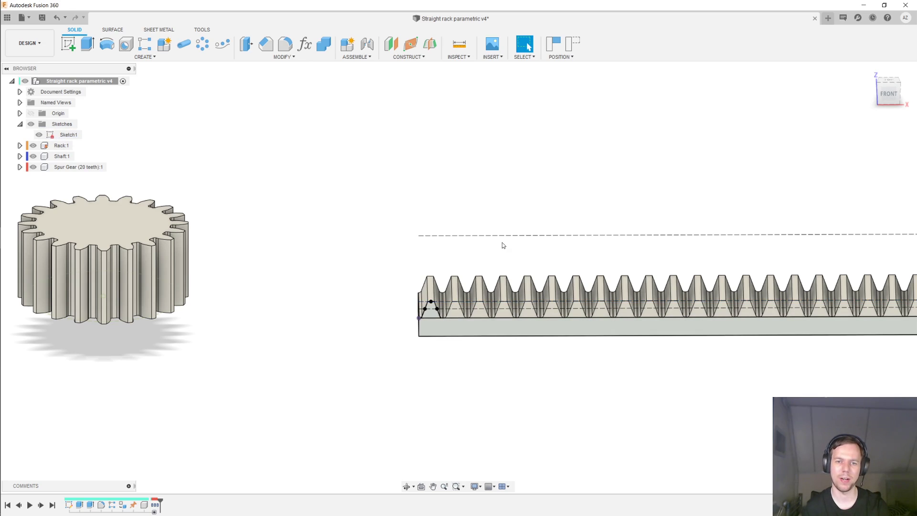
scroll(477, 251, "up", 3)
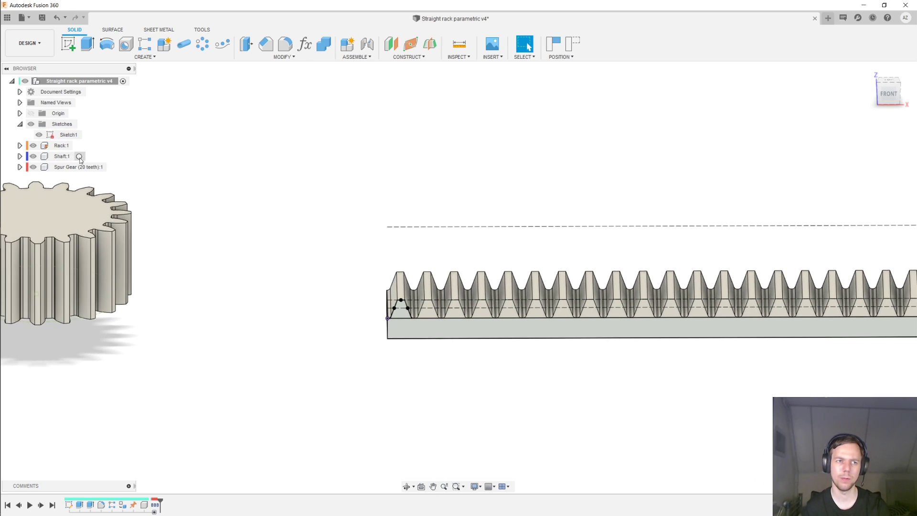
In Shaft:1, sketch an 8 mm circle on the rack's end face.
left_click(80, 157)
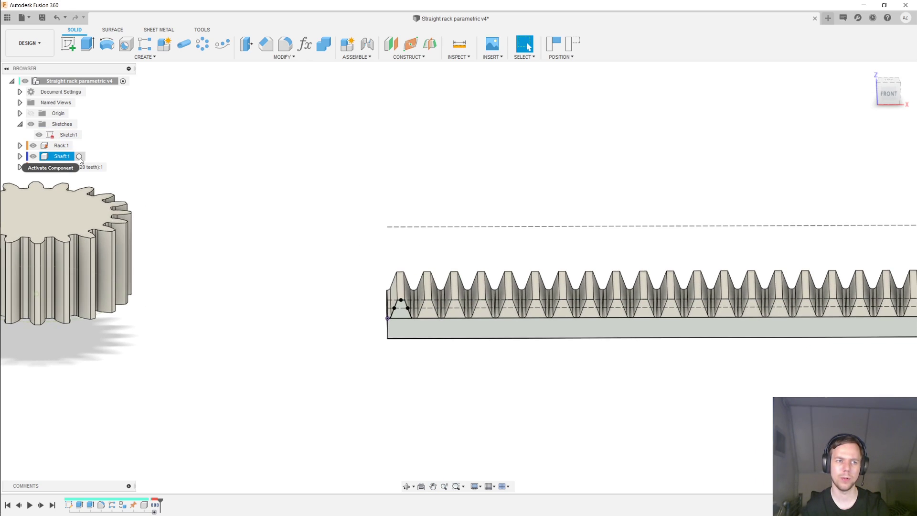
left_click(70, 46)
left_click(406, 298)
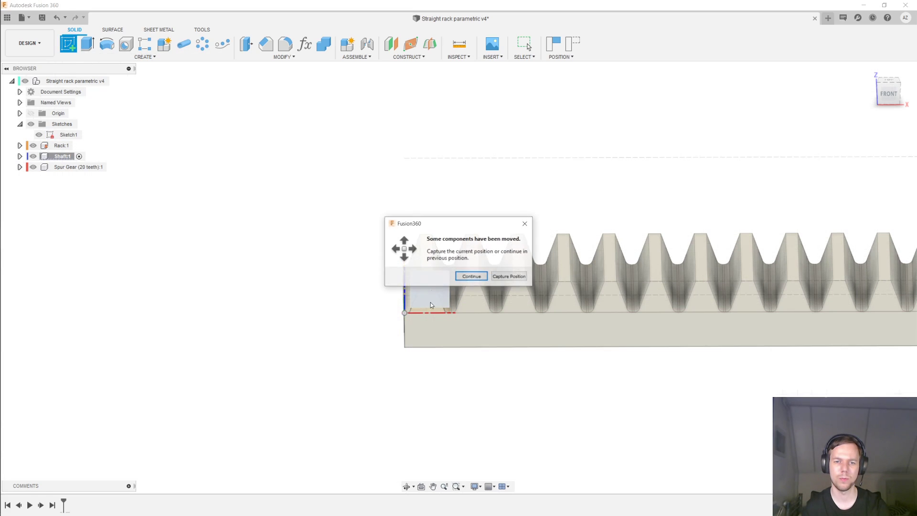
left_click(510, 277)
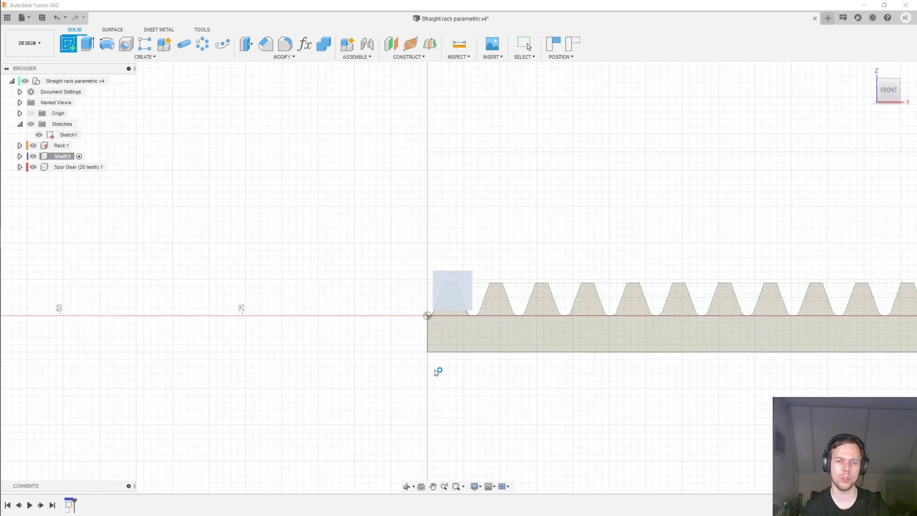
key("c")
left_click(423, 295)
type("8")
key("Return")
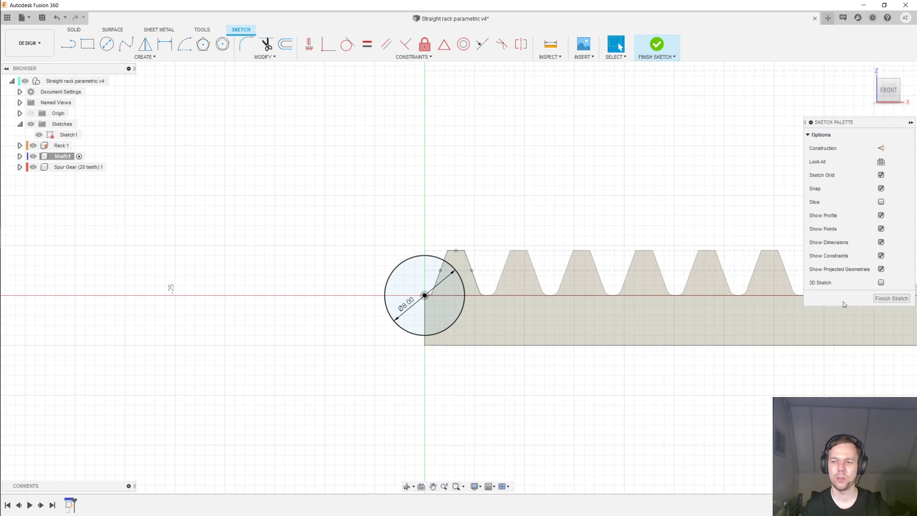
left_click(891, 298)
Extrude the circle by Width into the shaft and reactivate the top-level design.
key("e")
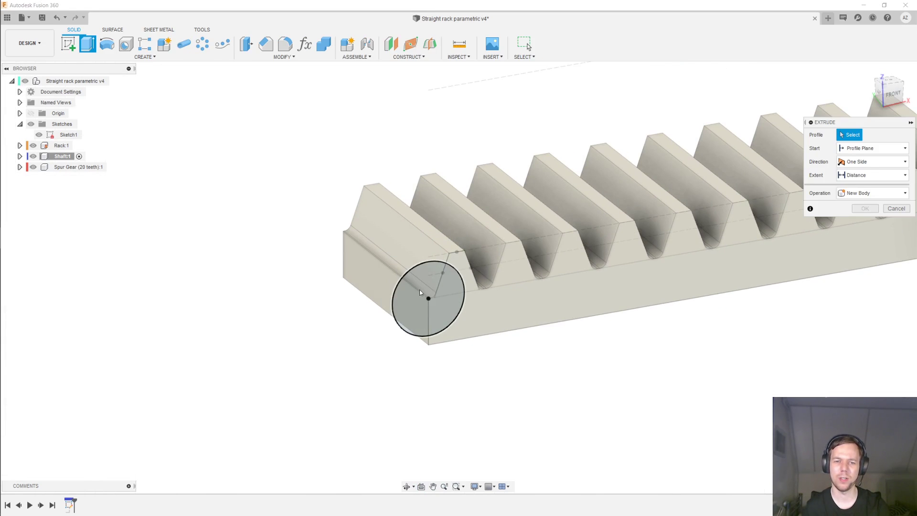
left_click(423, 309)
left_click_drag(374, 271, 377, 259)
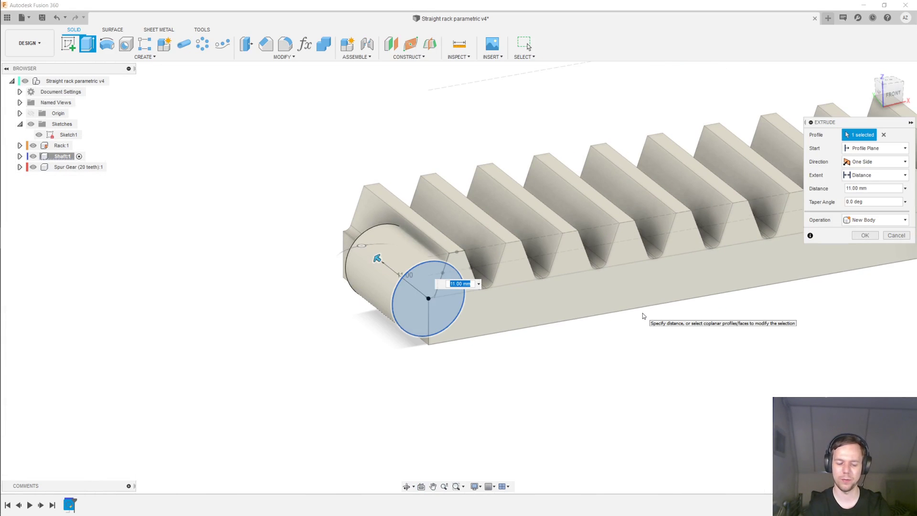
type("width")
key("Return")
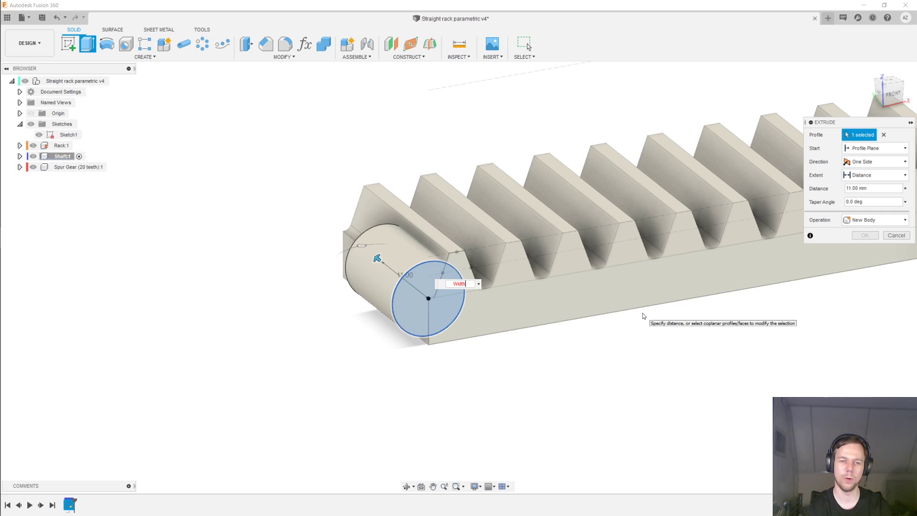
key("Return")
scroll(643, 316, "down", 3)
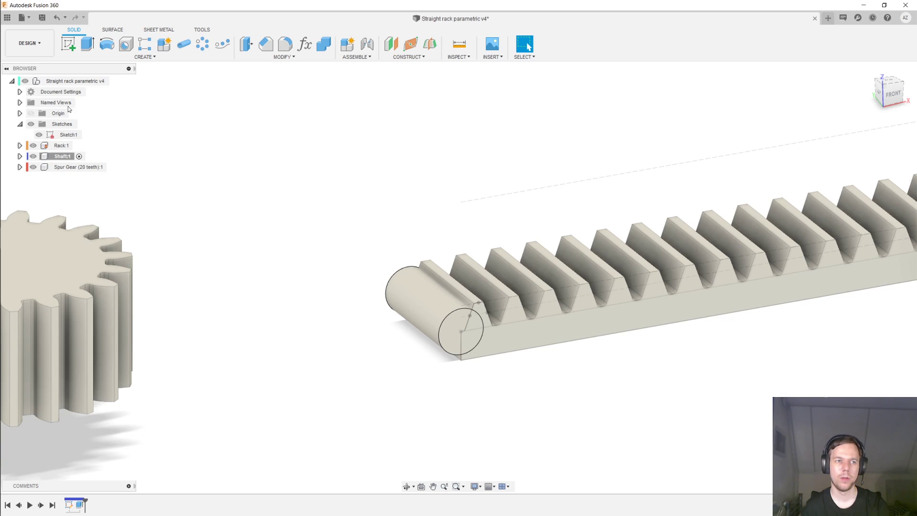
left_click(114, 81)
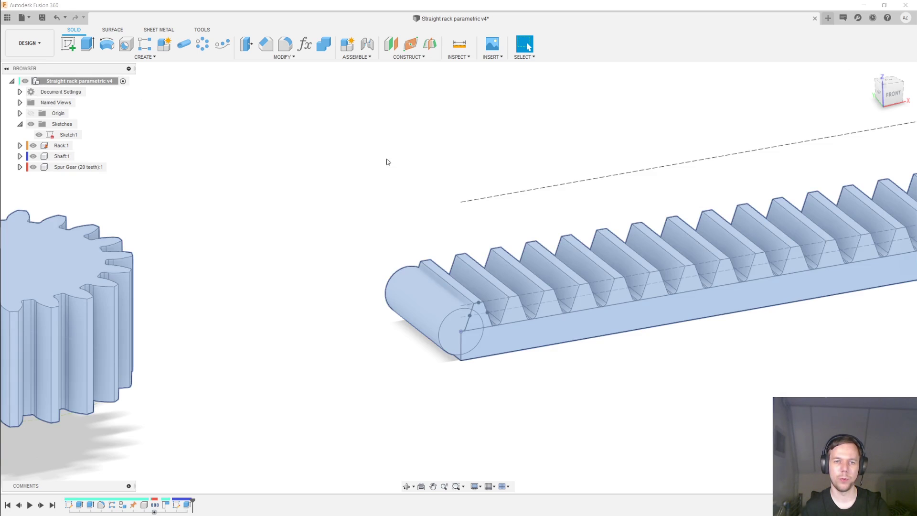
middle_click_drag(449, 175, 438, 175, "shift")
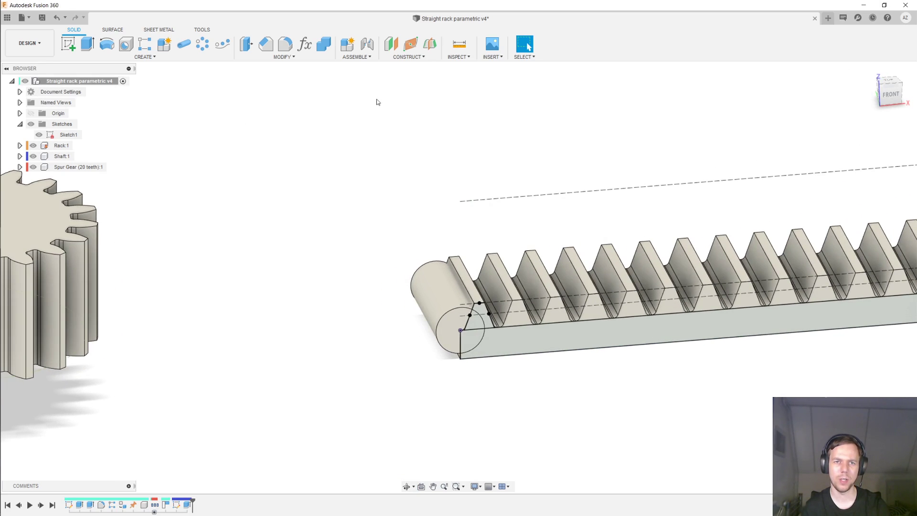
Start a joint from the shaft end's centre to the dashed line's end point.
left_click(369, 46)
scroll(502, 329, "up", 3)
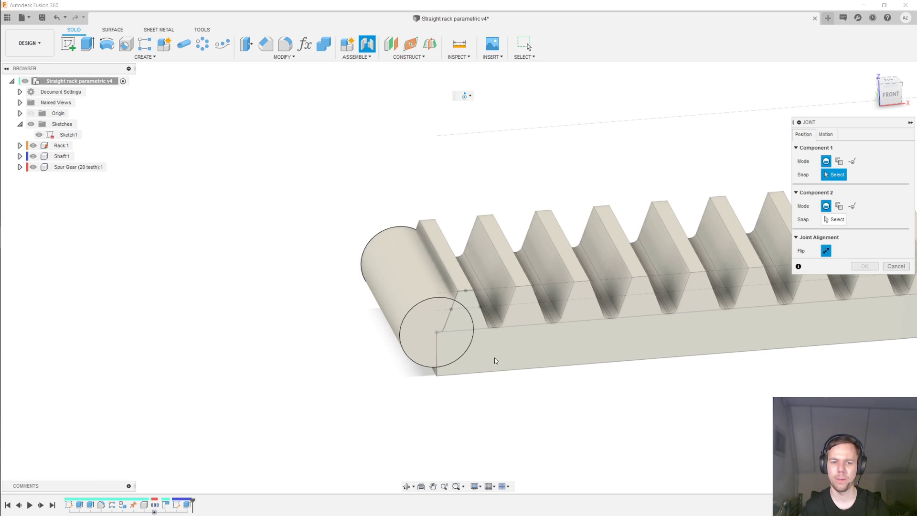
left_click(414, 328)
middle_click_drag(574, 153, 539, 173)
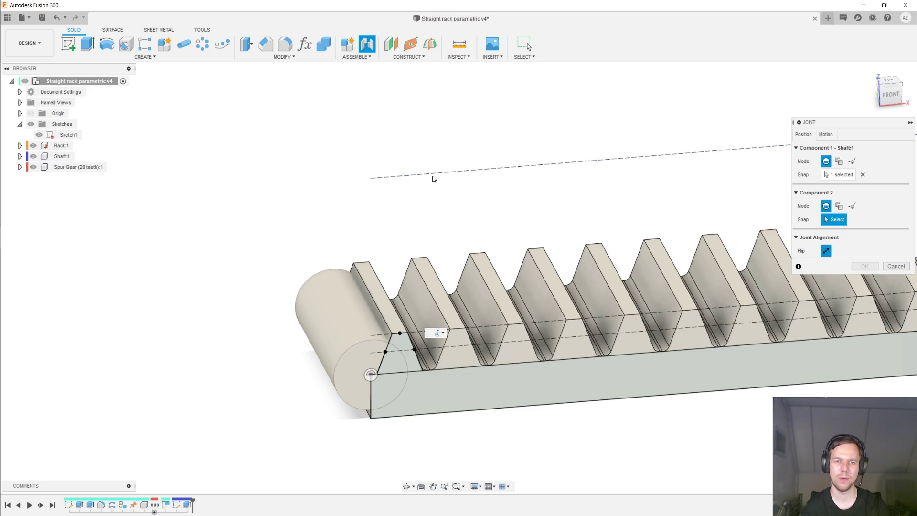
left_click(371, 180)
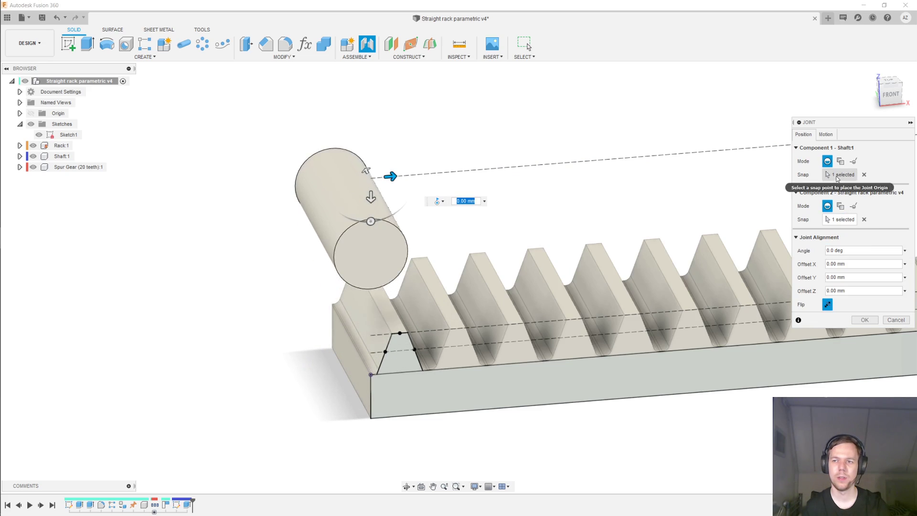
Set the joint type to Slider along the X axis and confirm it.
left_click(826, 135)
left_click(839, 148)
left_click(852, 148)
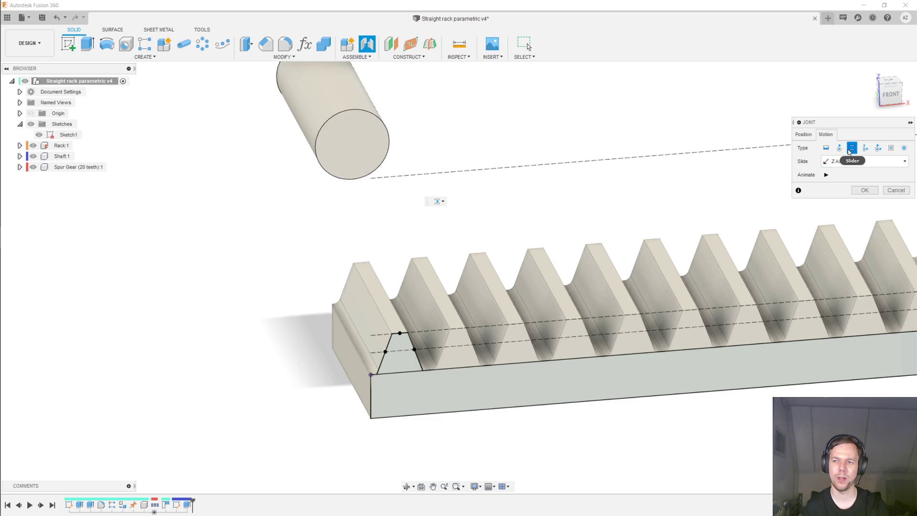
left_click(849, 159)
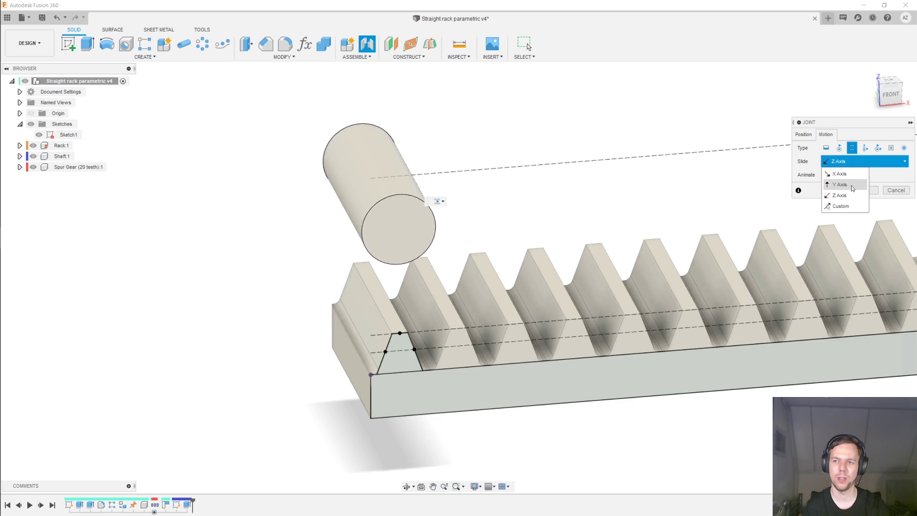
left_click(851, 185)
left_click(854, 161)
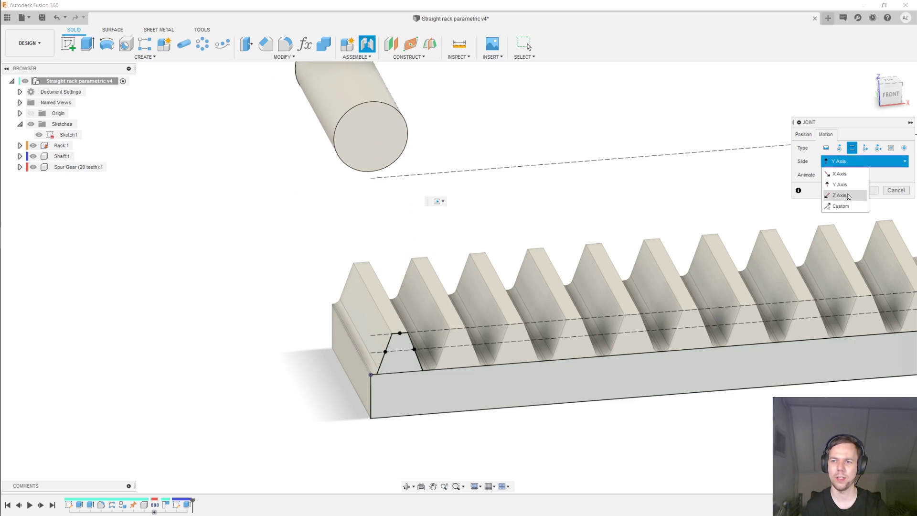
left_click(849, 178)
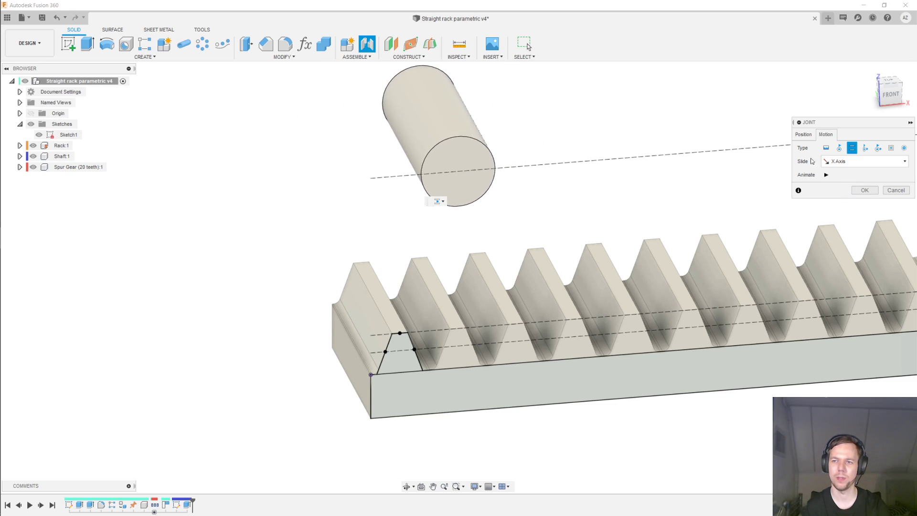
left_click(864, 190)
scroll(580, 174, "down", 5)
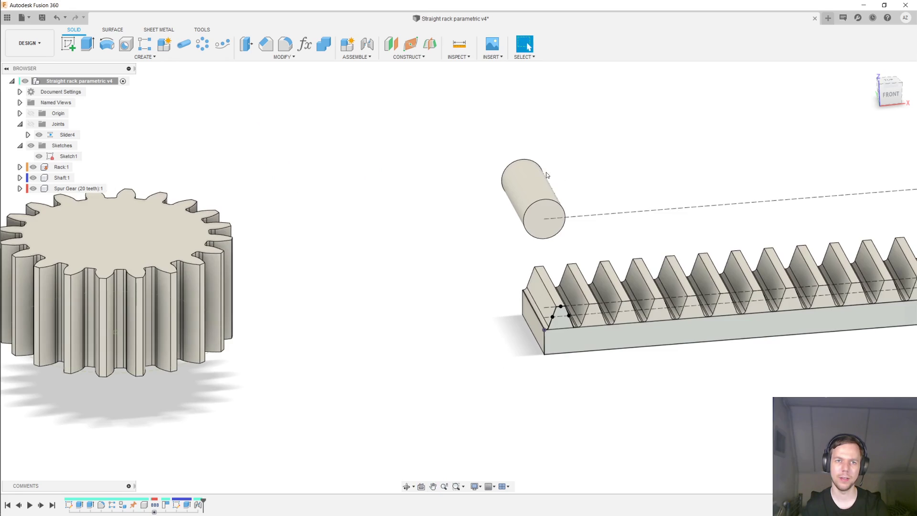
Start a joint from the gear's centre to the shaft end.
middle_click_drag(544, 170, 502, 174, "shift")
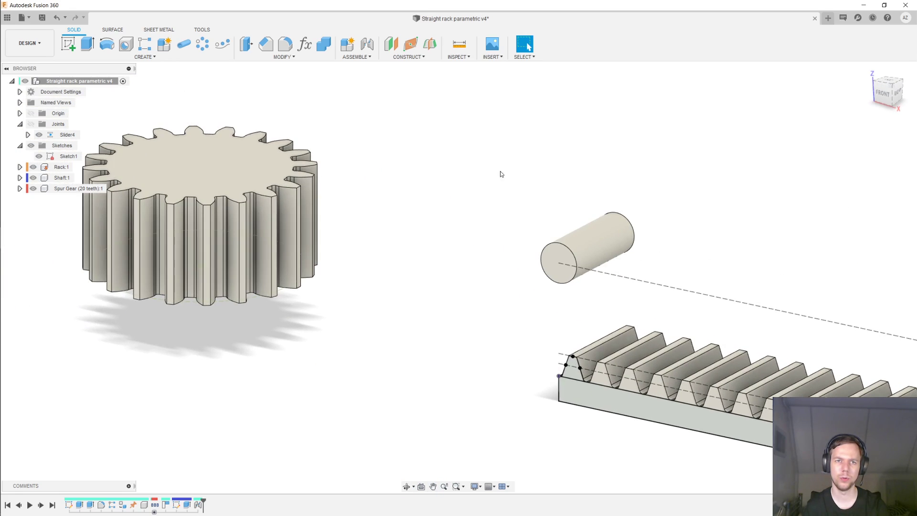
left_click(367, 45)
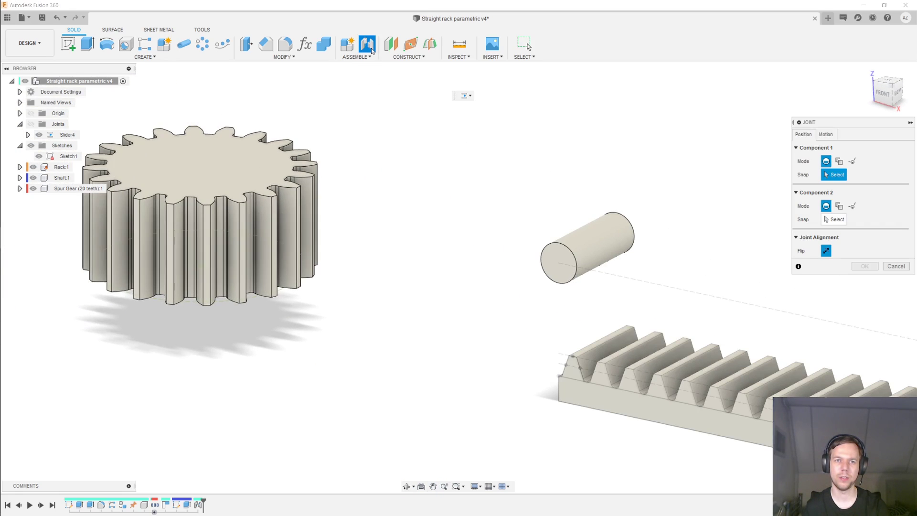
left_click(202, 179)
scroll(522, 303, "up", 5)
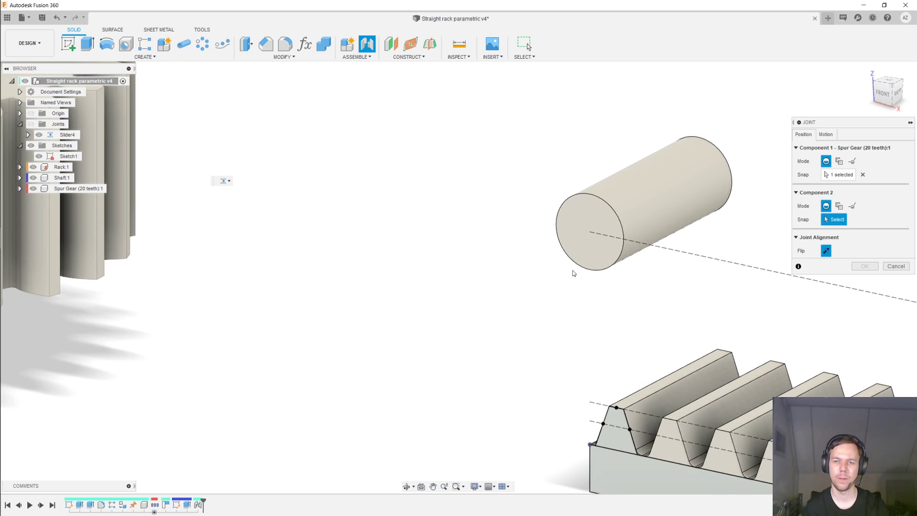
left_click(583, 262)
Make the joint Revolute, rotating about the Z axis.
left_click(826, 134)
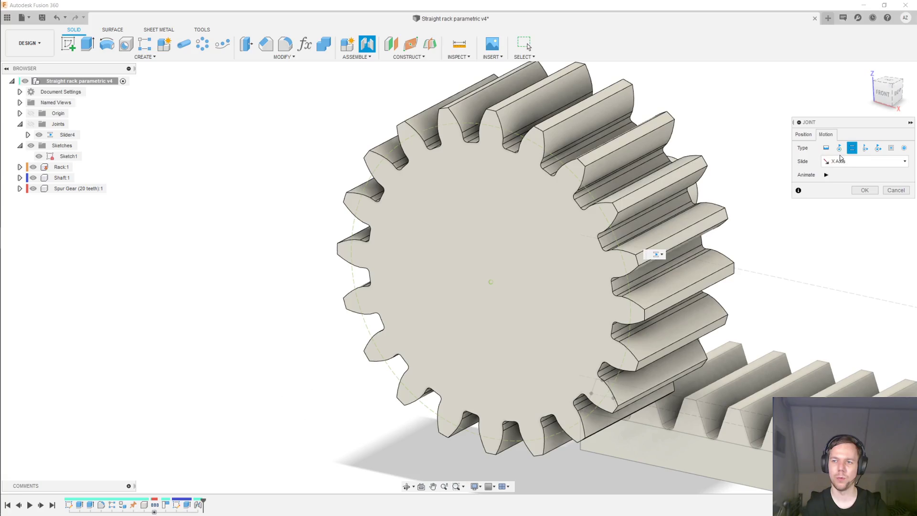
left_click(839, 148)
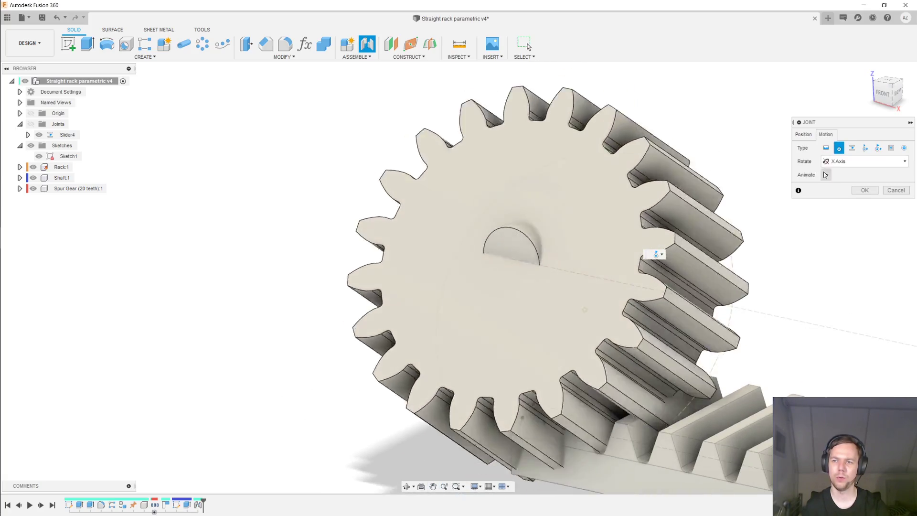
left_click(839, 162)
left_click(840, 184)
left_click(848, 161)
left_click(840, 195)
Flip the gear over the joint origin and confirm the revolute joint.
middle_click_drag(736, 173, 790, 149, "shift")
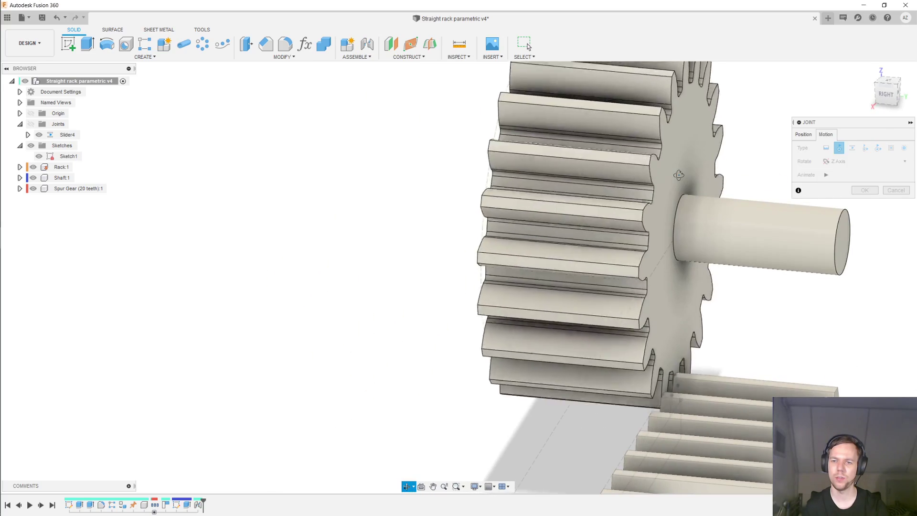
left_click(803, 135)
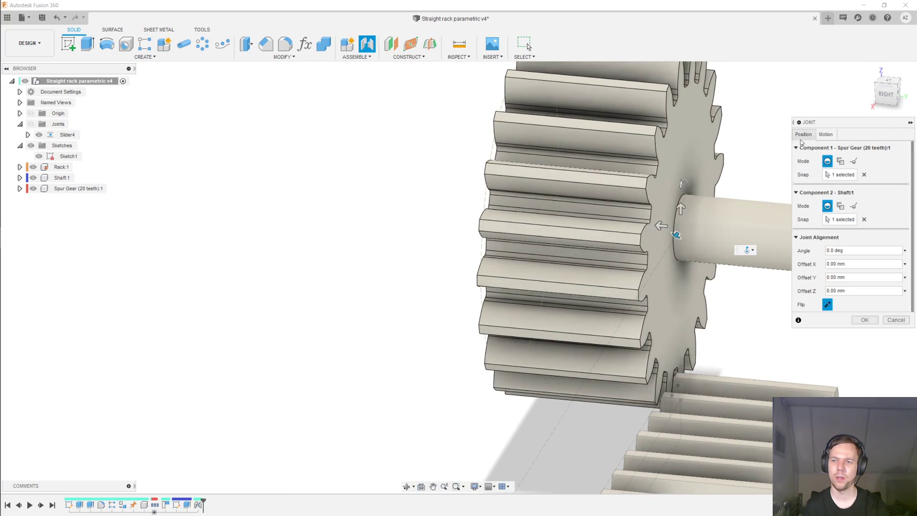
left_click(828, 306)
middle_click_drag(597, 224, 645, 221, "shift")
left_click(864, 320)
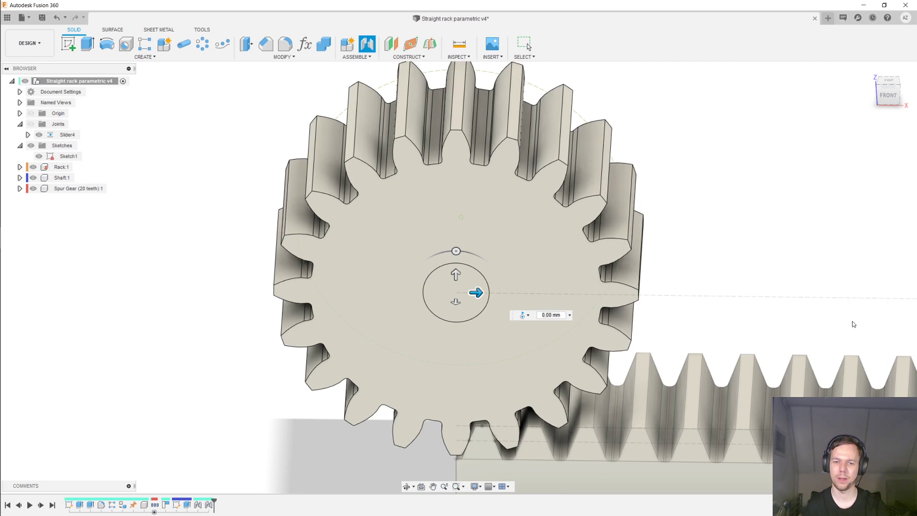
middle_click_drag(724, 314, 715, 232)
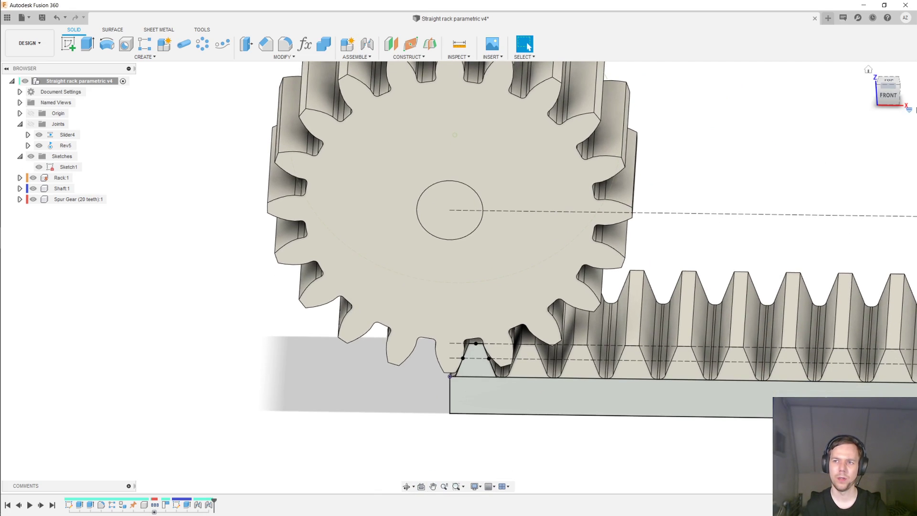
Switch to the FRONT view and hide Sketch1 in the browser.
left_click(890, 100)
scroll(445, 352, "up", 5)
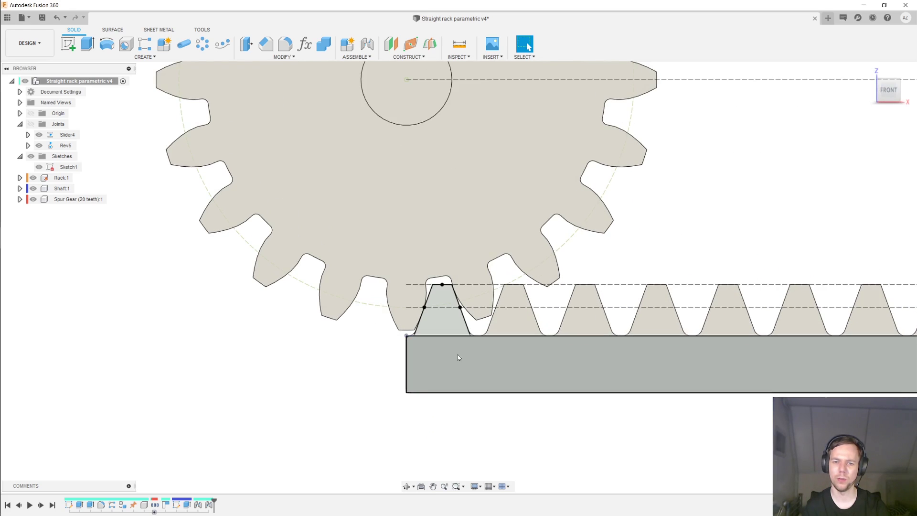
scroll(388, 341, "up", 1)
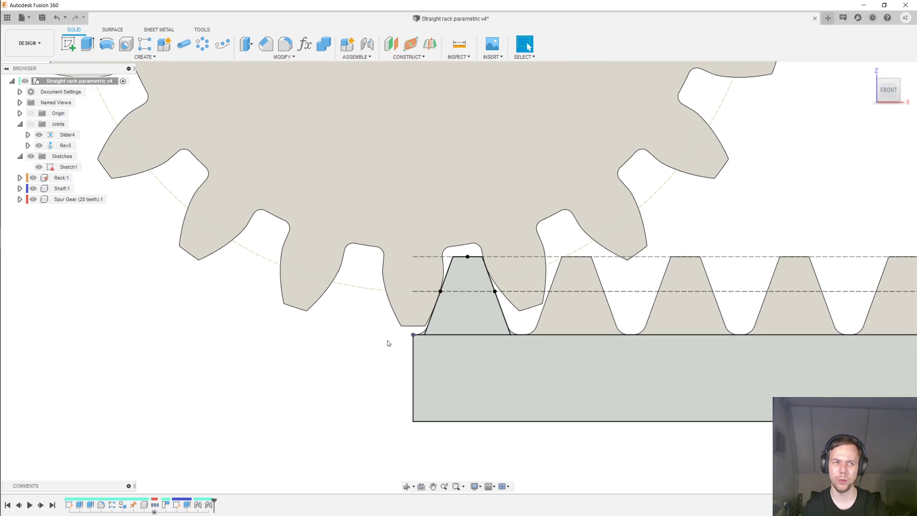
left_click(51, 169)
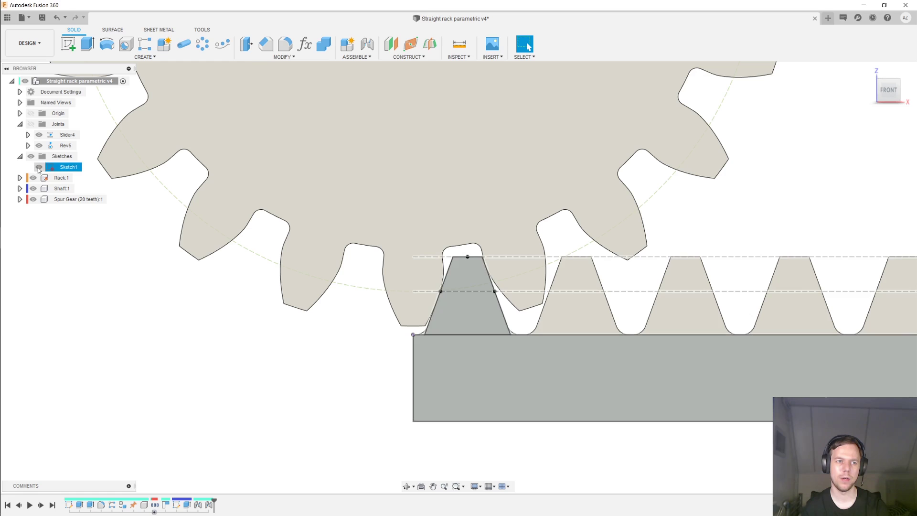
left_click(39, 167)
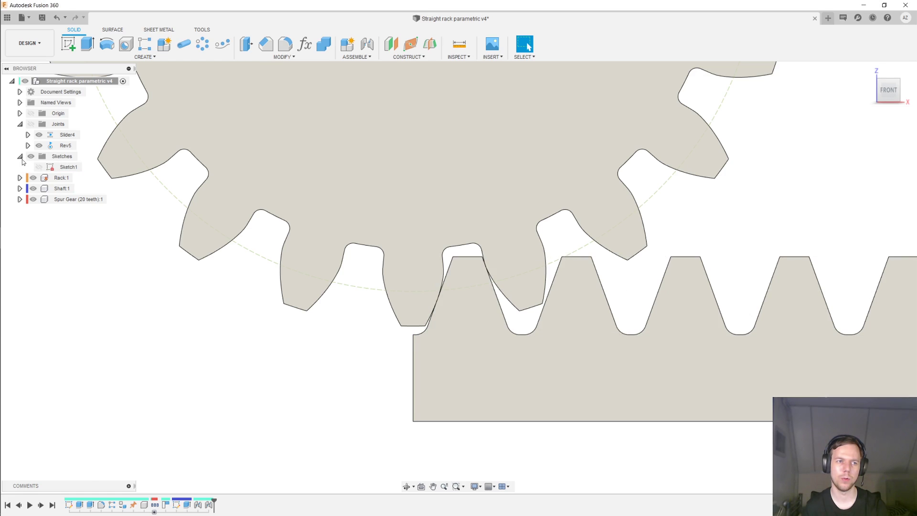
scroll(318, 280, "down", 4)
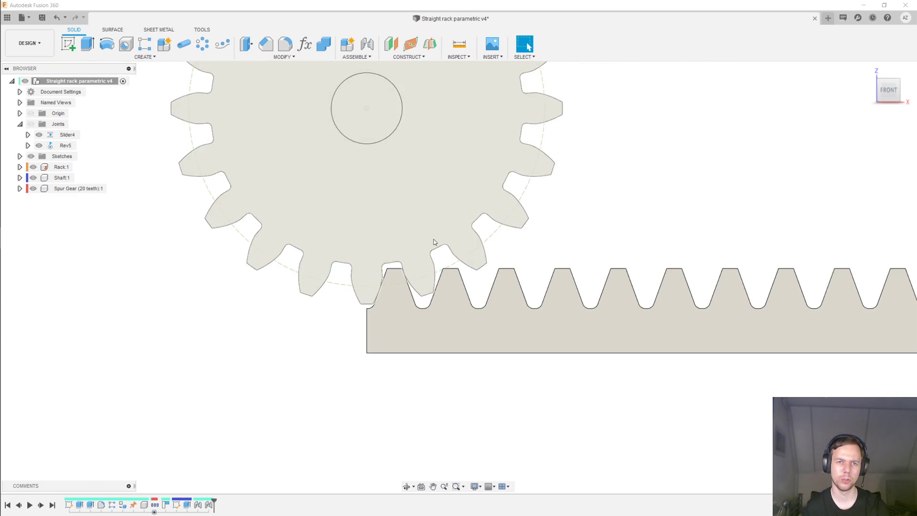
scroll(704, 254, "down", 2)
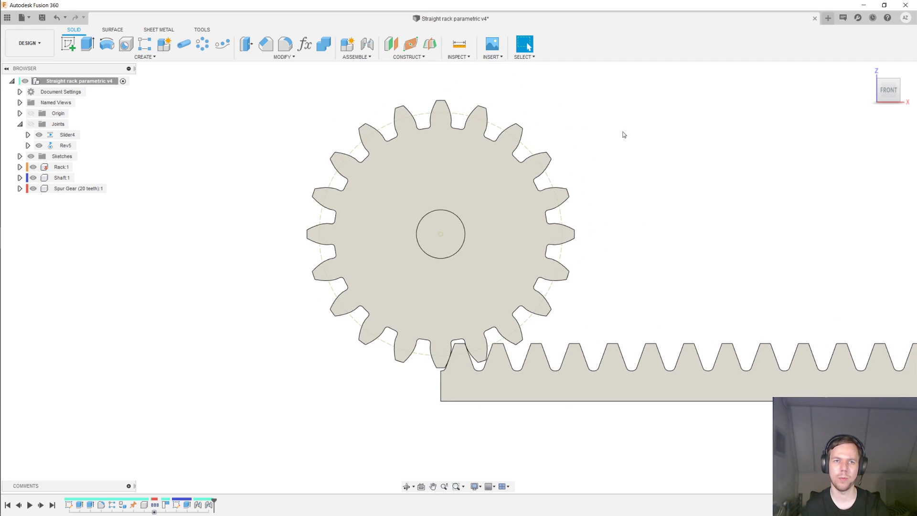
Start a Motion Link between Slider4 and Rev5 and clear the distance.
left_click(370, 57)
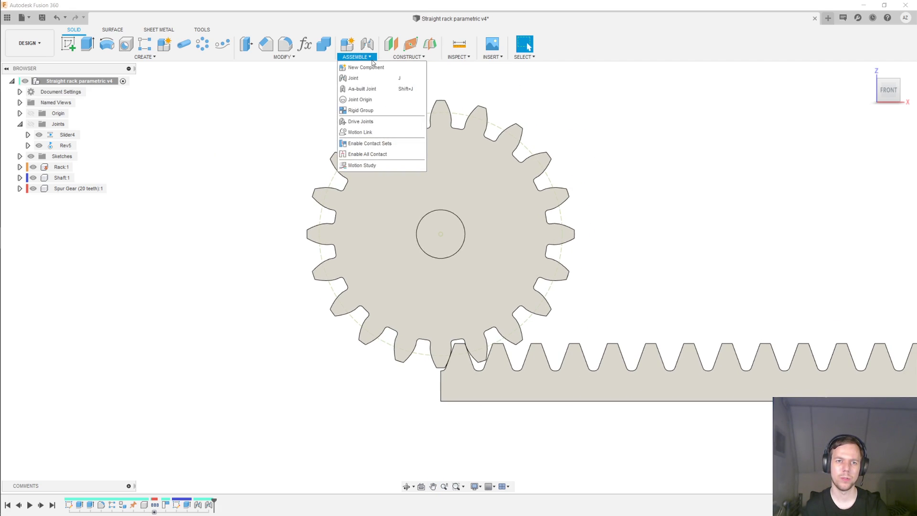
left_click(371, 134)
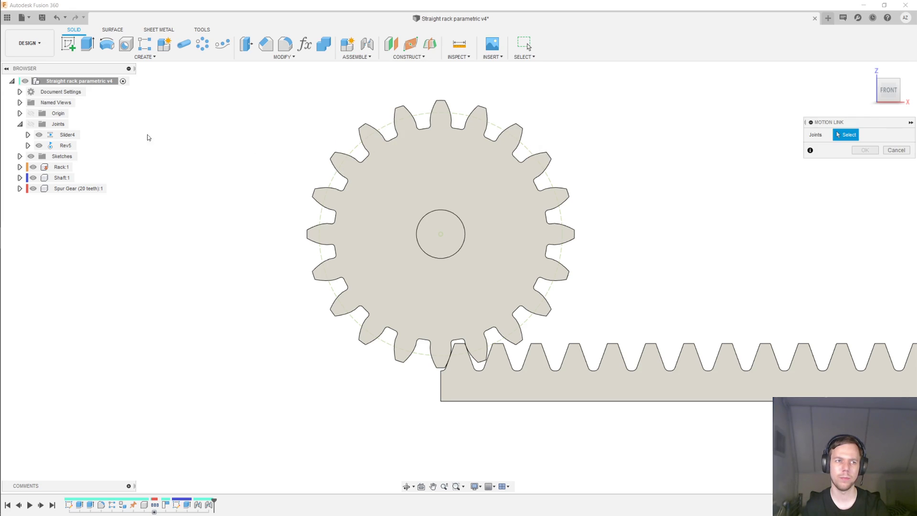
left_click(66, 145)
left_click(855, 162)
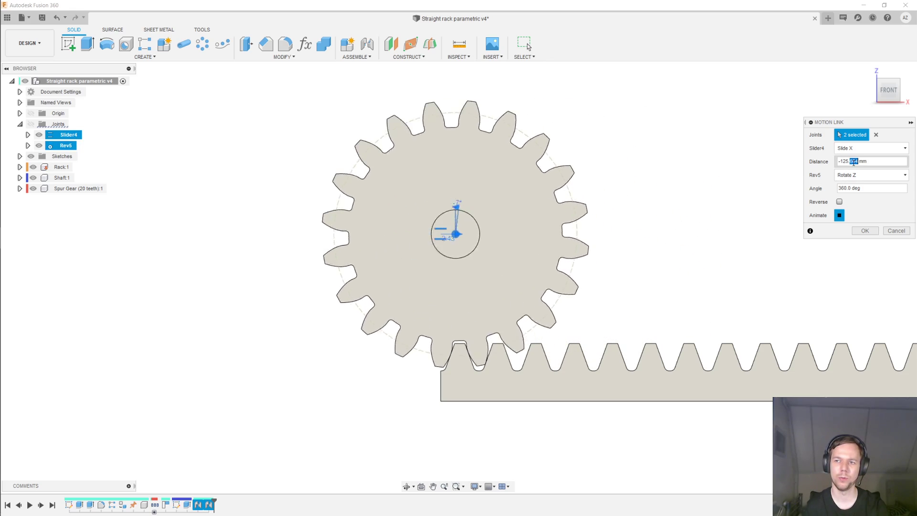
key("BackSpace")
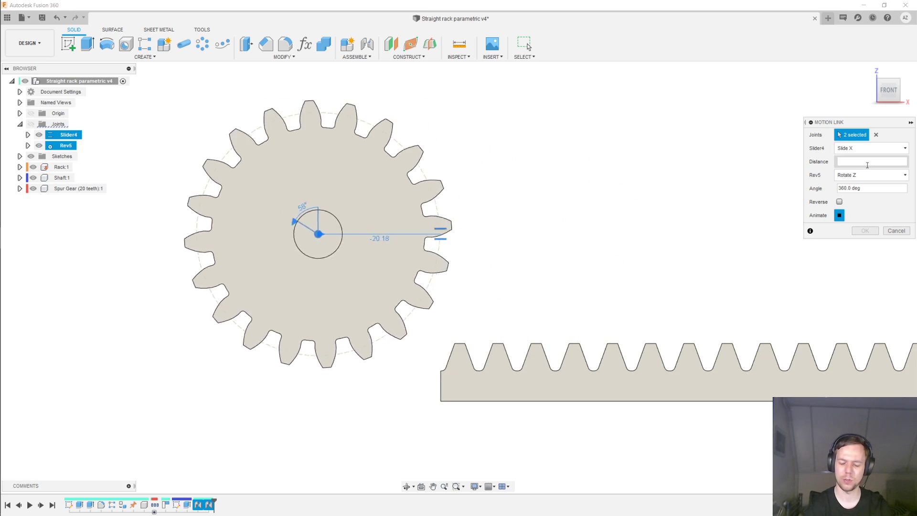
Set the link distance to -(2*20*PI) mm per 360 deg and confirm it.
left_click(868, 161)
type("2*20")
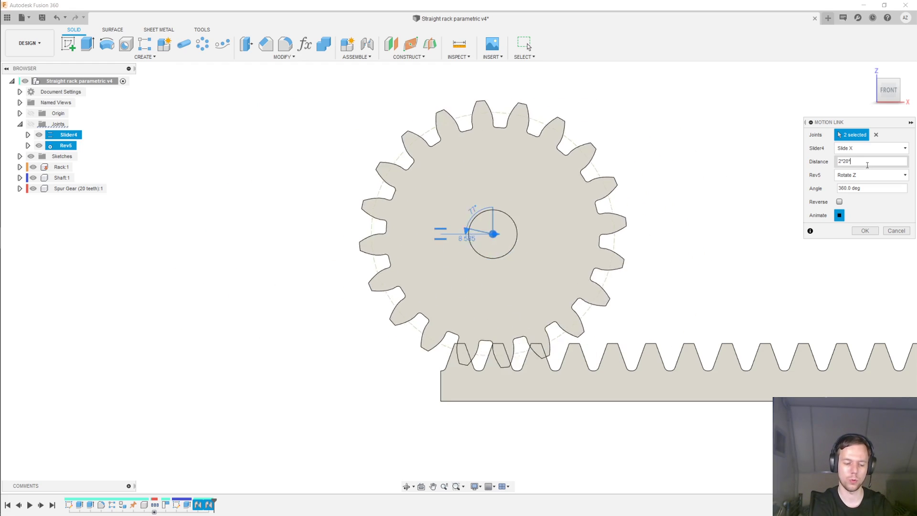
type("*PI")
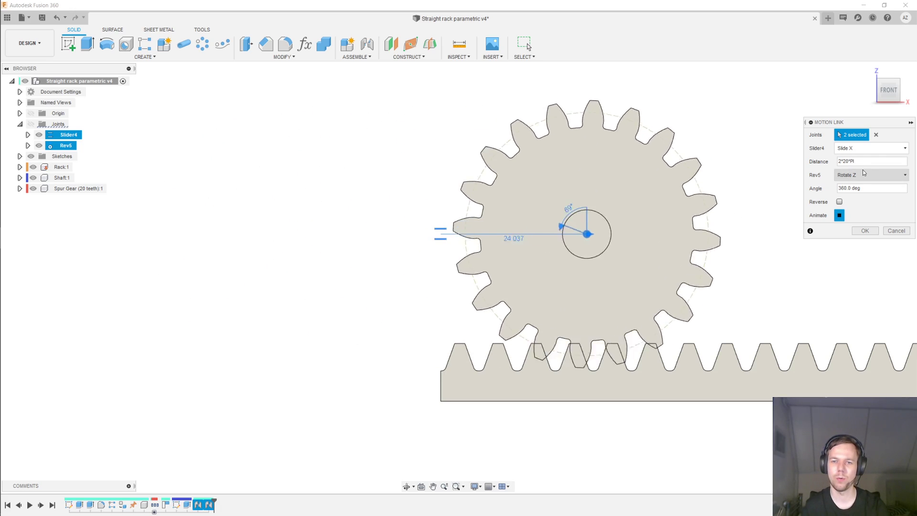
left_click(840, 201)
left_click(839, 201)
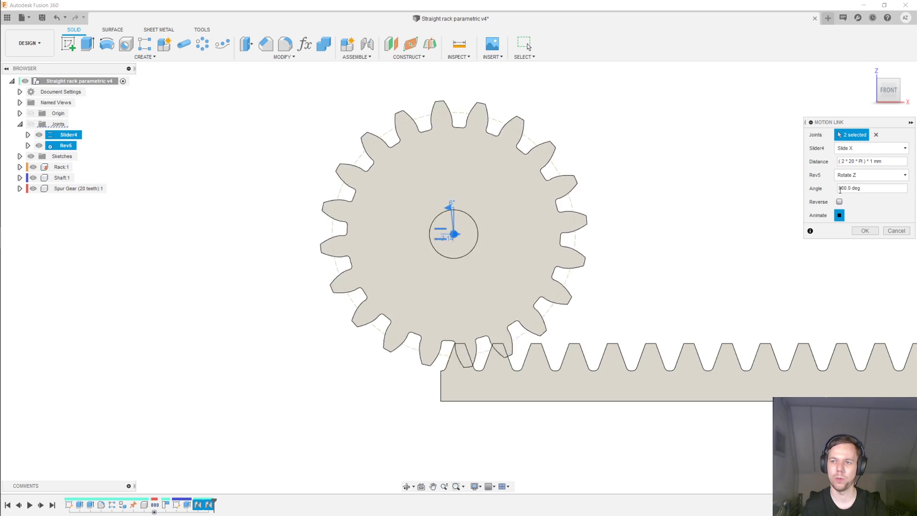
left_click(851, 162)
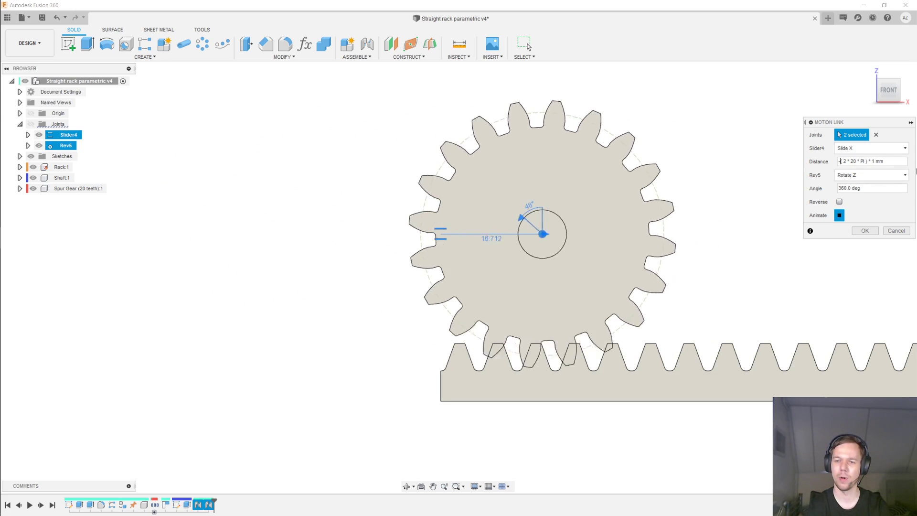
left_click(840, 161)
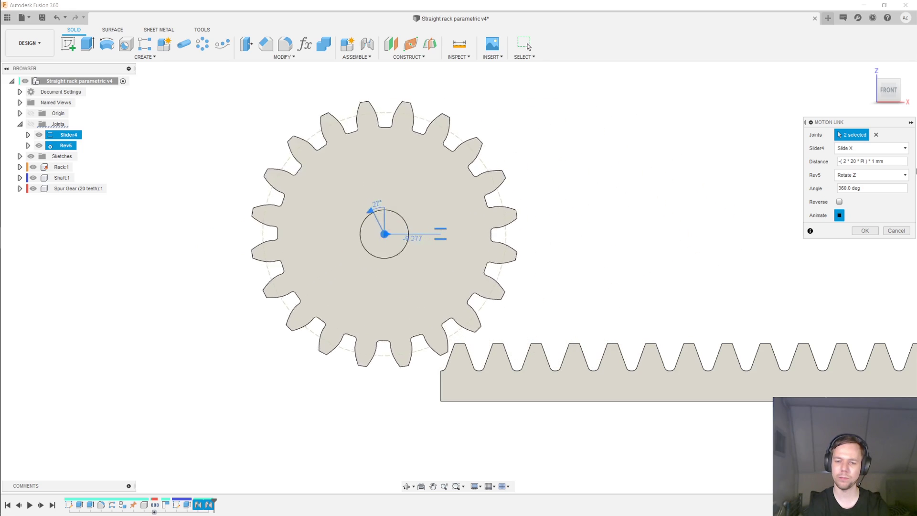
key("Return")
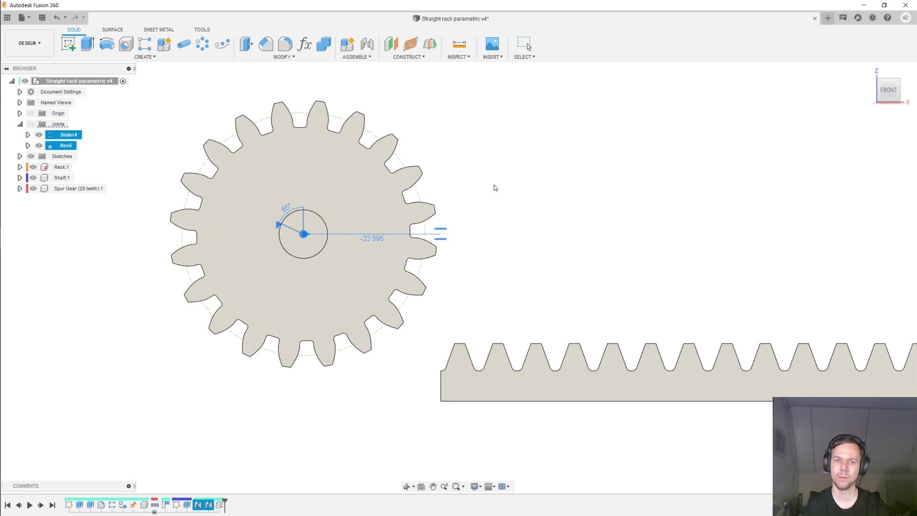
Zoom in on the 20-tooth gear and roll it back and forth along the rack to check the teeth mesh.
scroll(620, 239, "up", 4)
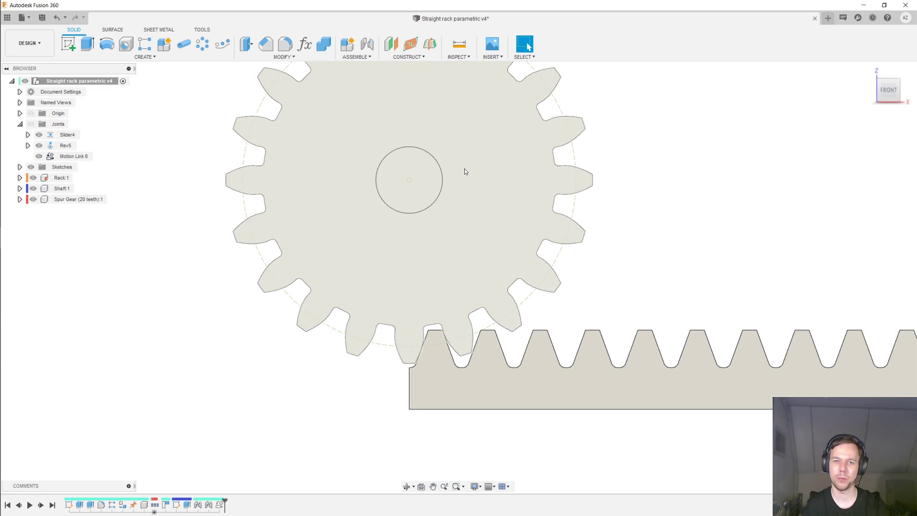
left_click_drag(465, 172, 615, 205)
scroll(560, 373, "up", 5)
scroll(506, 315, "up", 3)
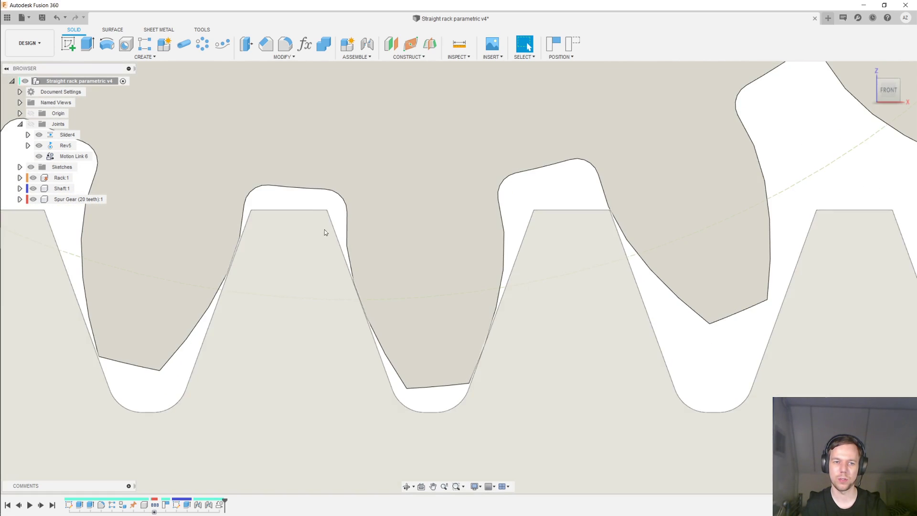
scroll(320, 223, "up", 3)
middle_click_drag(333, 205, 310, 177)
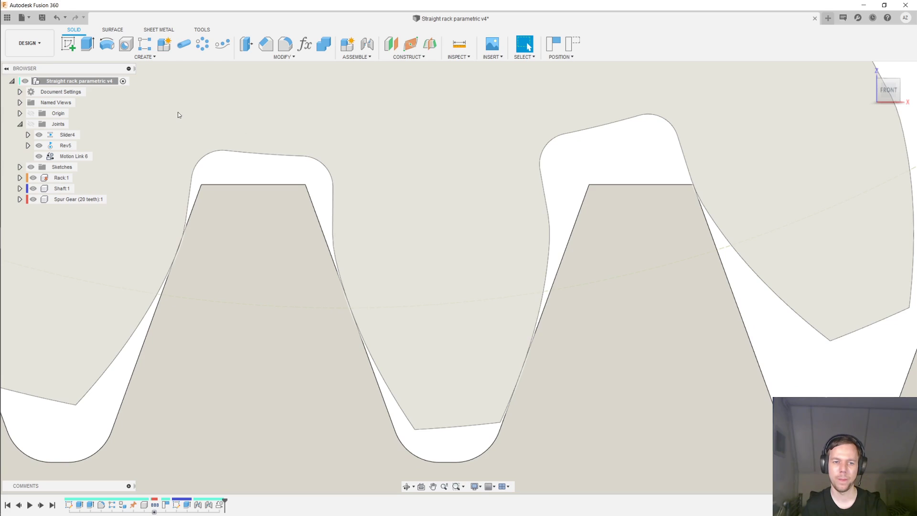
left_click_drag(178, 115, 159, 130)
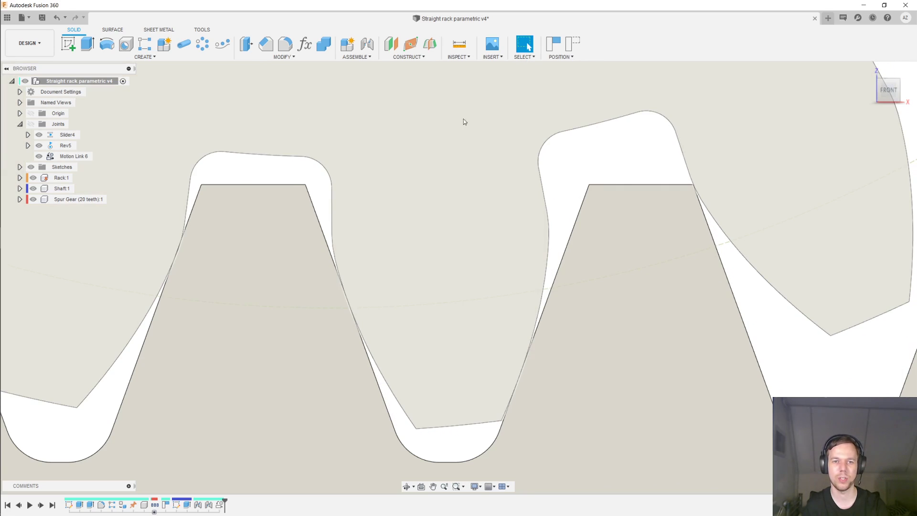
left_click_drag(490, 120, 205, 101)
left_click_drag(412, 146, 487, 160)
left_click_drag(439, 144, 184, 137)
left_click_drag(532, 161, 408, 123)
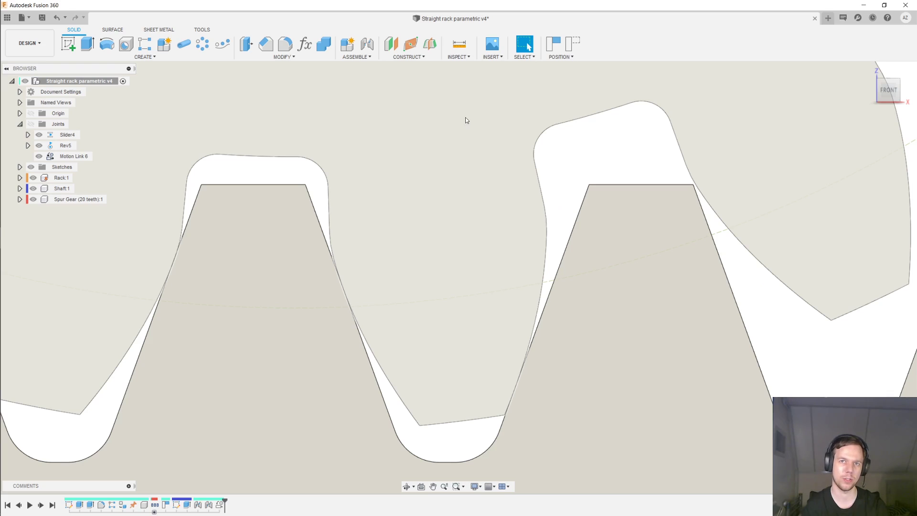
left_click_drag(467, 121, 496, 191)
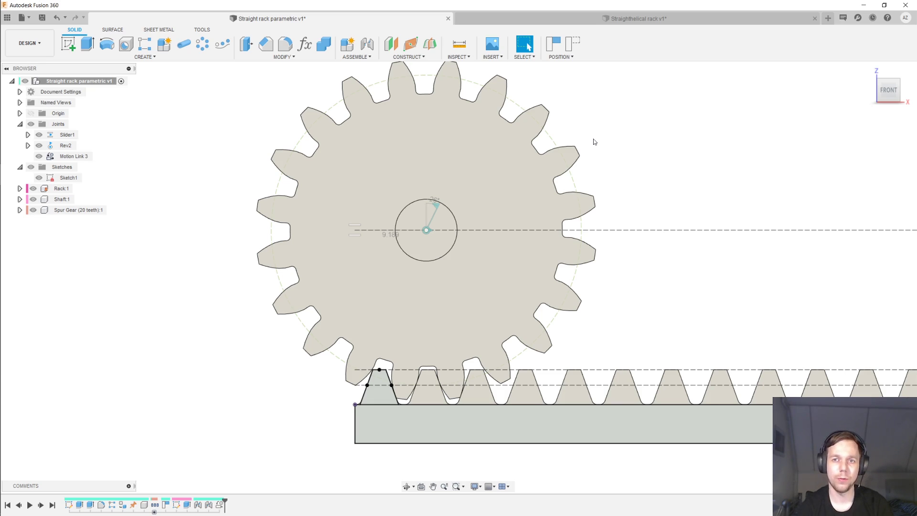
In the Straighthelical rack v1 design, mirror the helical rack half about its end face.
left_click(653, 21)
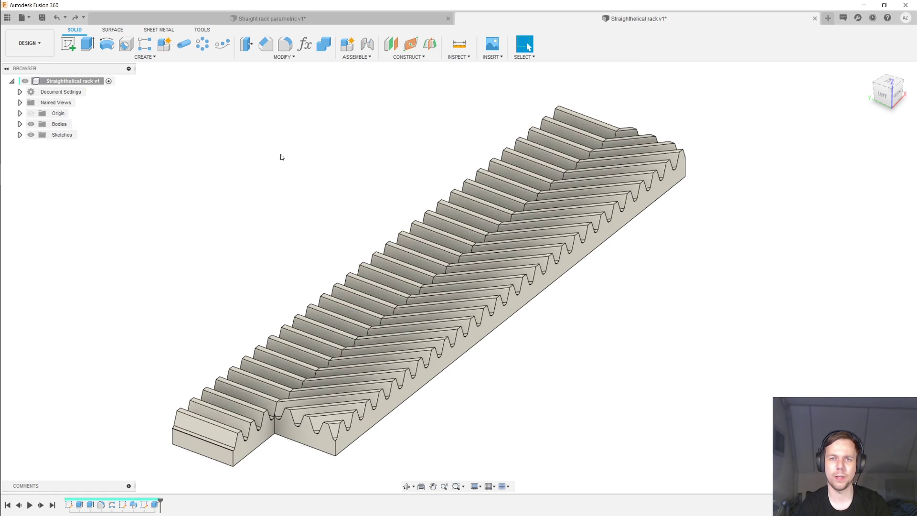
left_click(181, 58)
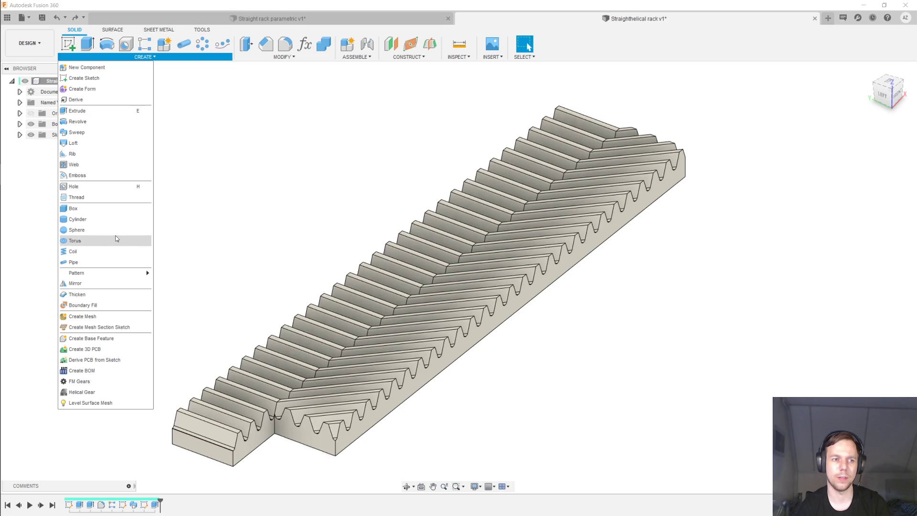
left_click(110, 283)
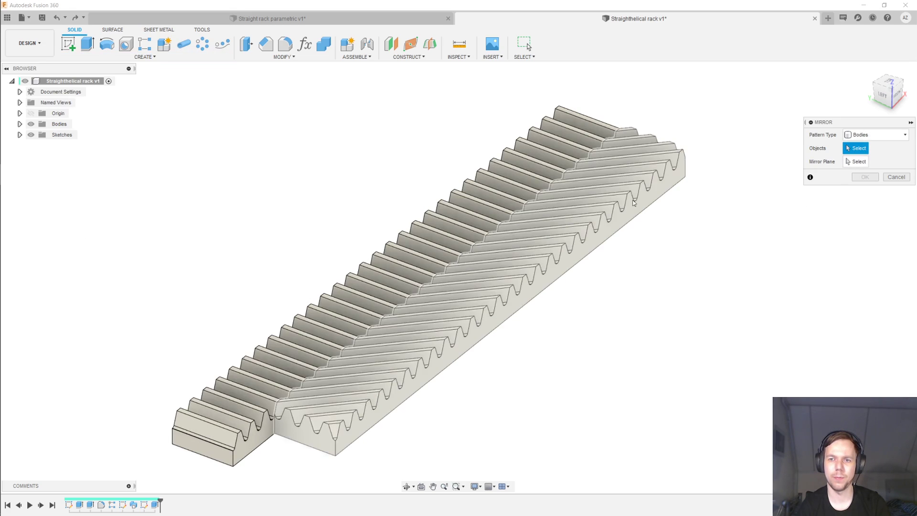
left_click(664, 181)
middle_click_drag(716, 215, 501, 286, "shift")
left_click(501, 286)
left_click(865, 178)
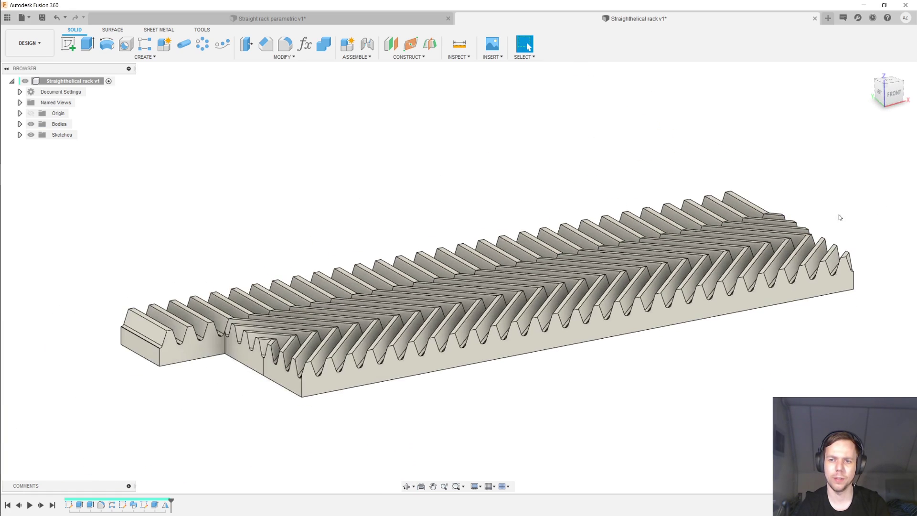
key("F6")
Join the original and mirrored rack halves into one herringbone rack body with Combine.
left_click(284, 57)
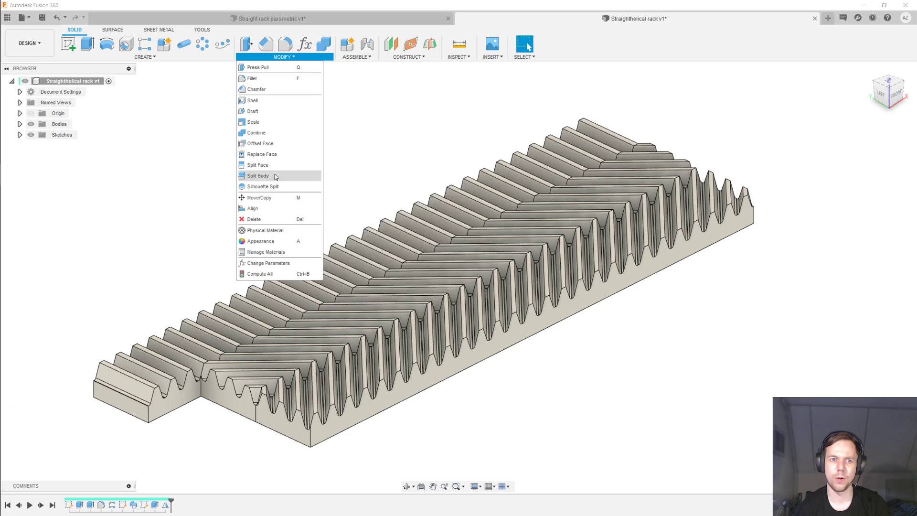
left_click(257, 133)
left_click(613, 217)
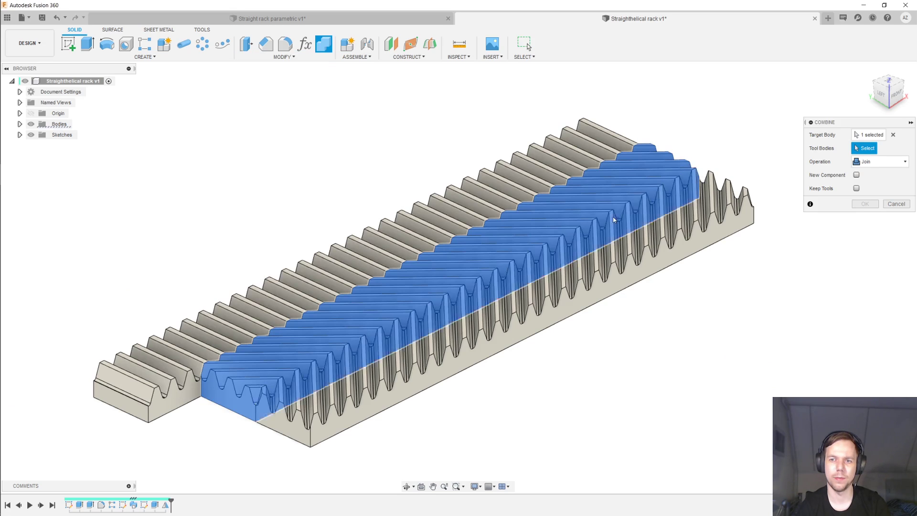
left_click(678, 223)
left_click(871, 206)
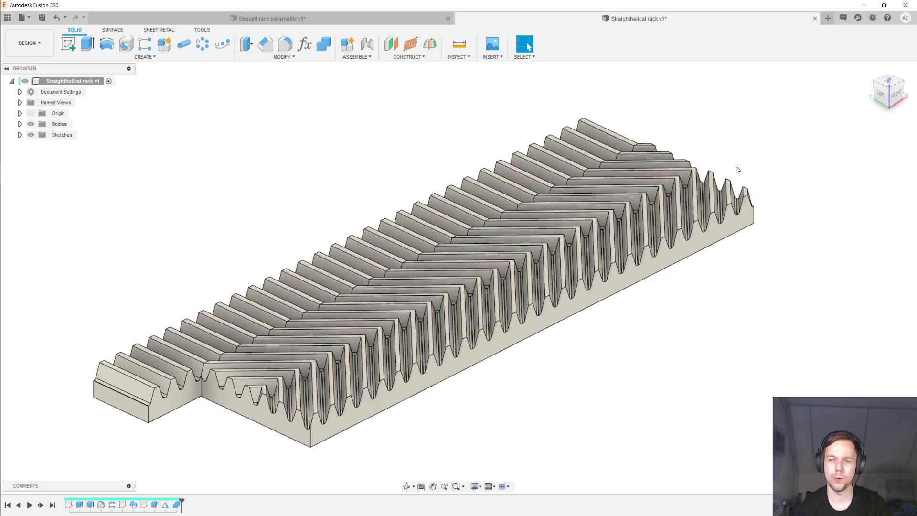
scroll(699, 146, "down", 2)
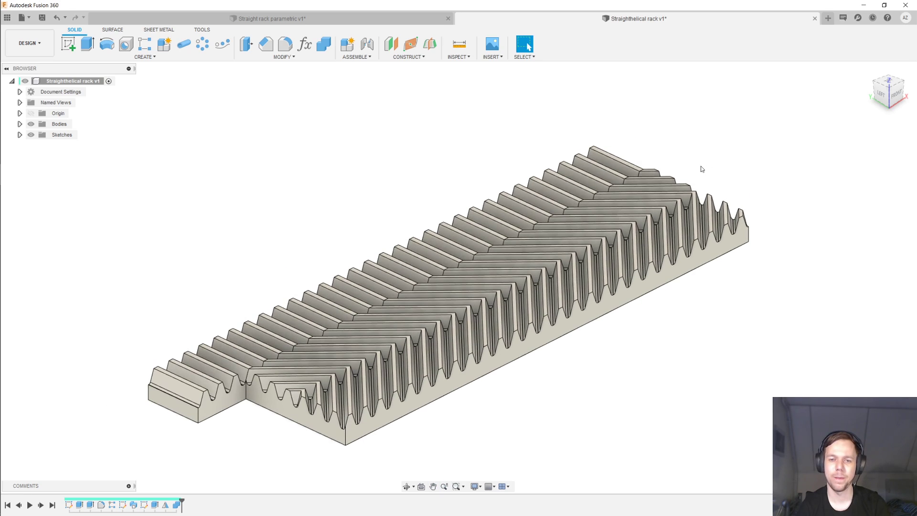